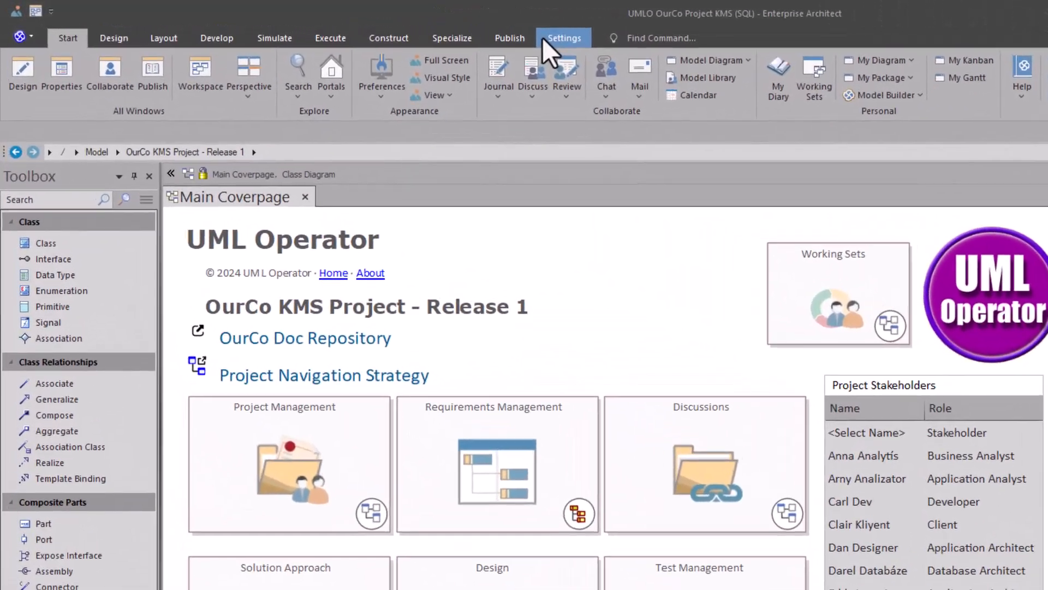
Step: Export the complete project to Native XML in the directory G:\OneDrive\Desktop\Blank Template A
click(389, 26)
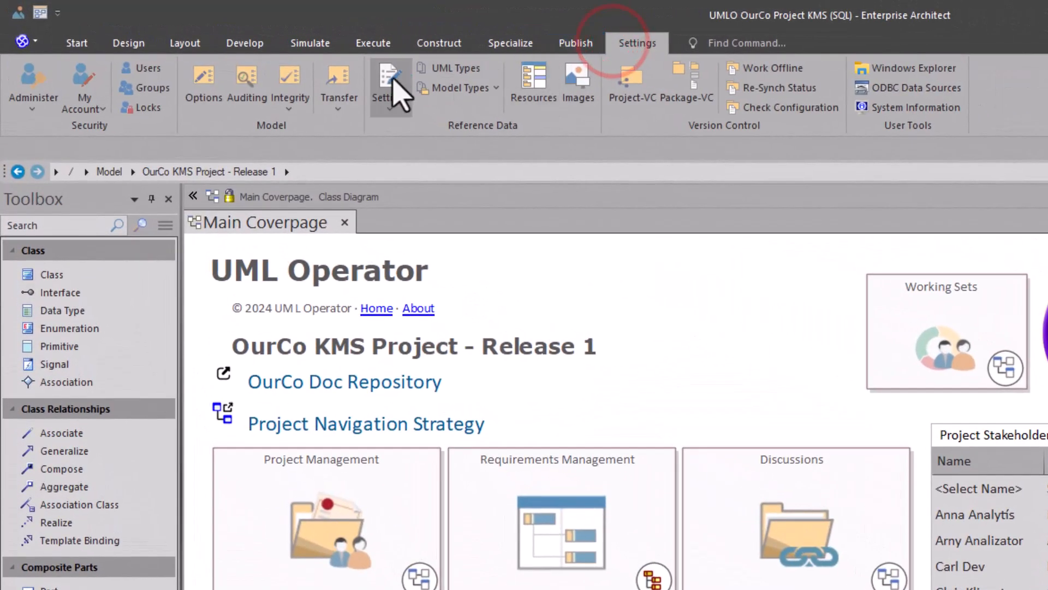
click(339, 90)
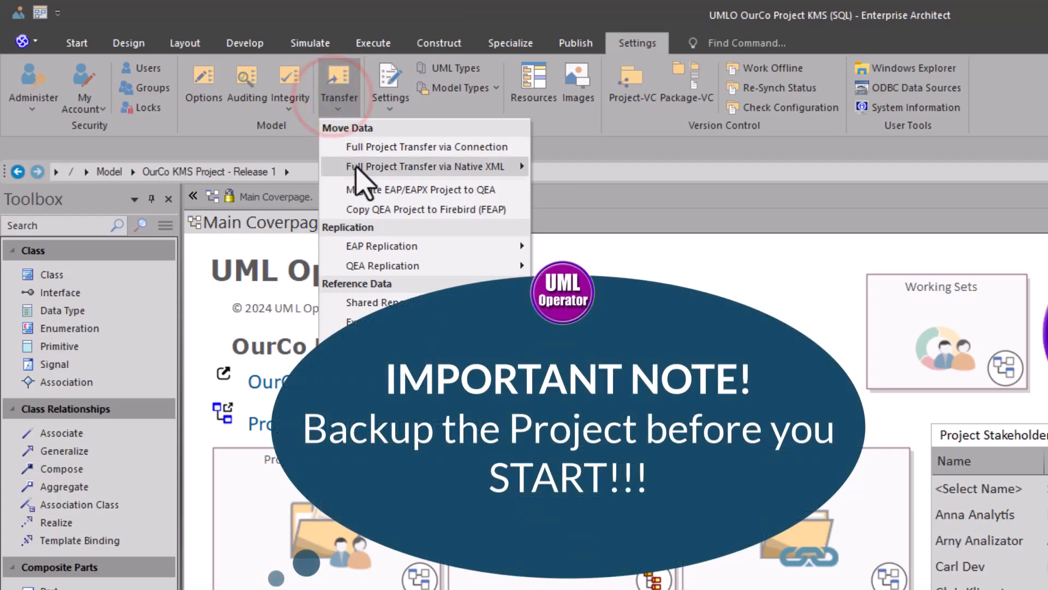
mouse_move(362, 174)
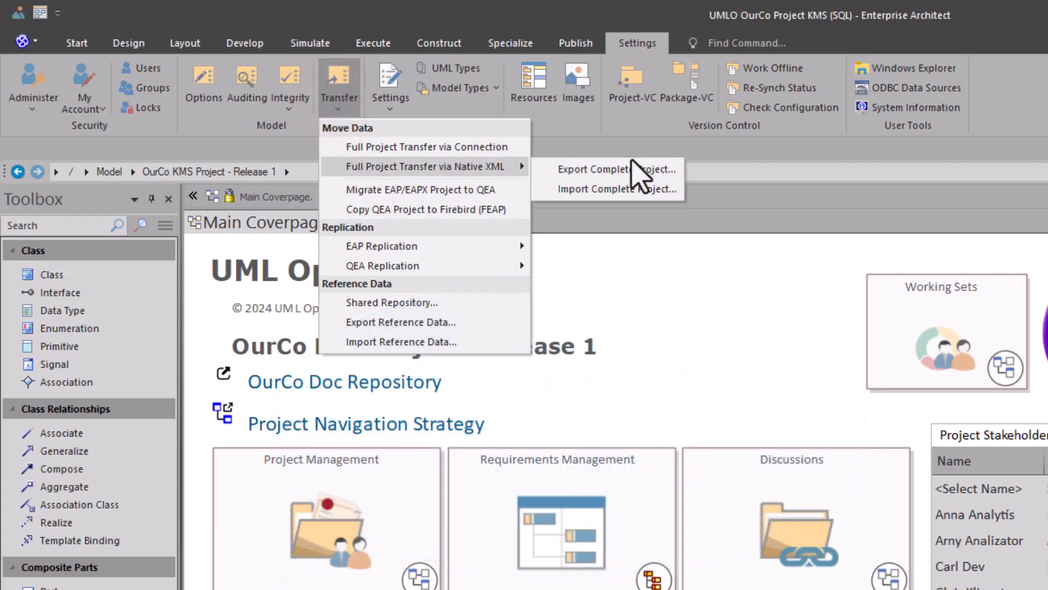
click(622, 169)
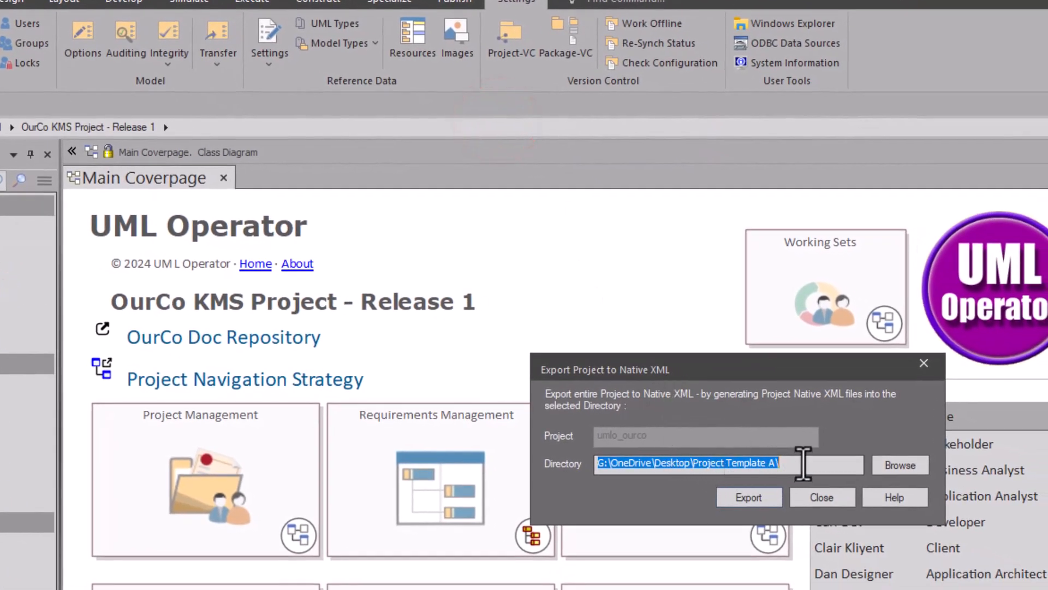
click(800, 461)
double_click(800, 461)
text(G:\OneDrive\Desktop\Blank Template A)
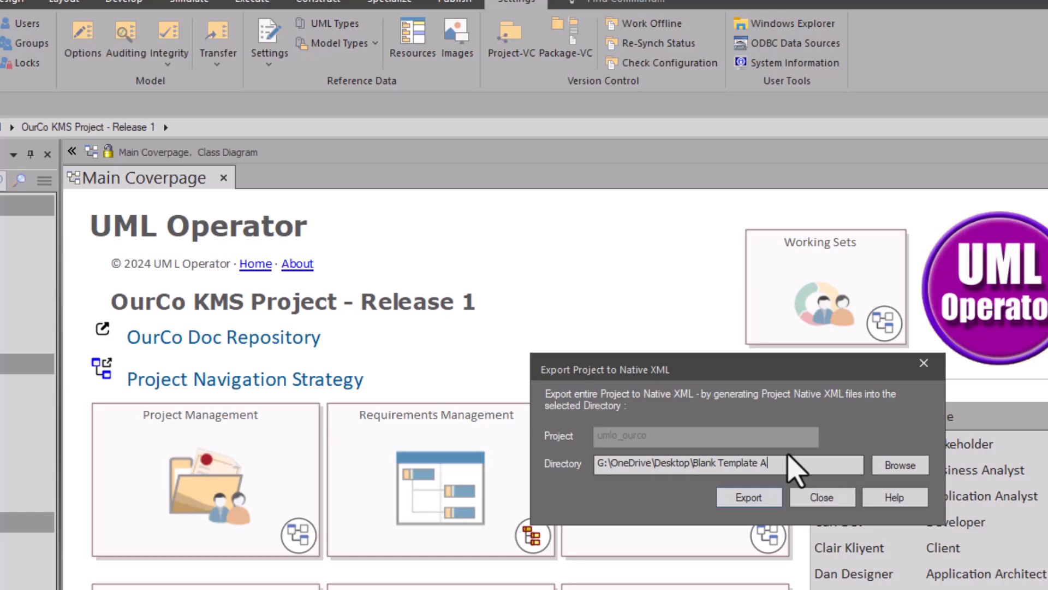
click(749, 497)
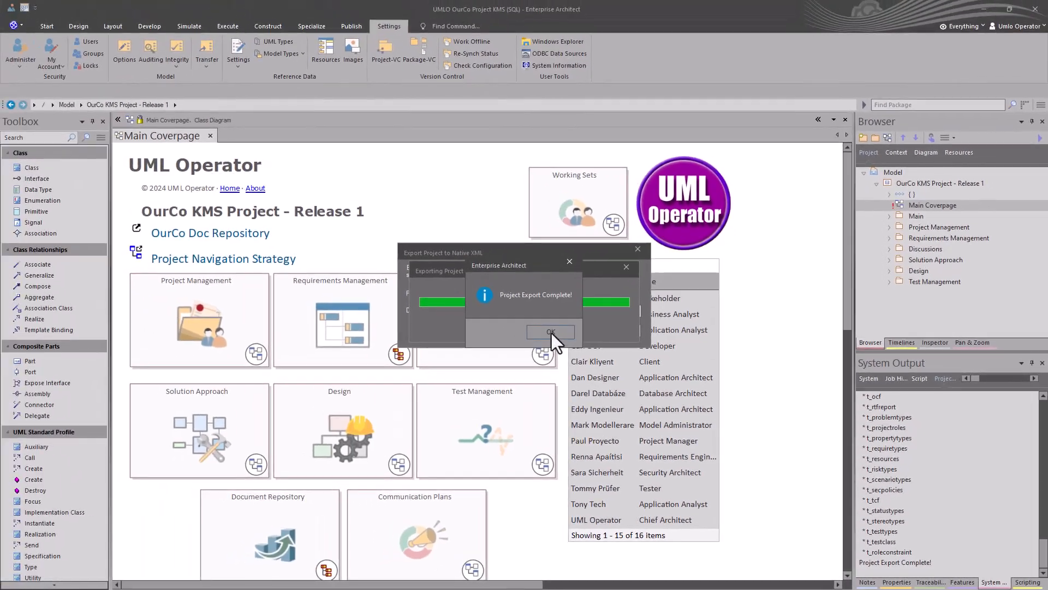
click(242, 164)
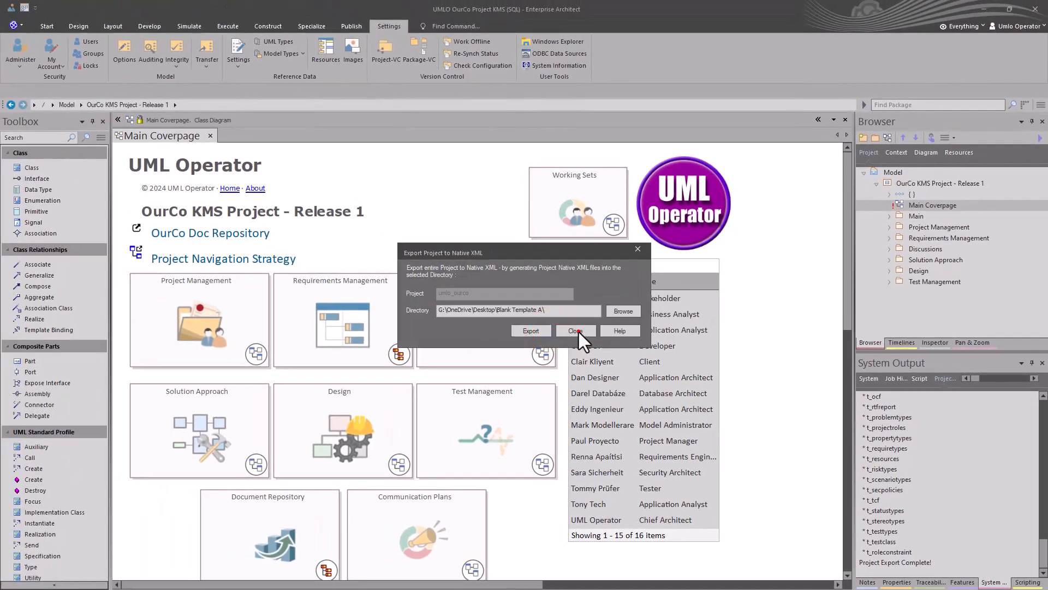
click(577, 333)
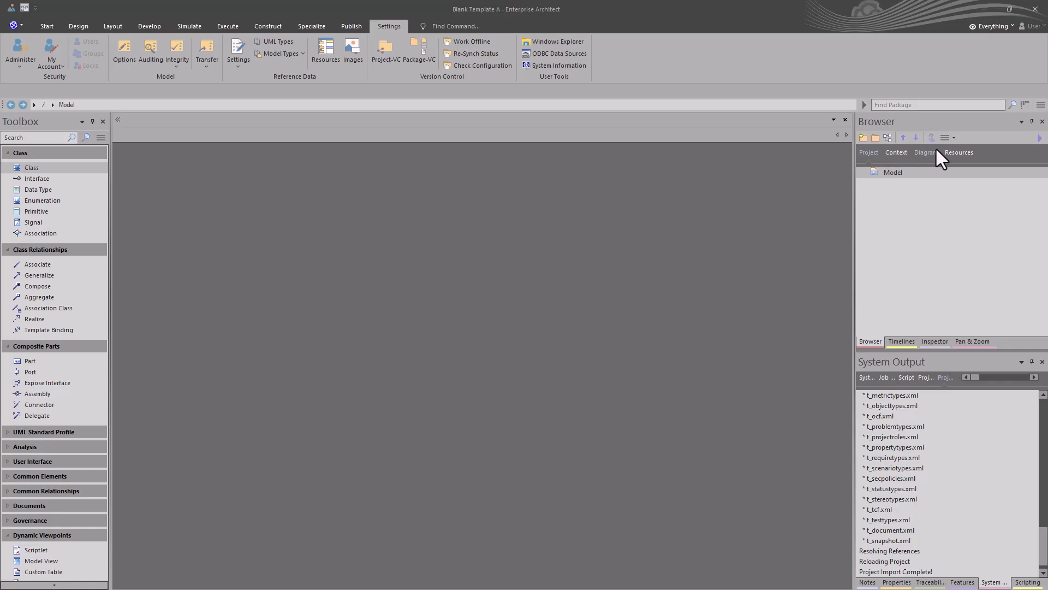
Step: Check the Blank Template A project's resources and its UML stereotypes and tagged value types, and return to the project tree
click(955, 152)
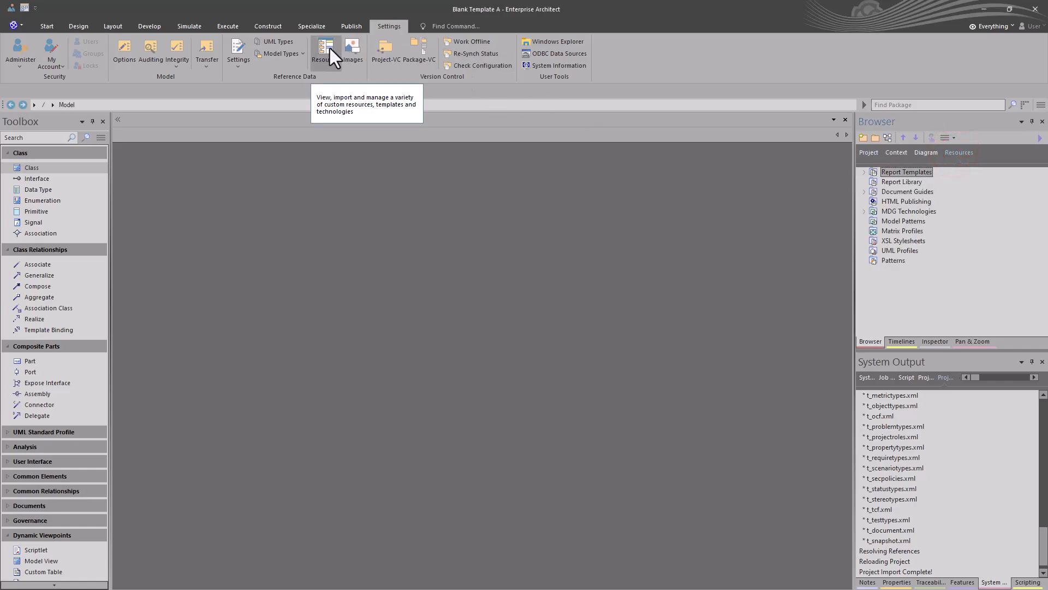
click(281, 41)
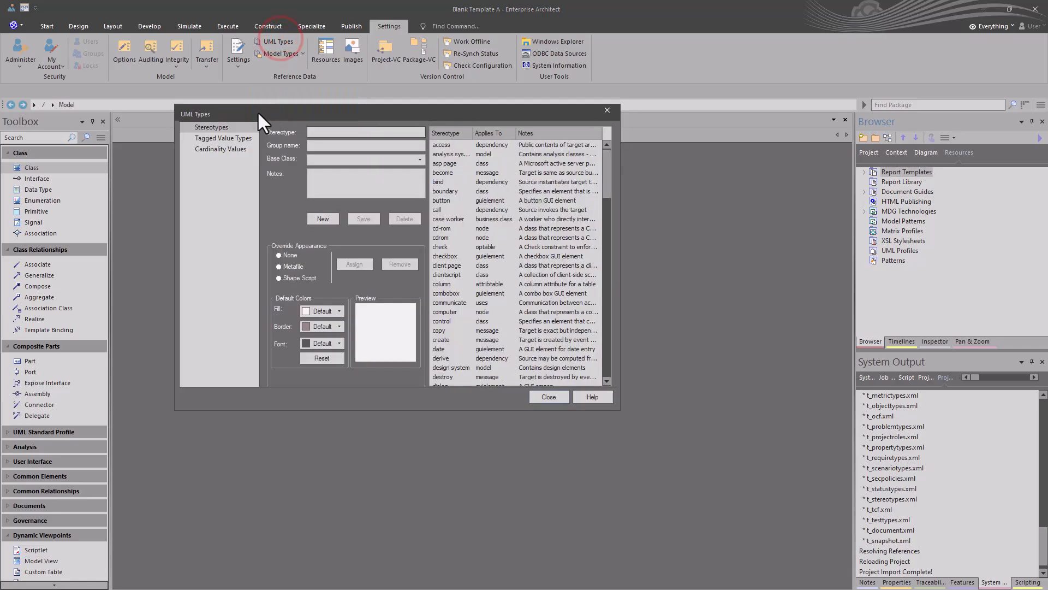
click(214, 139)
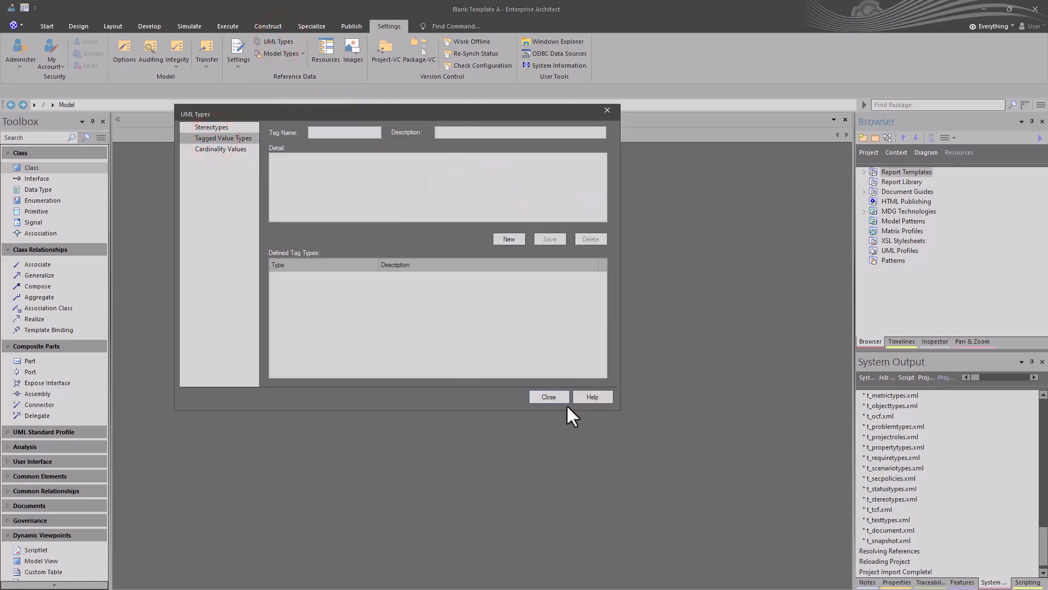
click(548, 397)
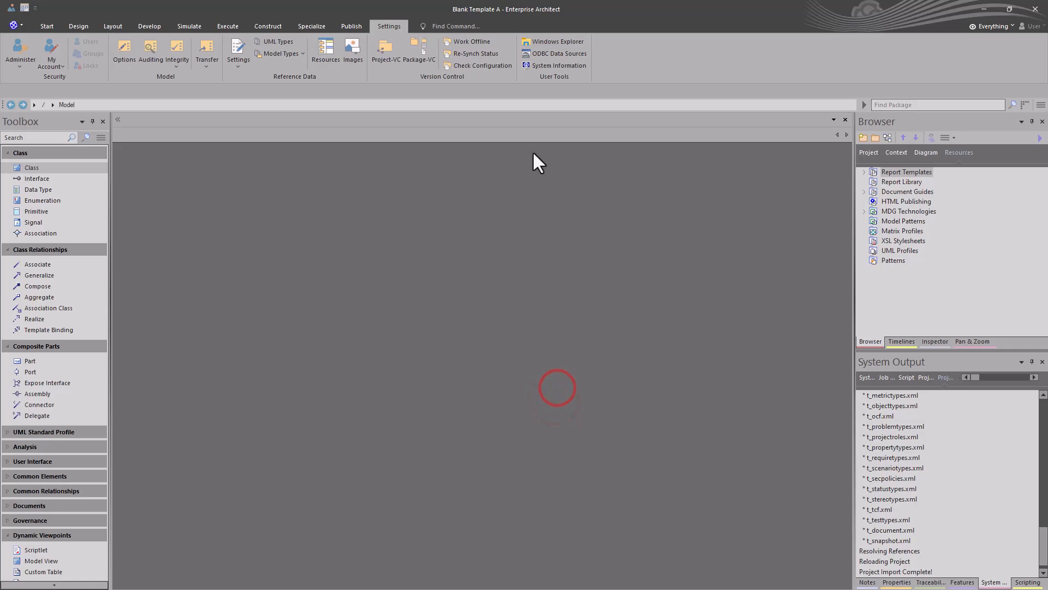
click(862, 149)
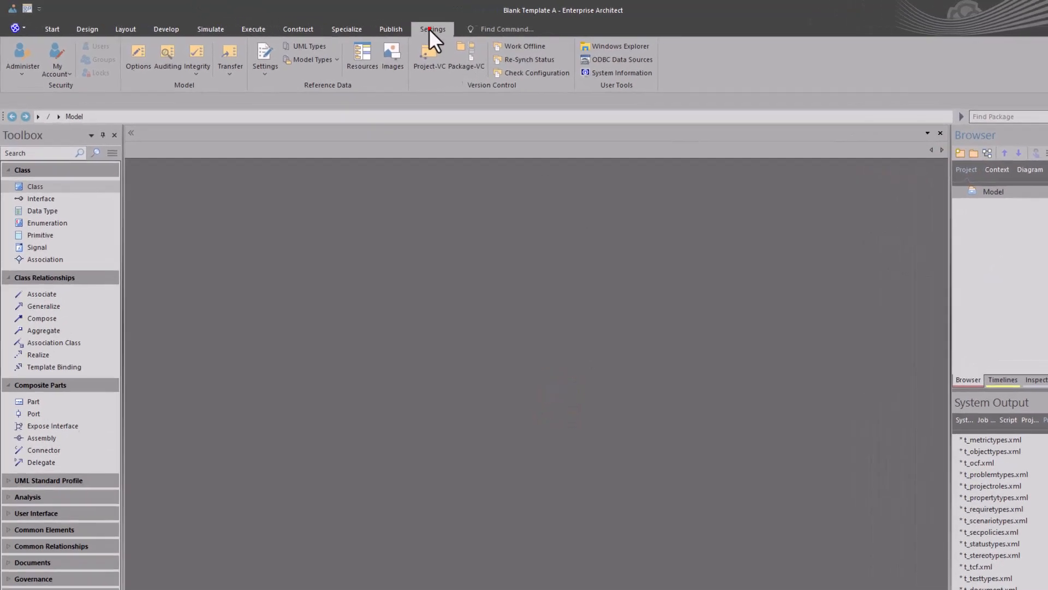
Step: Import the complete project from Native XML in G:\OneDrive\Desktop\Blank Template A, accepting deletion of all existing data in the target model
click(425, 30)
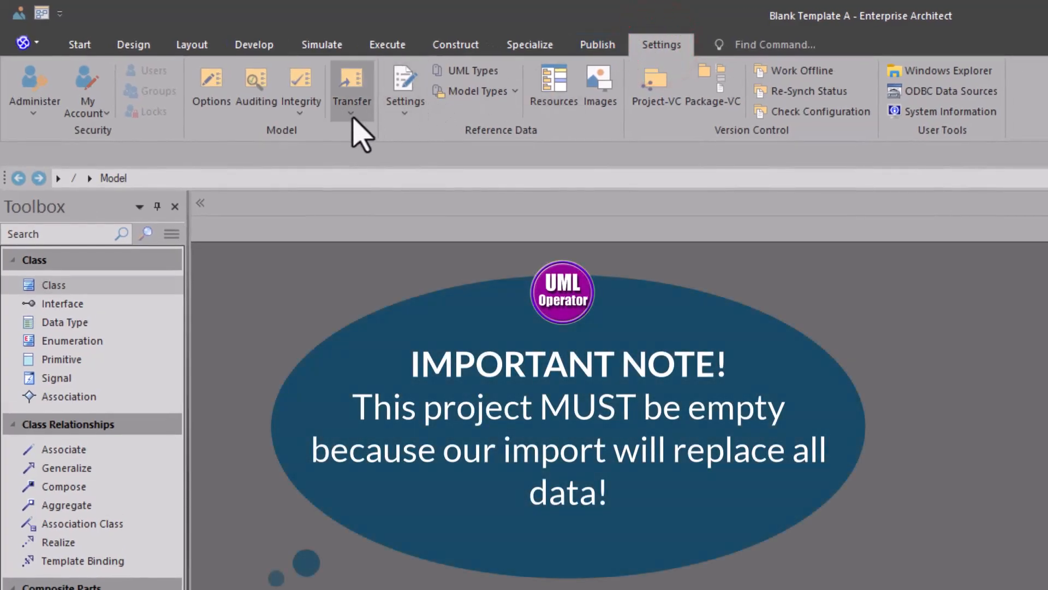
click(352, 109)
mouse_move(372, 180)
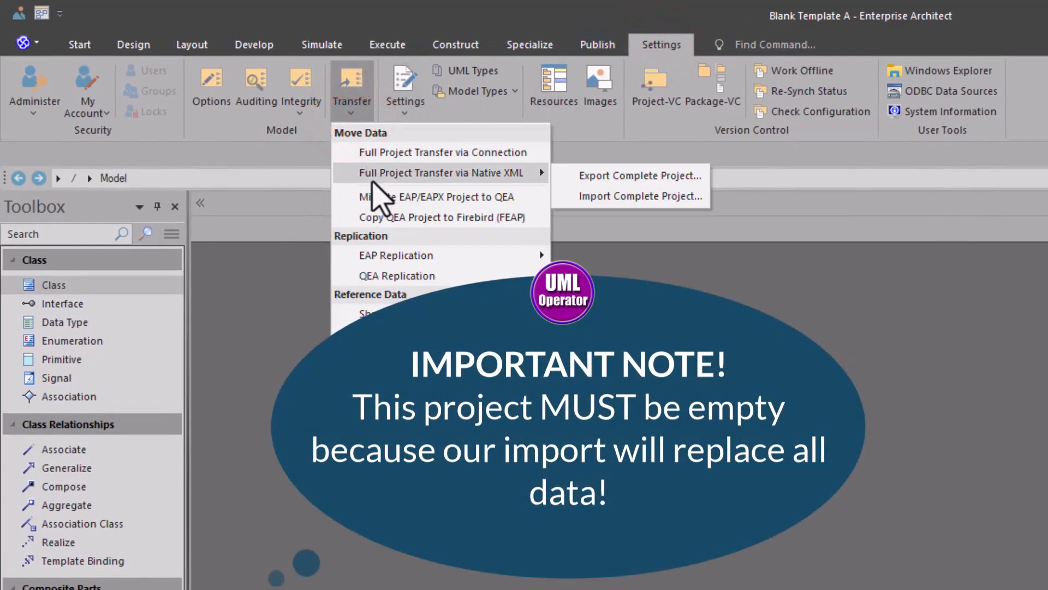
click(596, 195)
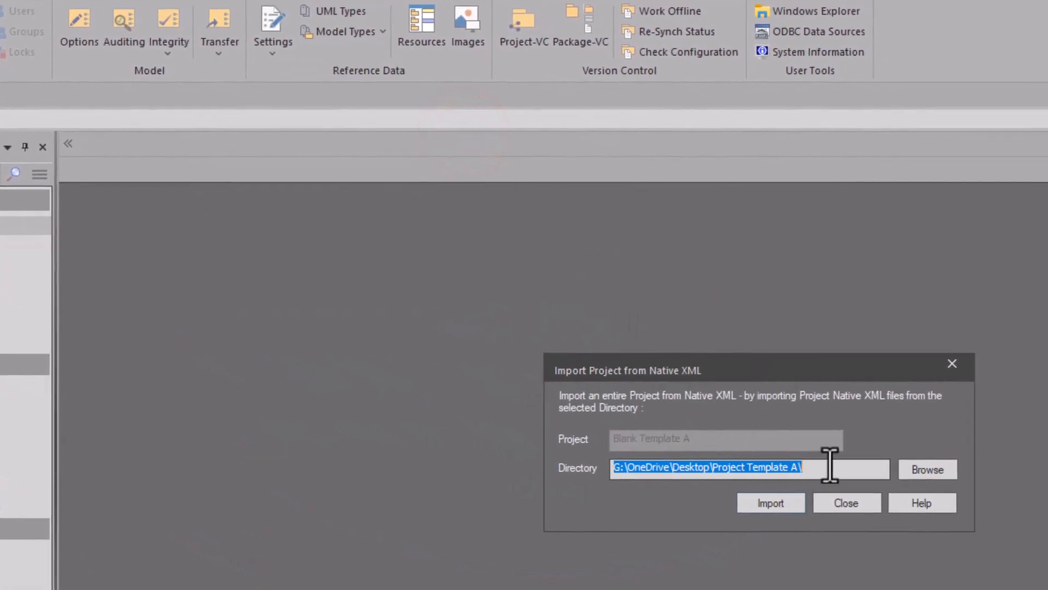
drag(828, 468, 616, 468)
click(767, 507)
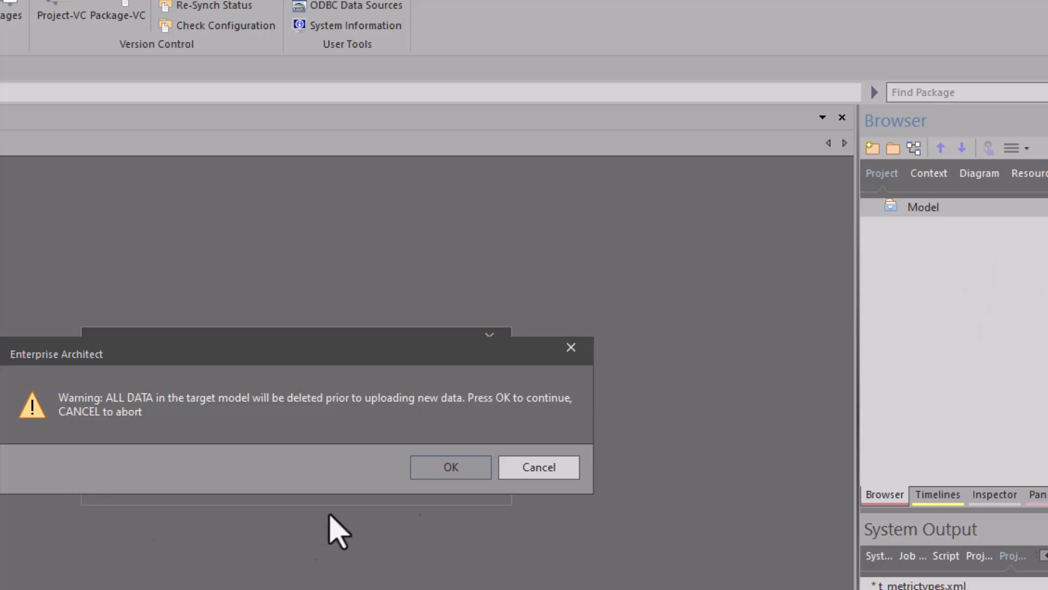
click(450, 468)
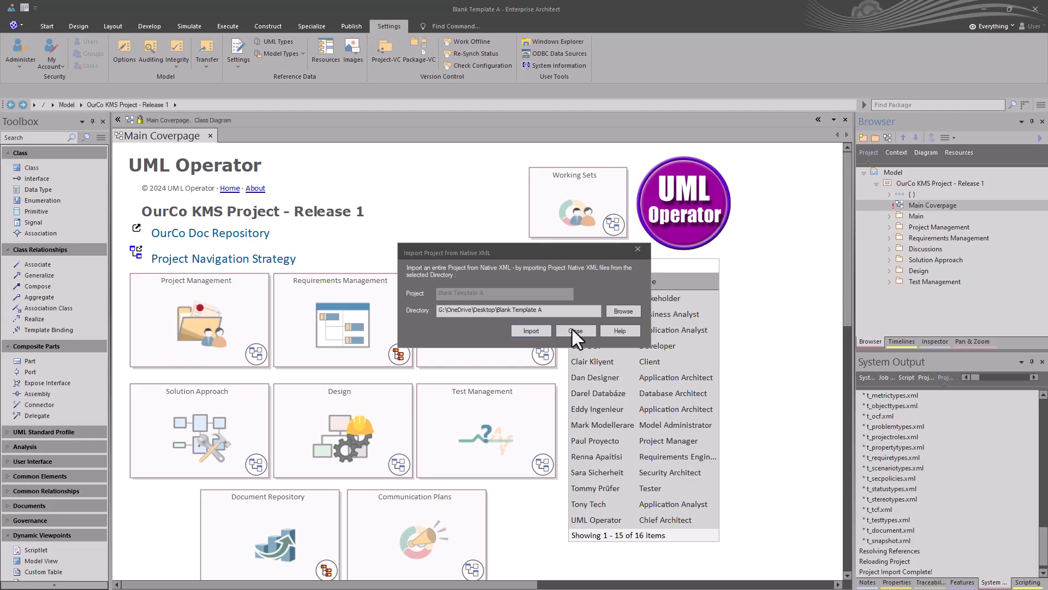
click(577, 333)
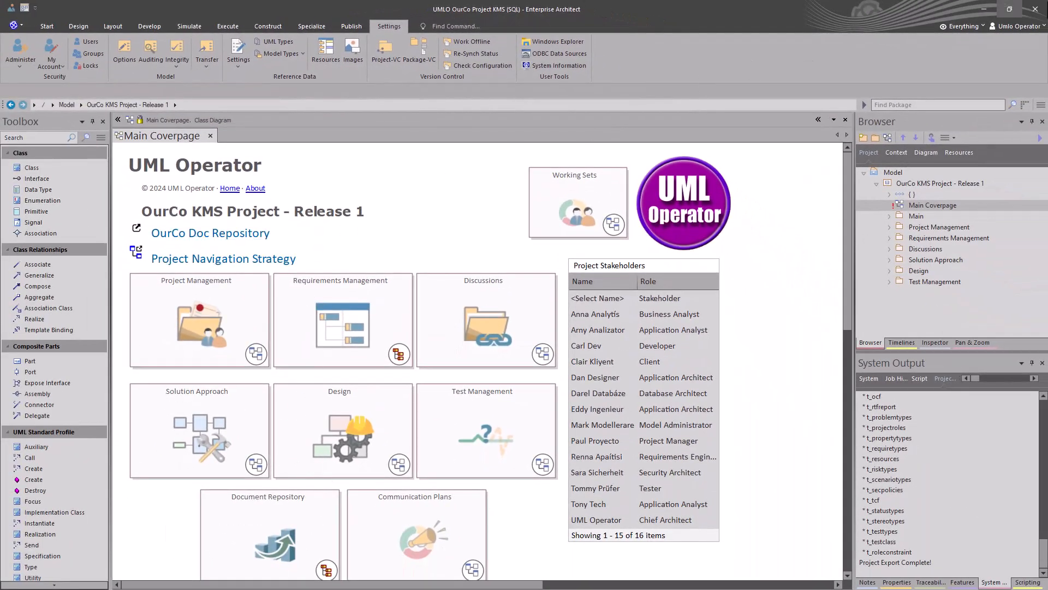
Step: Compare the original UMLO OurCo Project KMS window with the Blank Template A window, and close the original project
click(1007, 10)
drag(788, 61, 982, 267)
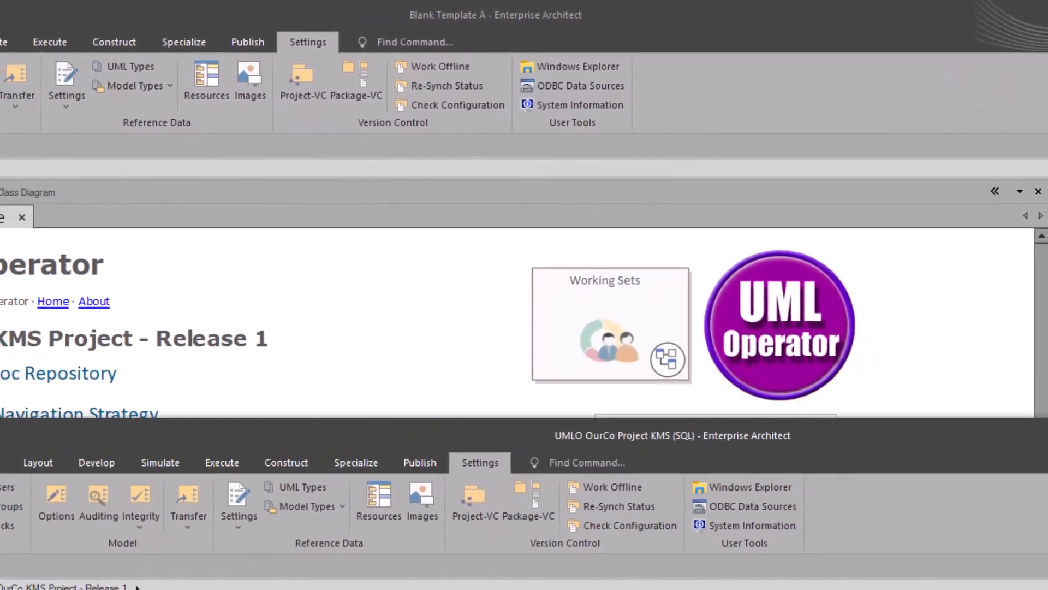
drag(673, 435, 640, 470)
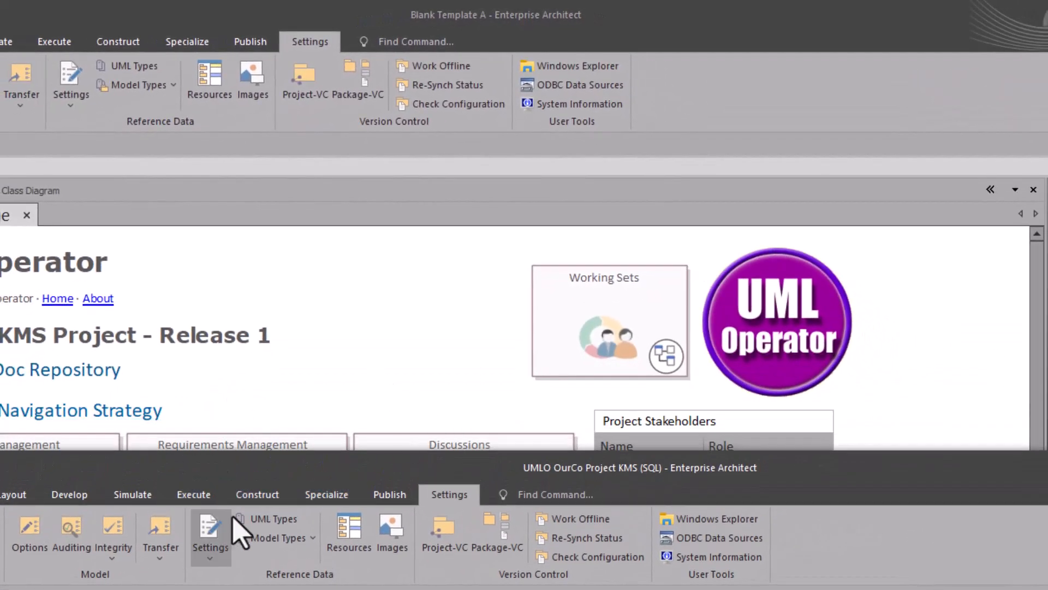
drag(969, 467, 730, 129)
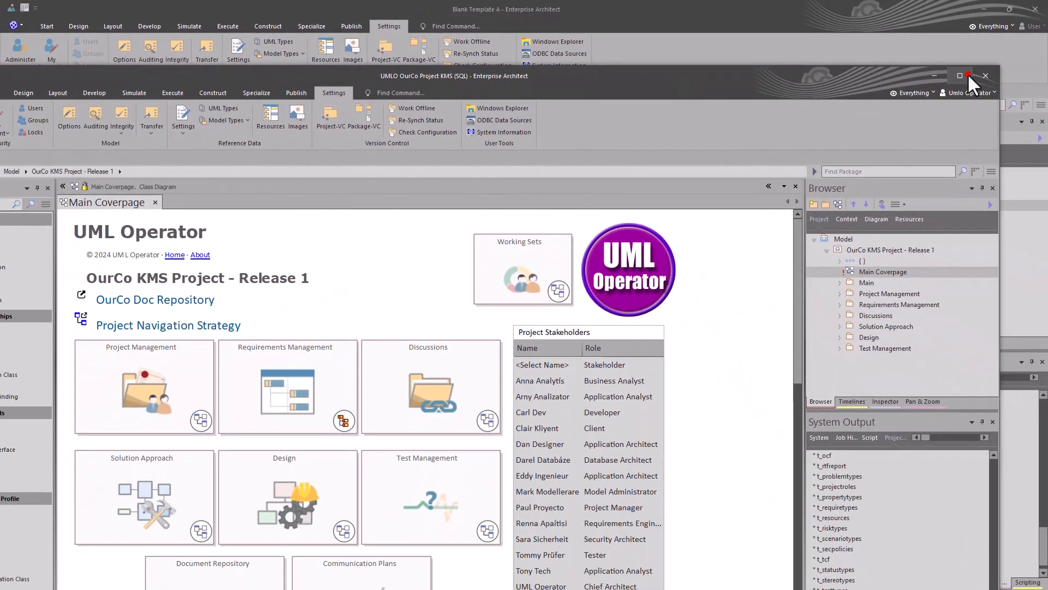
click(965, 75)
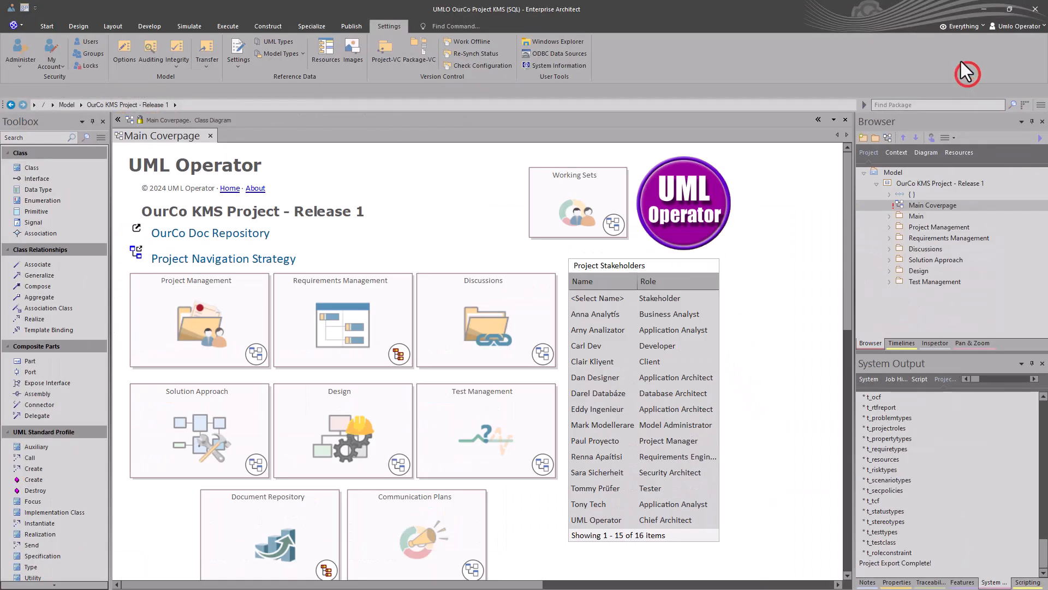
click(1039, 8)
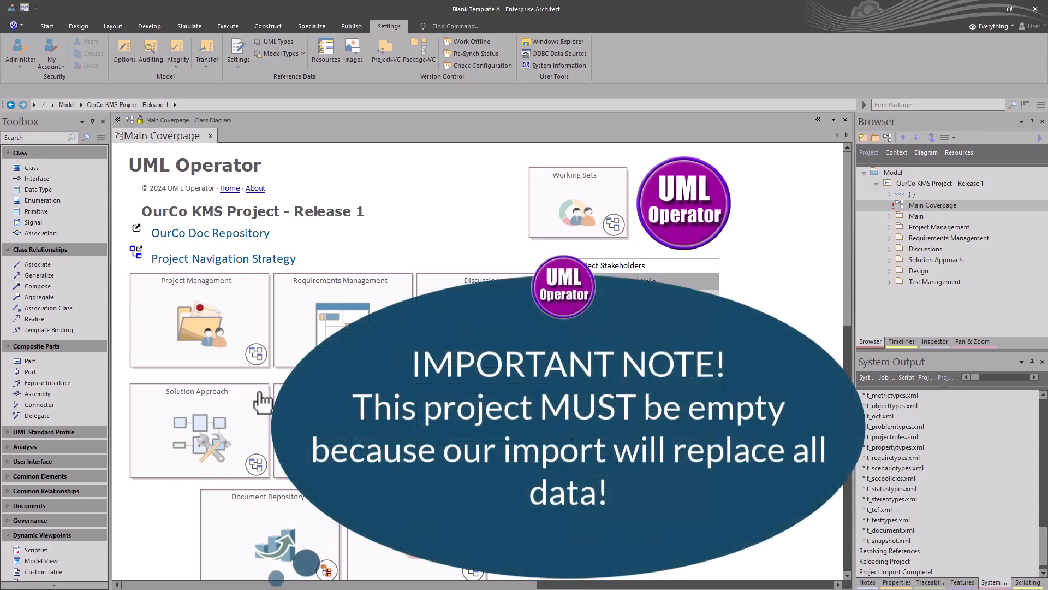
Step: Replace the project title text on the Main Coverpage diagram with the placeholder <Title>
click(202, 210)
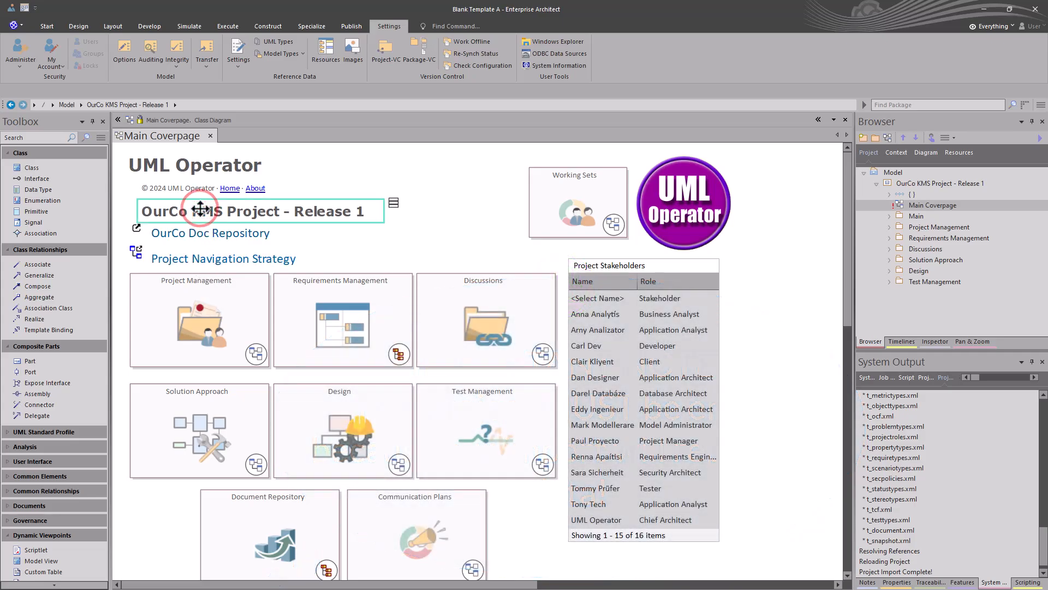
double_click(200, 209)
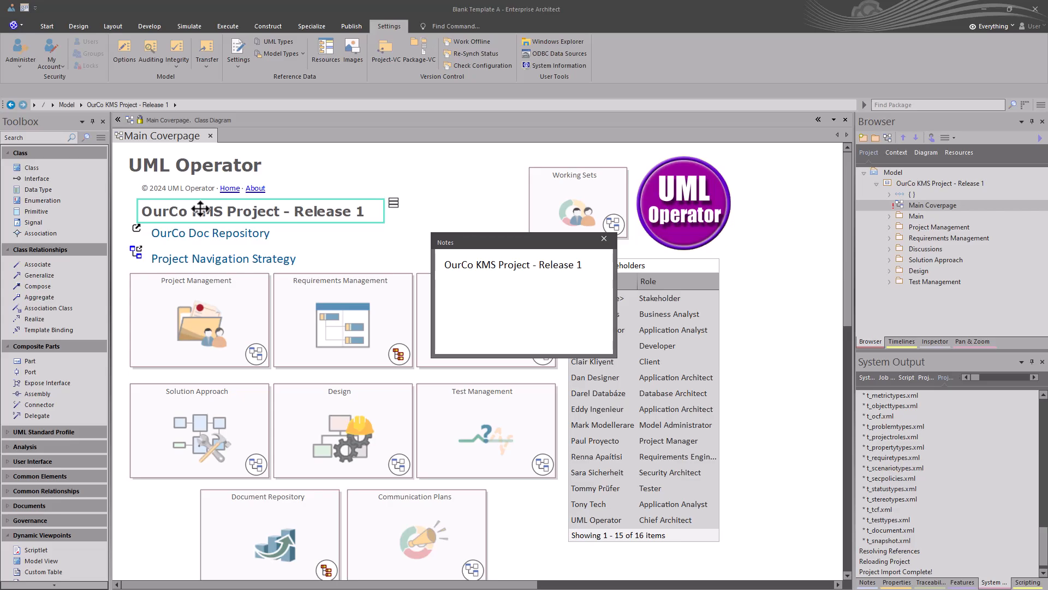
key(ctrl+a)
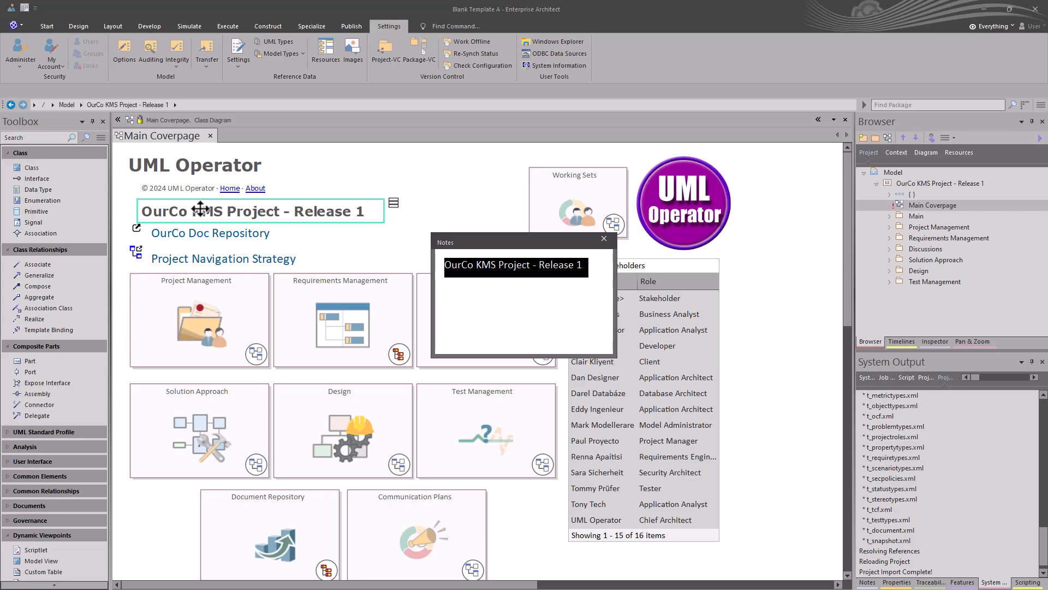
text(<)
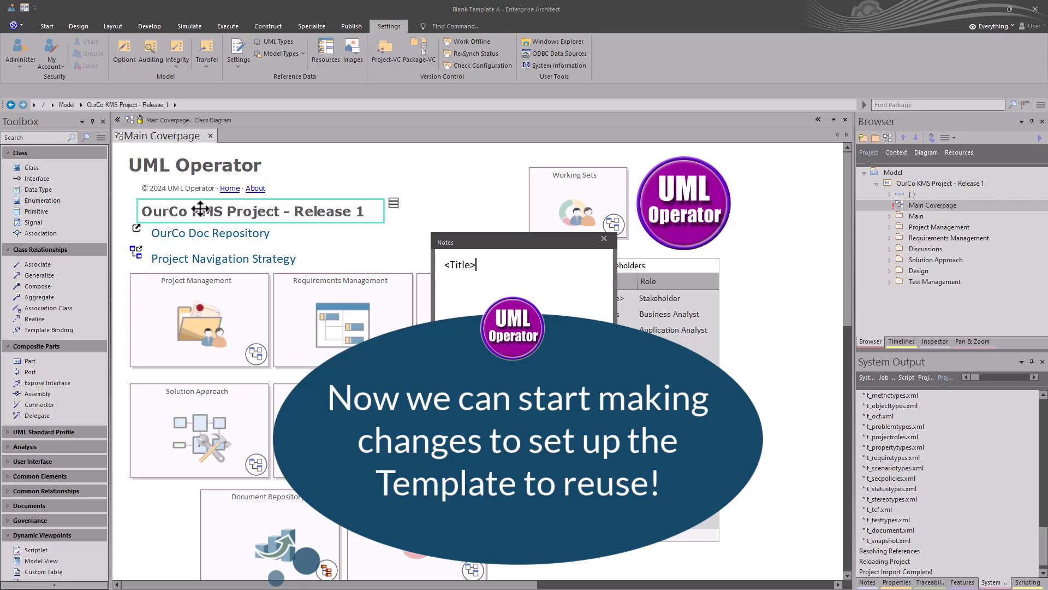
text(Title>)
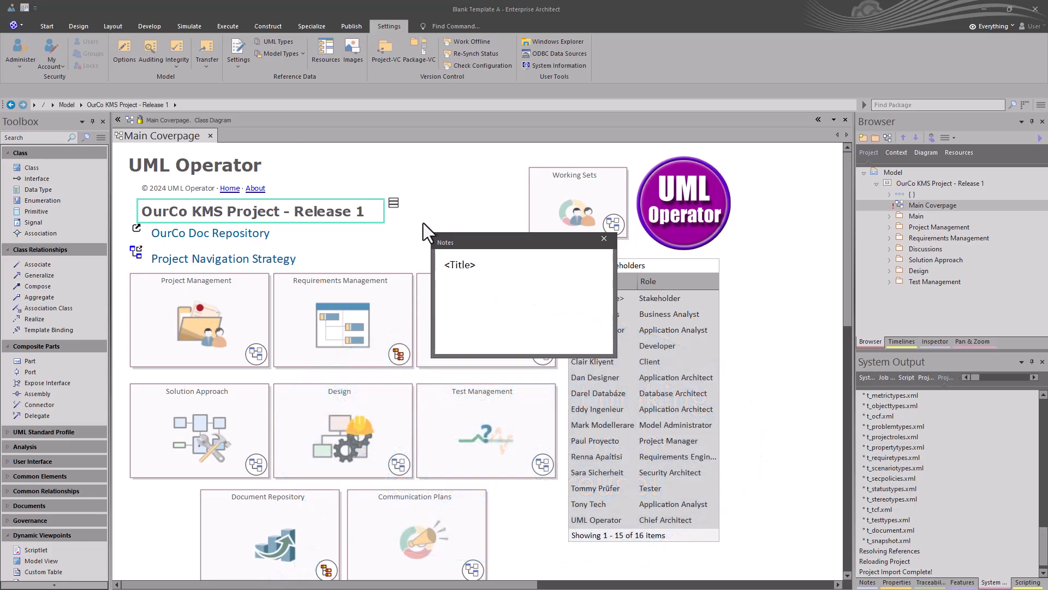
click(445, 221)
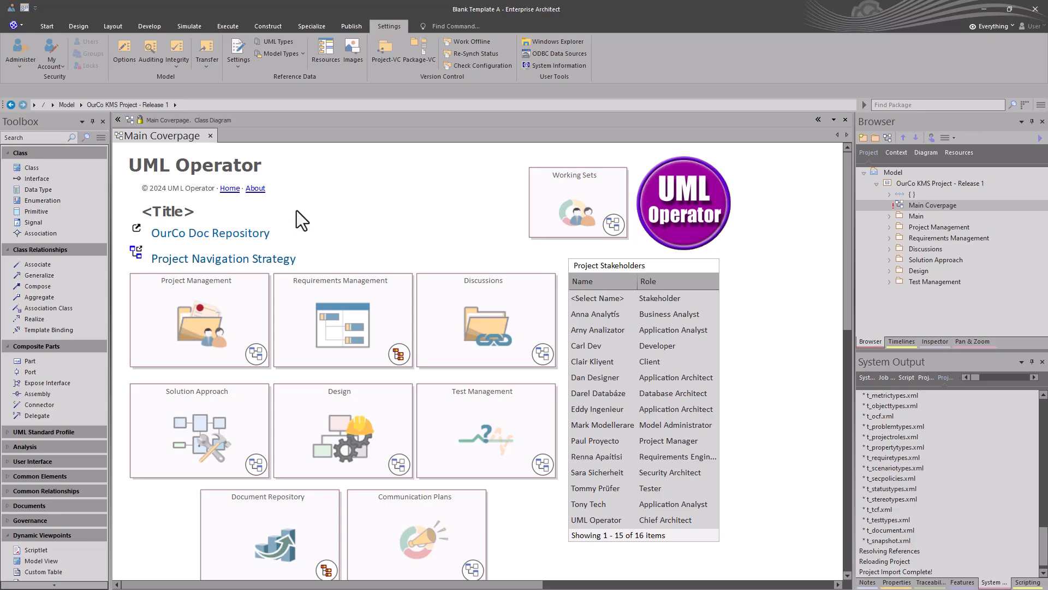
Step: Inspect the folder opened by the OurCo Doc Repository hyperlink and the hyperlink's details, leaving the link unedited
click(225, 234)
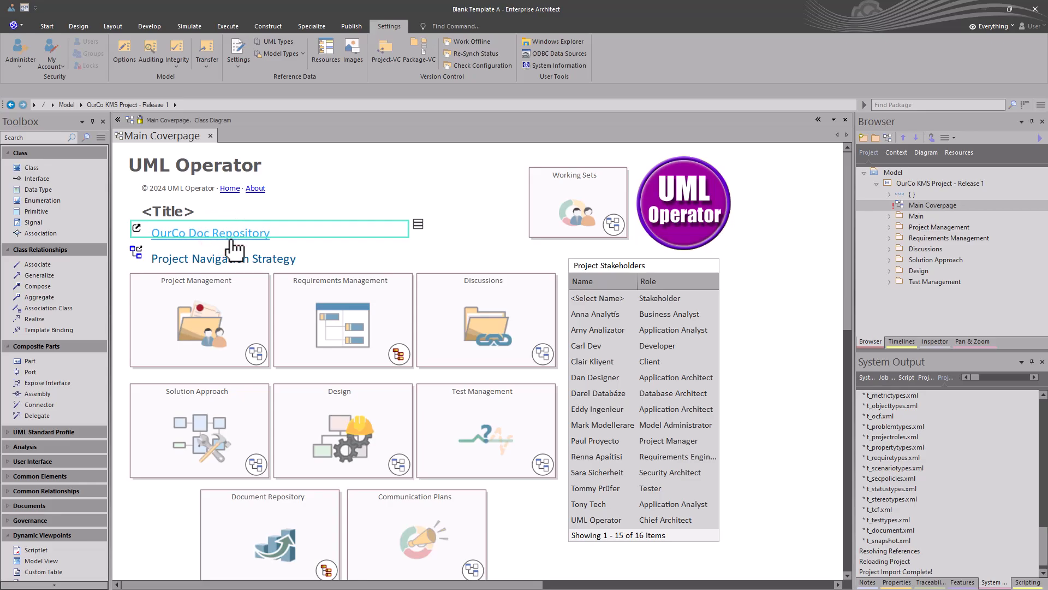
double_click(227, 234)
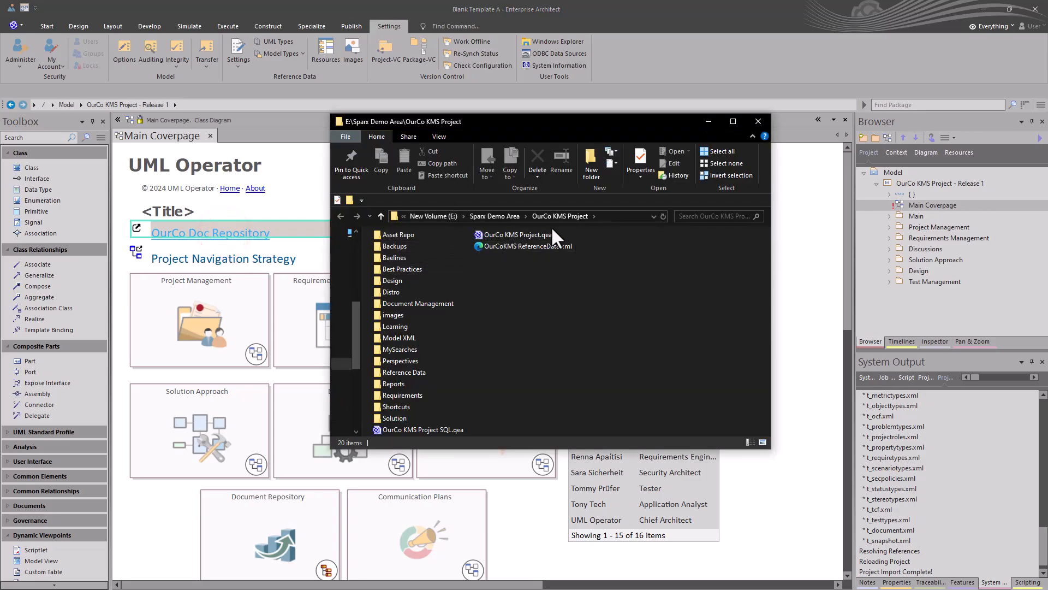
click(708, 121)
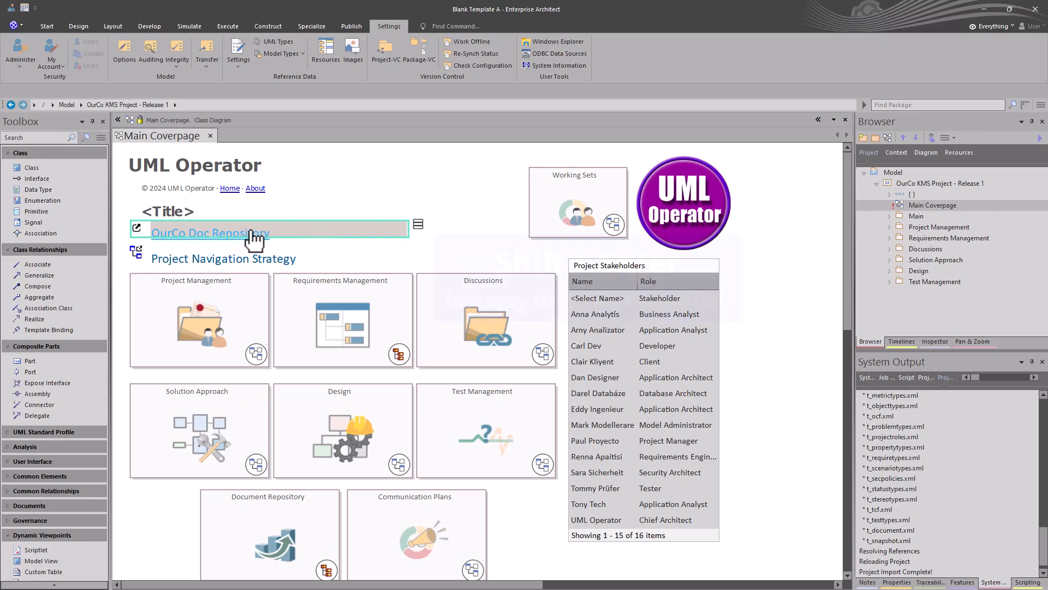
key(shift+Return)
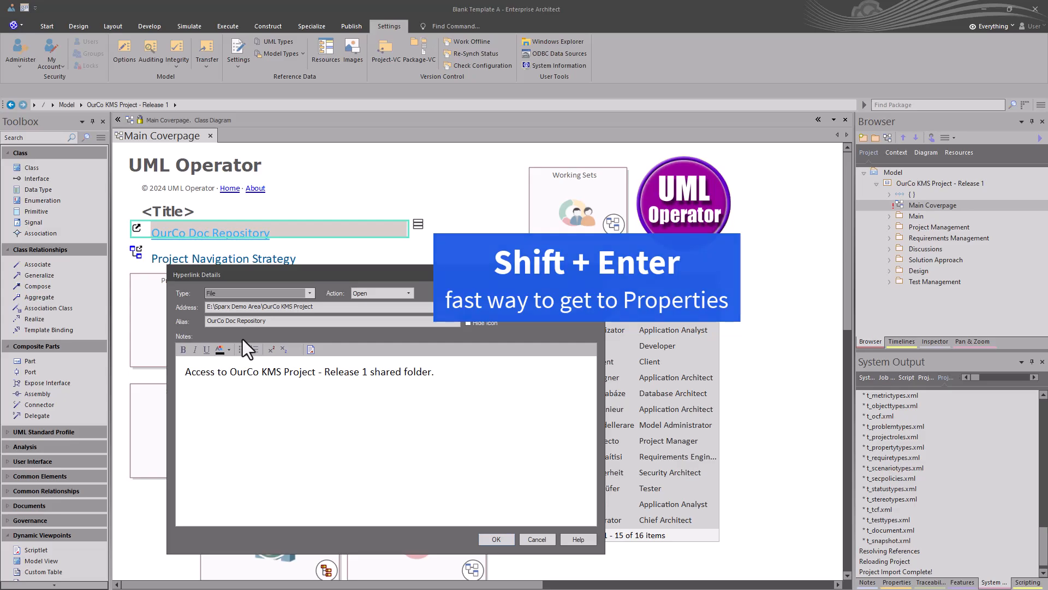
click(537, 540)
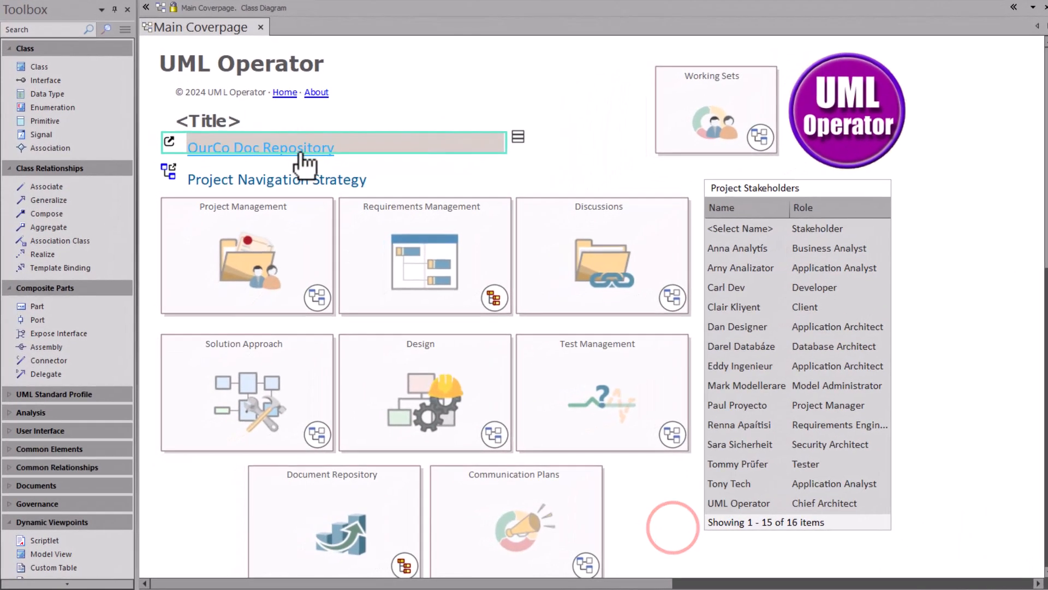
Step: Set the alias of the OurCo Doc Repository hyperlink on the Main Coverpage to <Enter New Path>, keeping its address
right_click(303, 154)
mouse_move(425, 191)
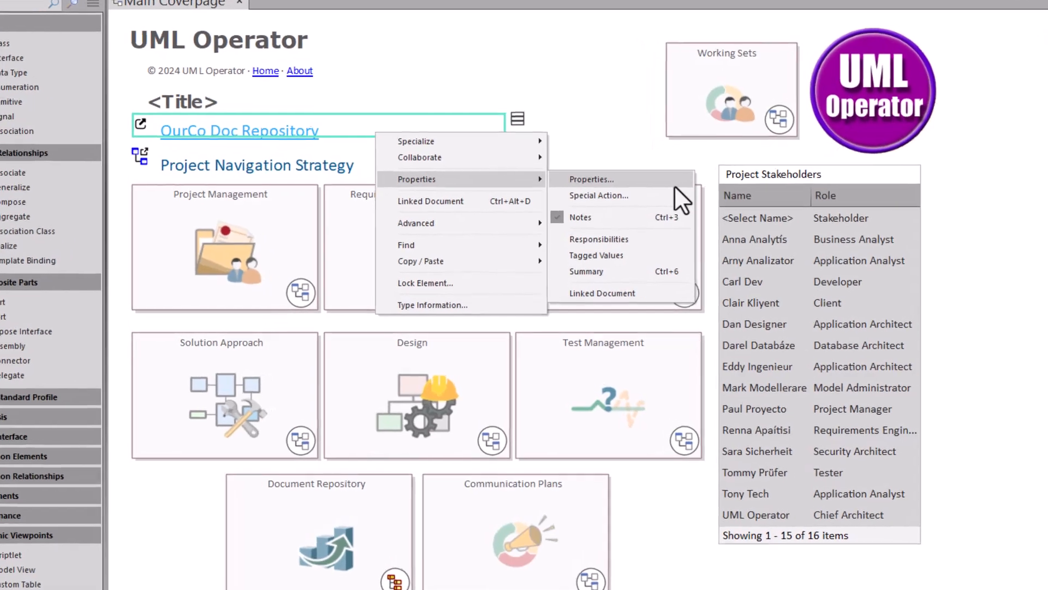
click(669, 193)
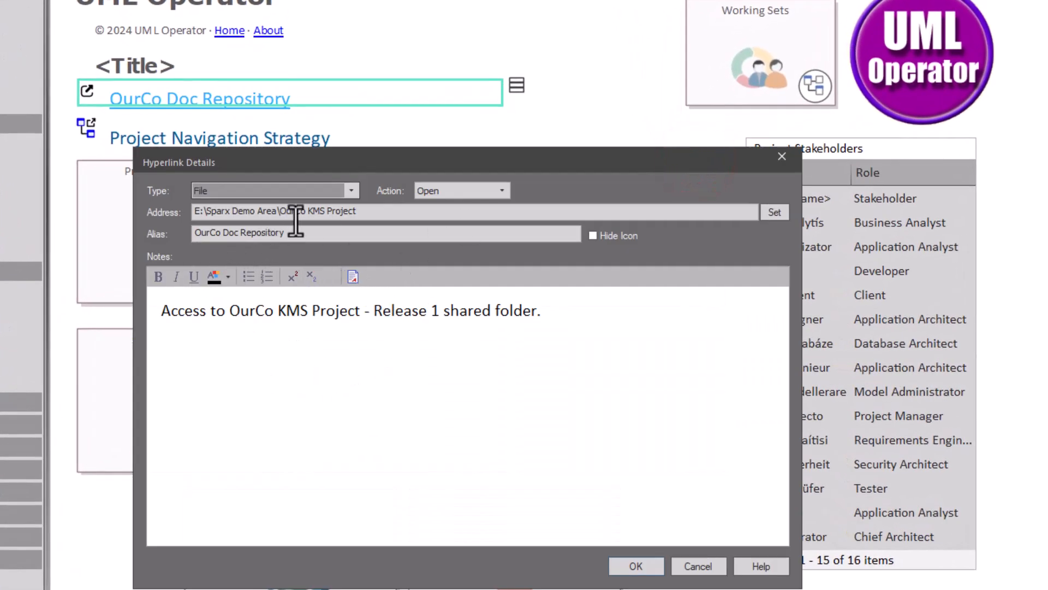
drag(356, 210, 192, 213)
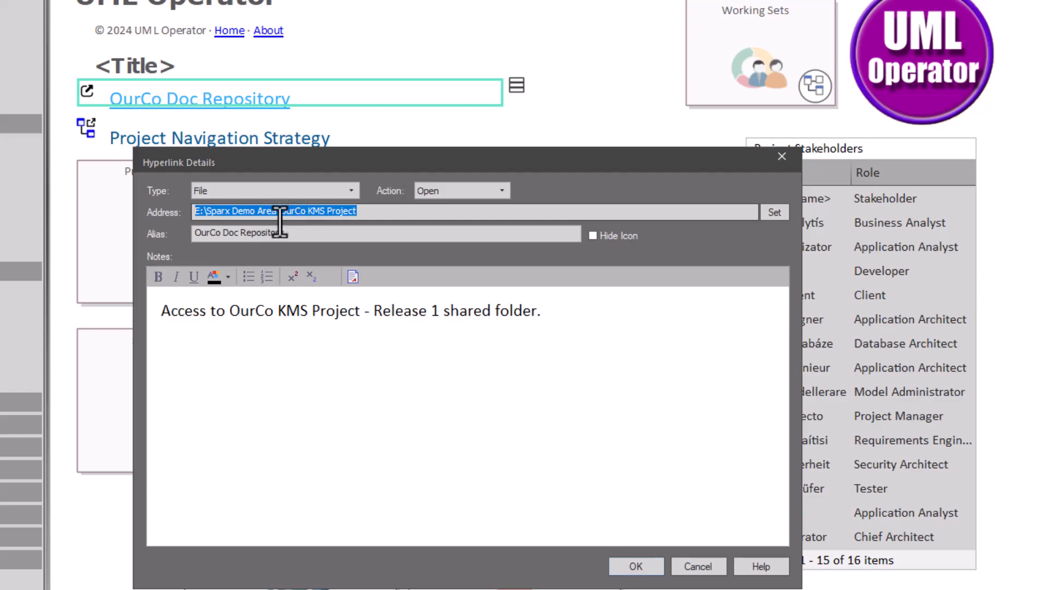
drag(283, 232, 185, 232)
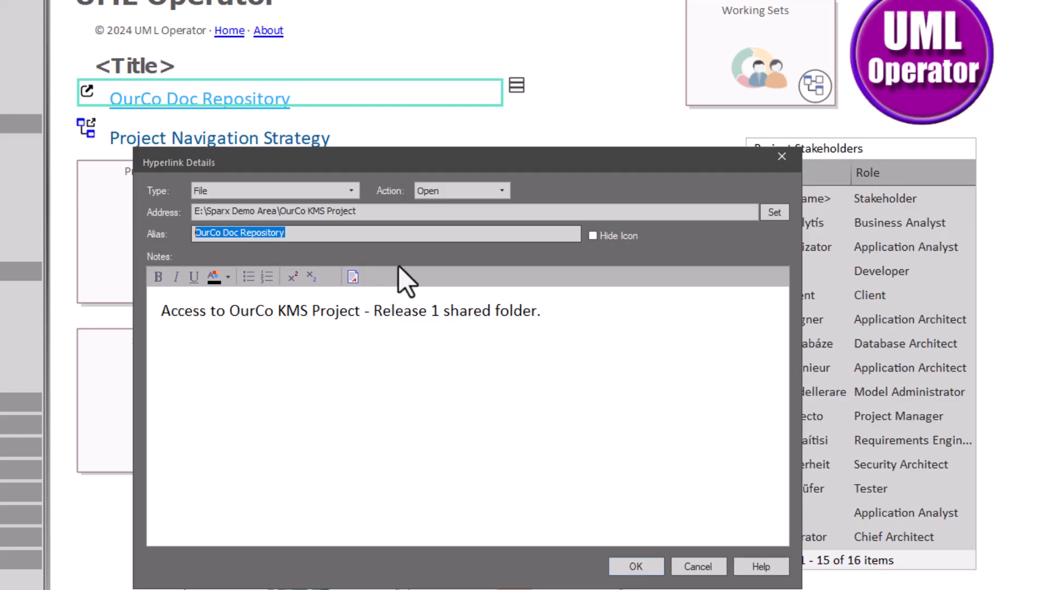
text(<)
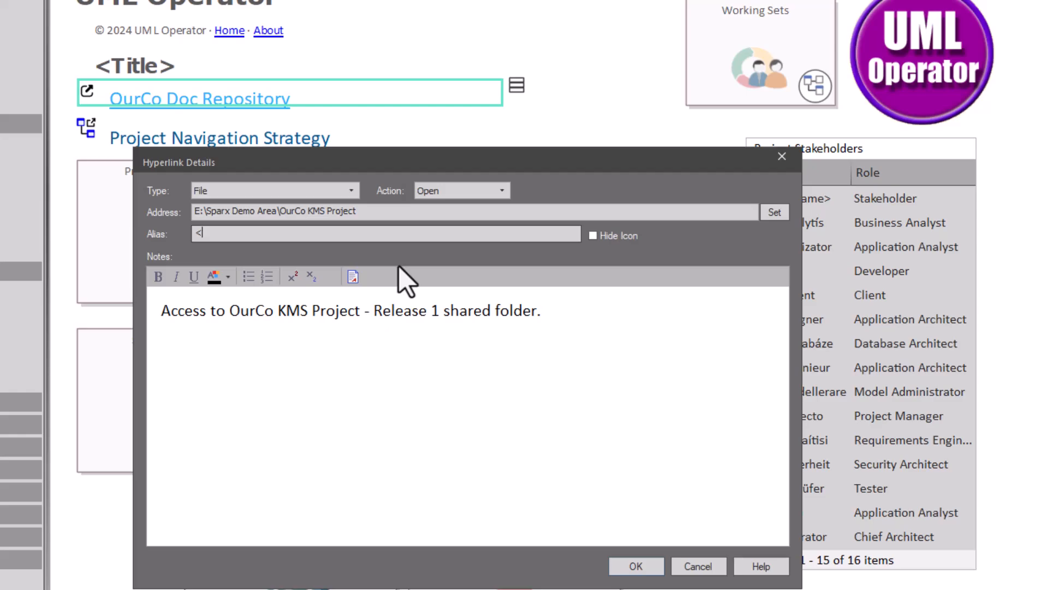
text(Enter New Path)
key(BackSpace)
key(BackSpace)
text(th>)
key(Return)
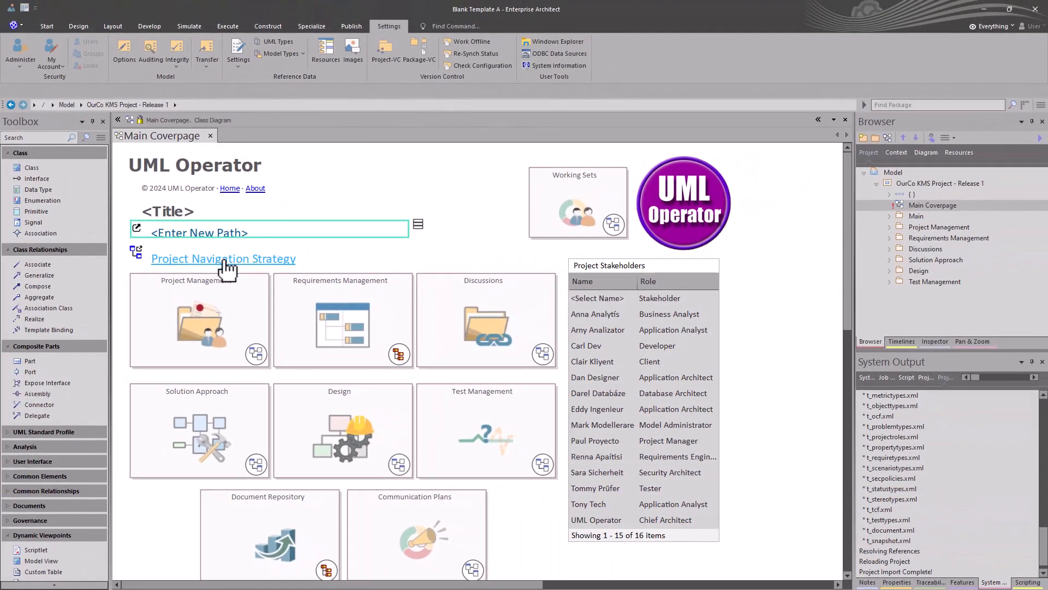
Step: Check the title placeholder on the diagram linked from Project Navigation Strategy, and close that diagram
double_click(226, 263)
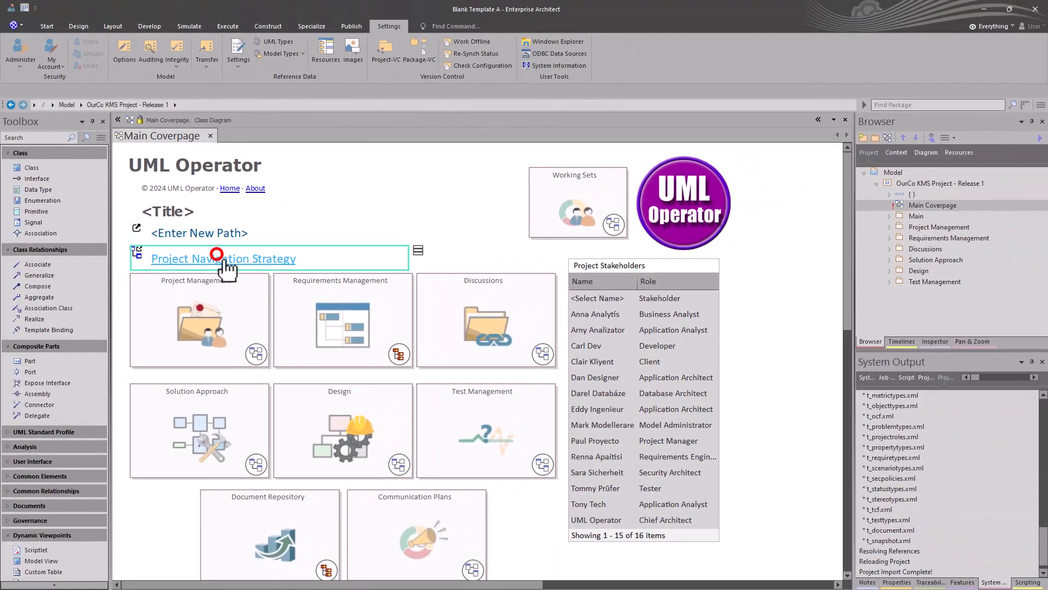
scroll(295, 276, down, 2)
scroll(282, 329, up, 3)
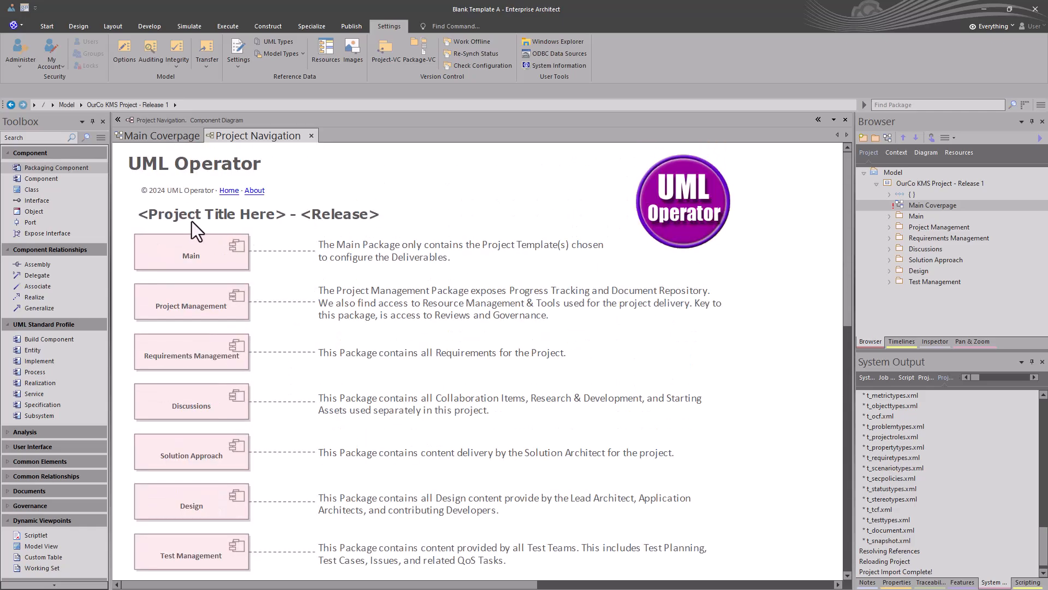
click(191, 221)
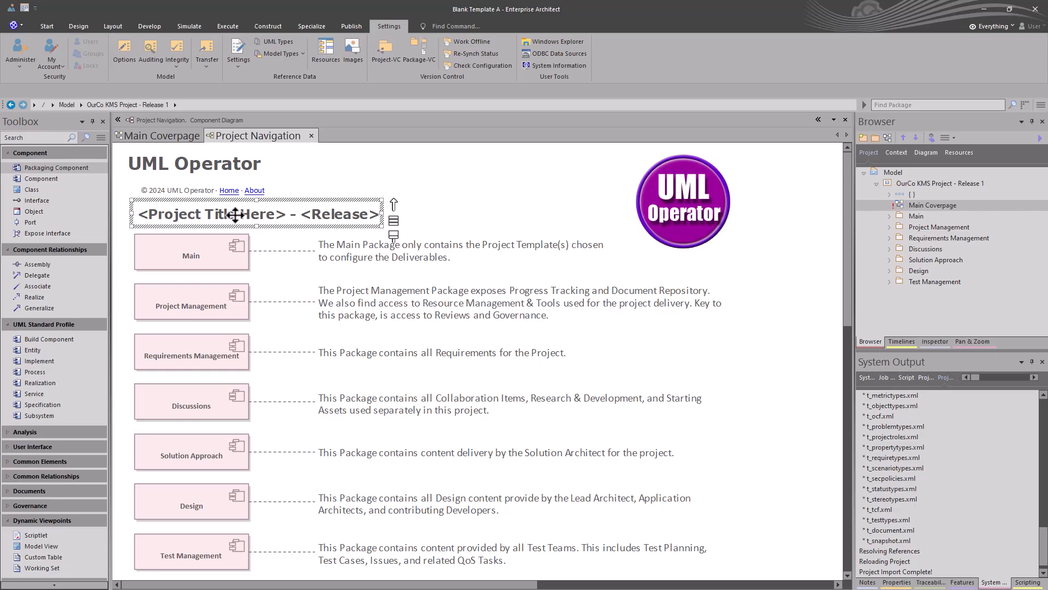
click(312, 136)
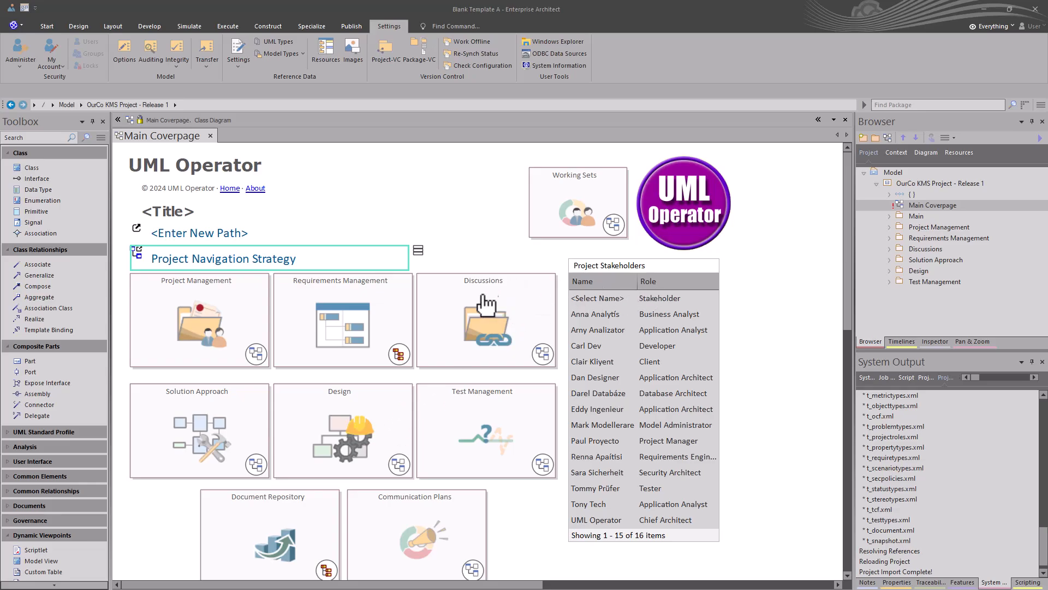
Step: Open the Project Management diagram from the Main Coverpage and locate it in the project tree
click(210, 335)
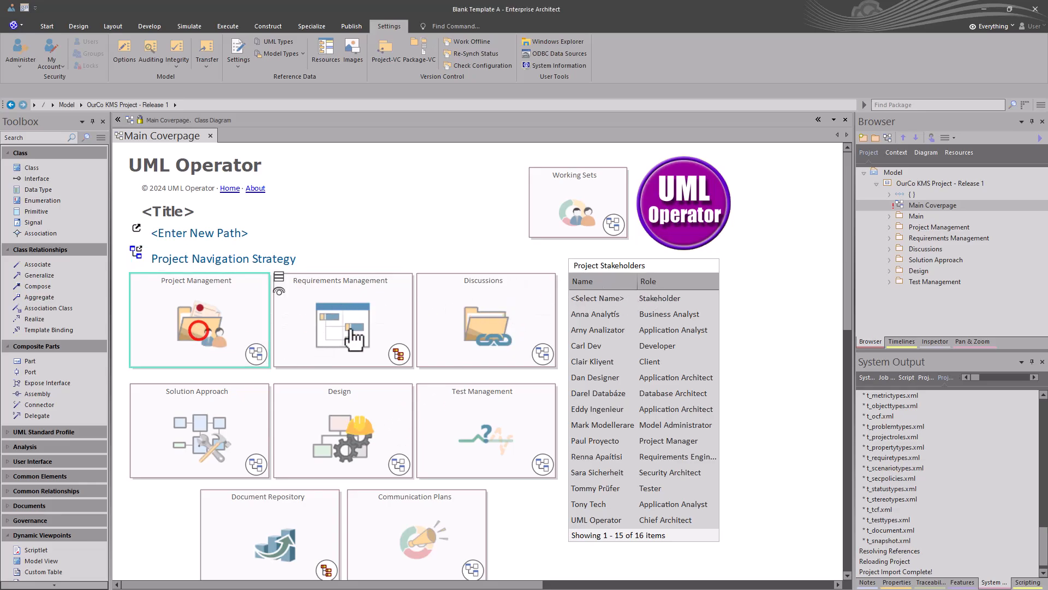
double_click(211, 336)
right_click(625, 356)
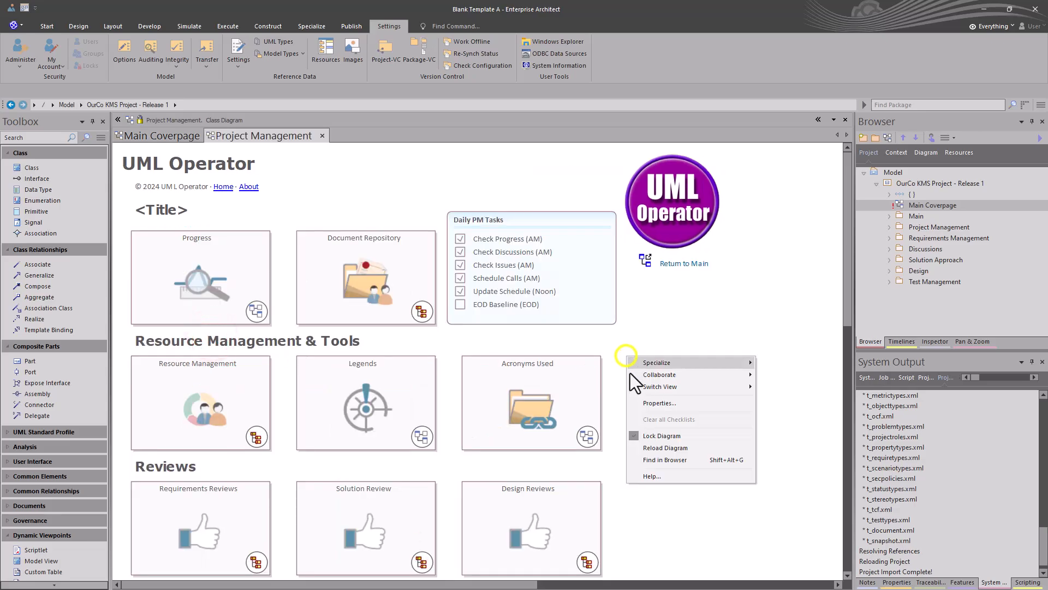
click(650, 462)
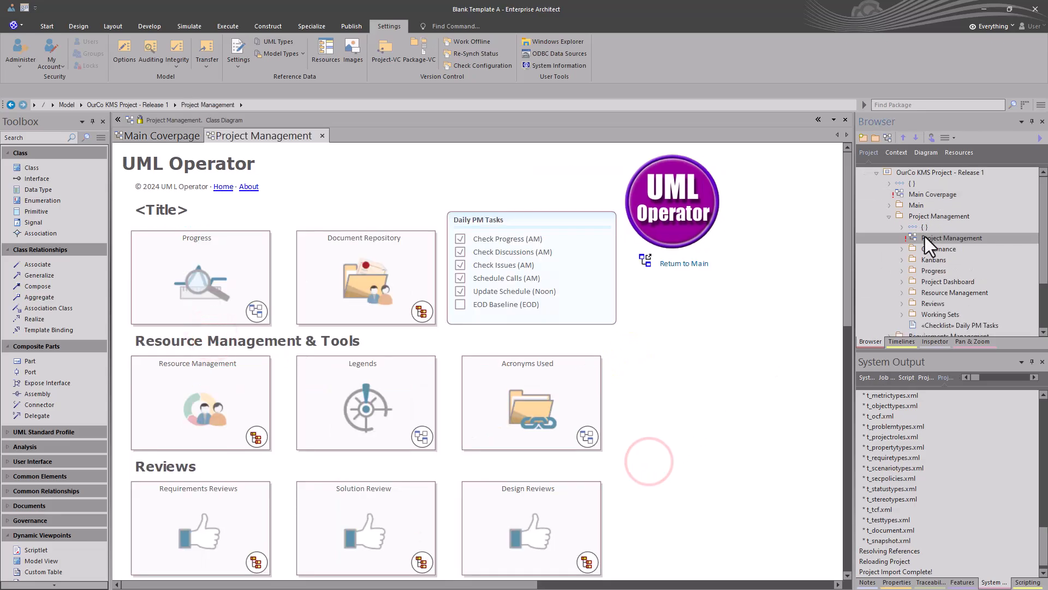
Step: Inspect the Kanbans and Progress diagrams inside the Project Management package for project-specific content
click(932, 250)
scroll(933, 254, down, 1)
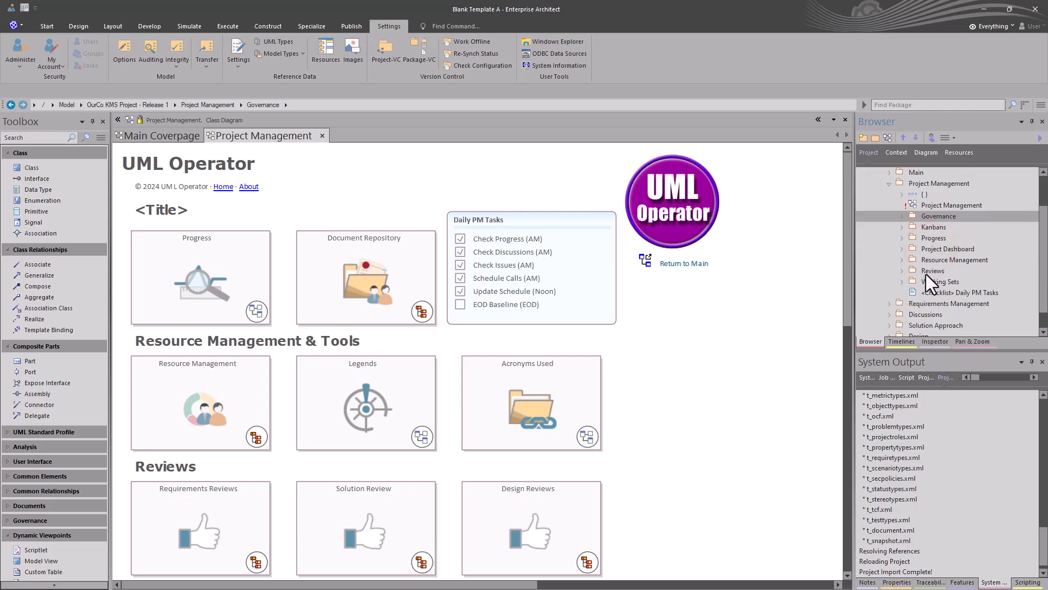
click(902, 227)
double_click(923, 237)
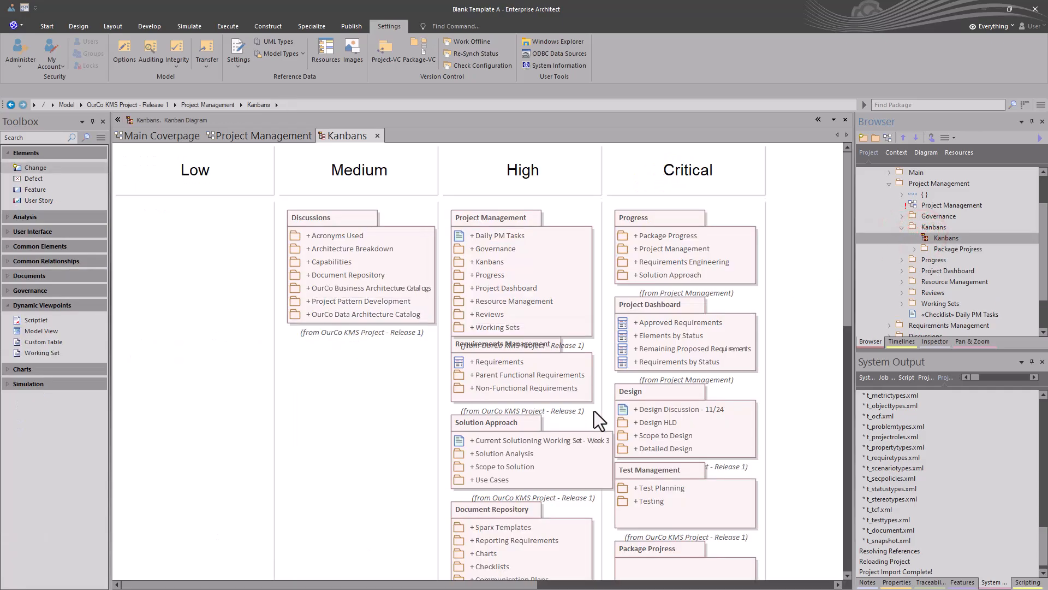
click(902, 260)
click(926, 281)
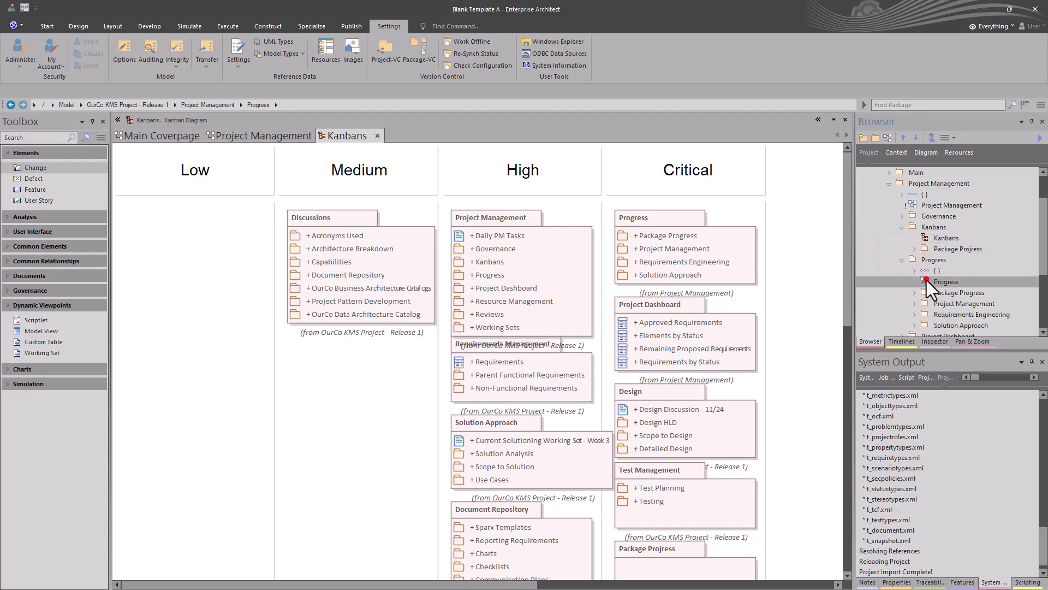
double_click(926, 281)
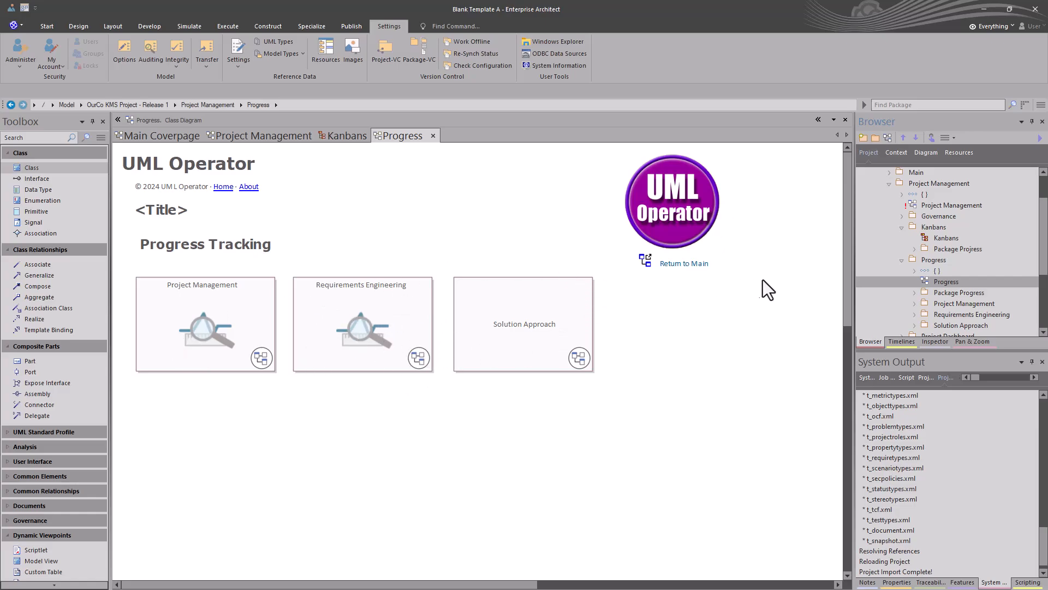
Step: Open the Project Management diagram stored in the Project Management subpackage of the Progress package
click(916, 294)
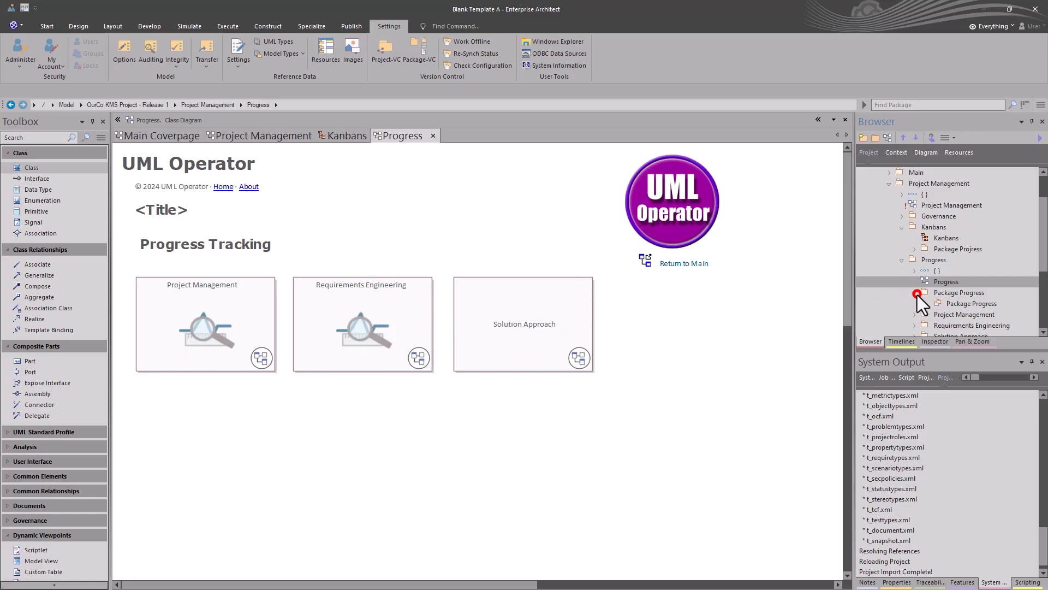
click(942, 300)
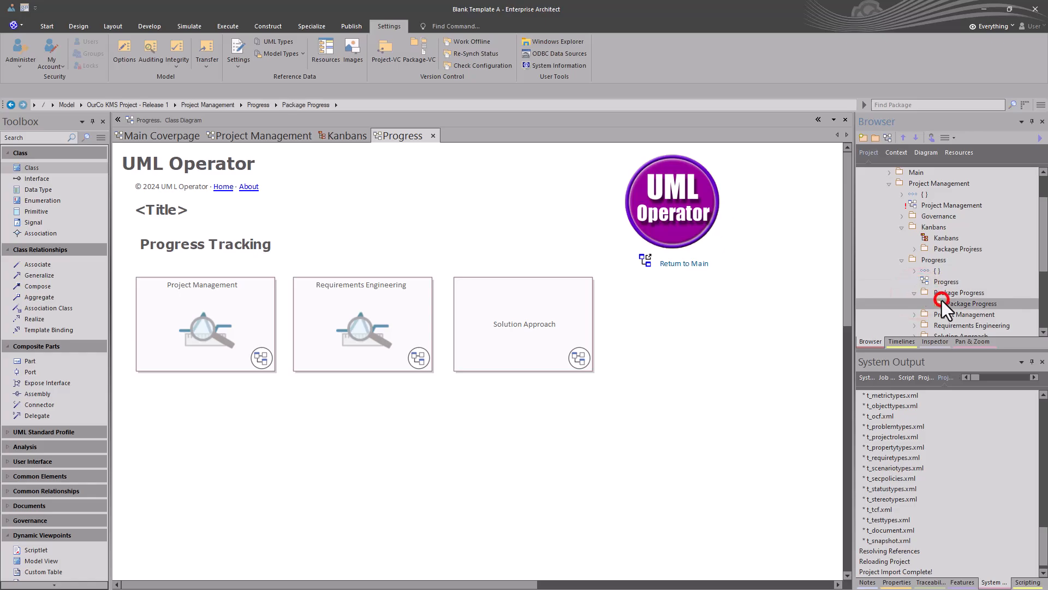
click(915, 314)
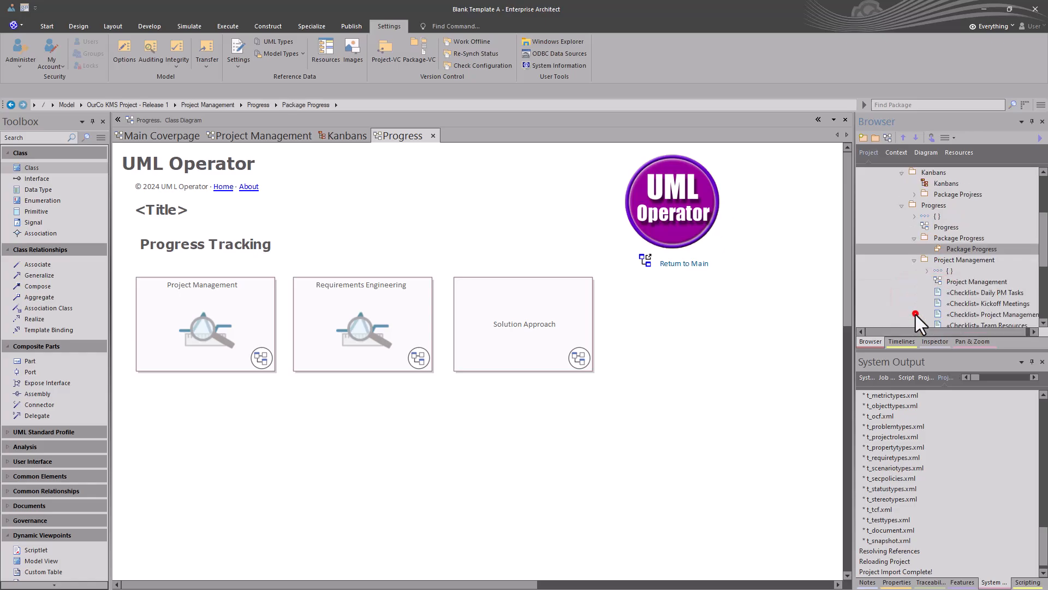
double_click(945, 280)
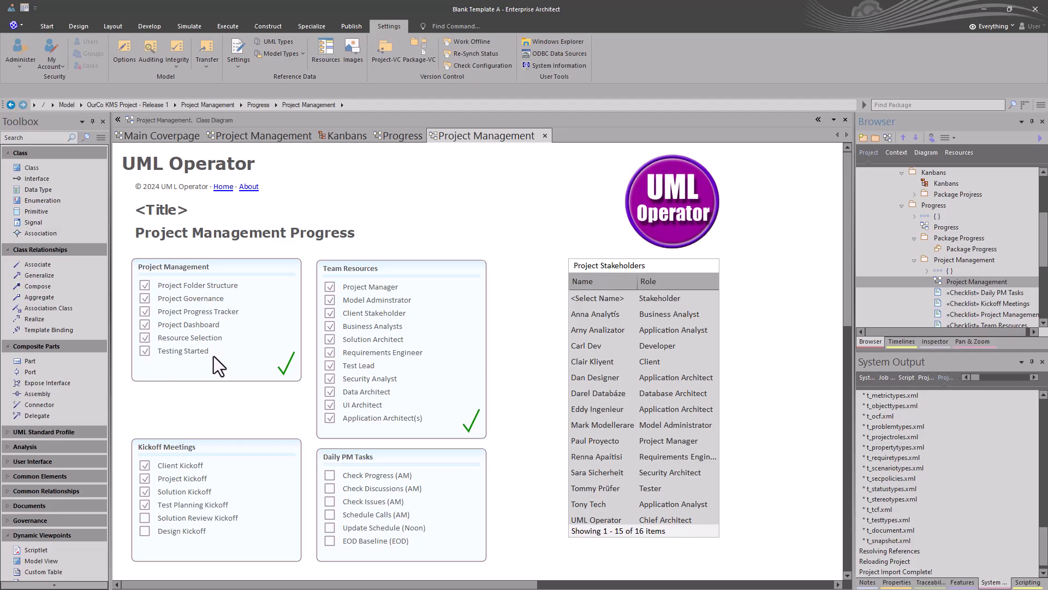
Step: Uncheck the first three items of the Project Management checklist individually, and clear the rest with Clear Checklist
click(143, 289)
click(144, 300)
click(144, 313)
right_click(180, 365)
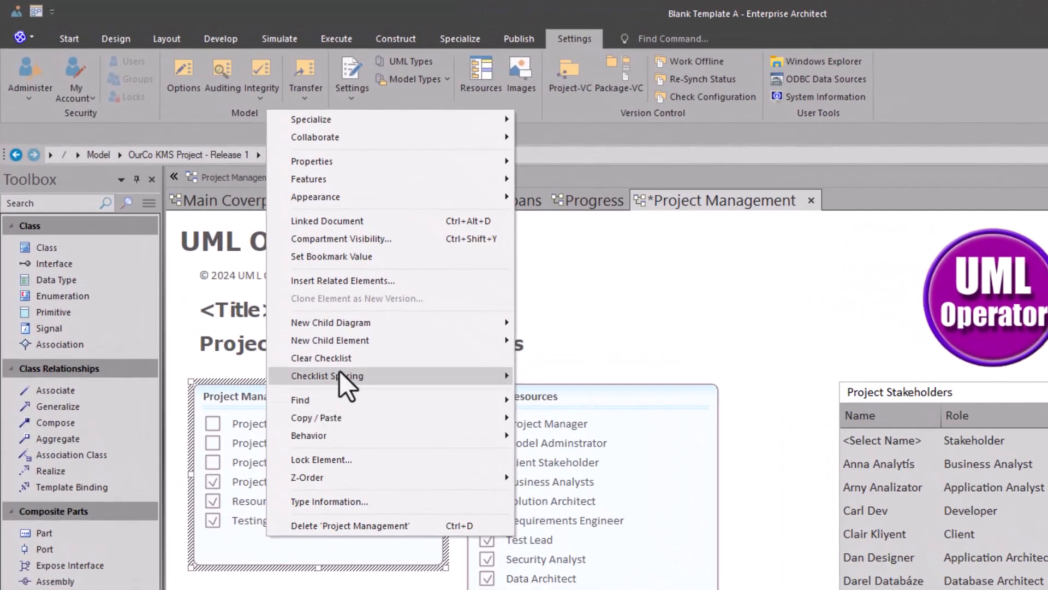
click(327, 350)
Step: Clear the Team Resources and Kickoff Meetings checklists, and save the diagram
right_click(622, 460)
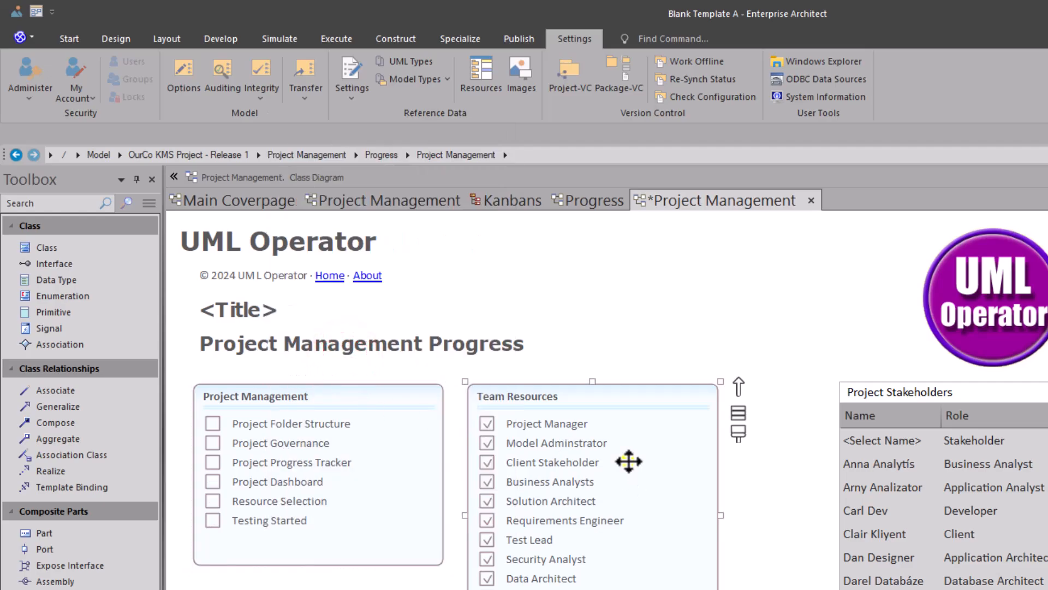
click(689, 283)
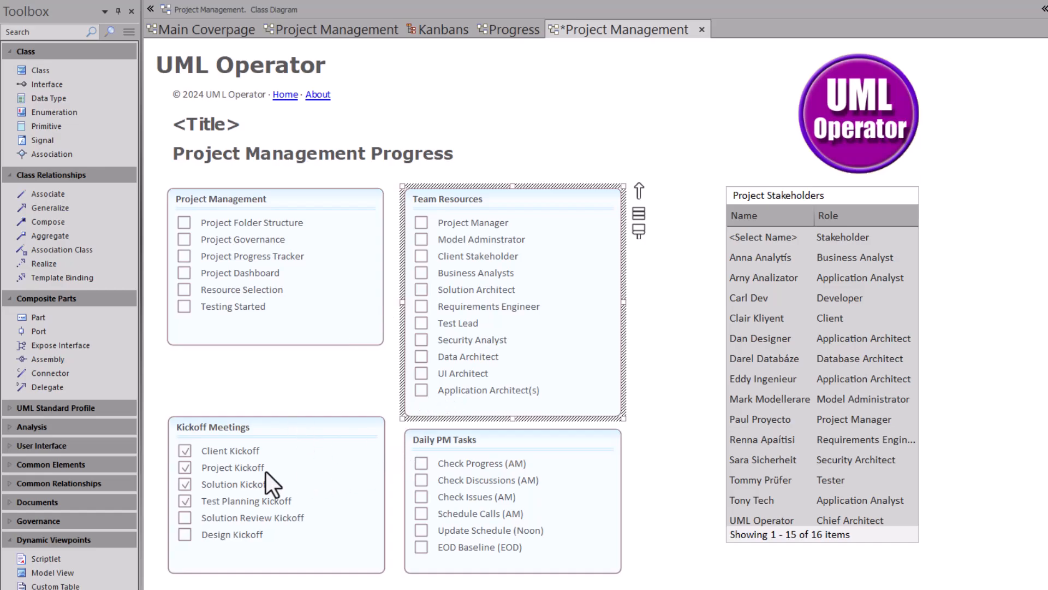
right_click(316, 462)
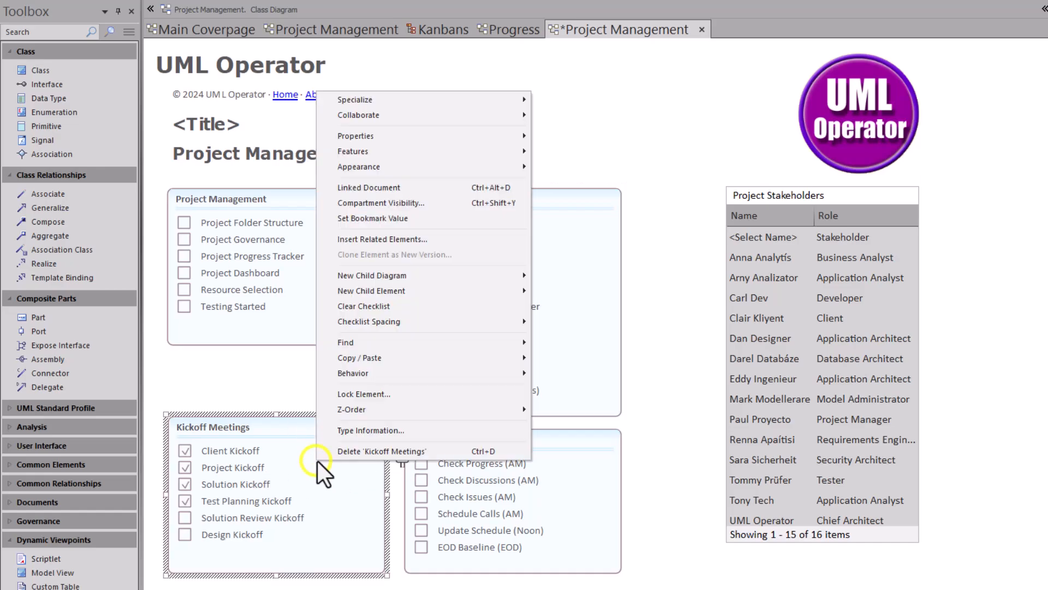
click(386, 312)
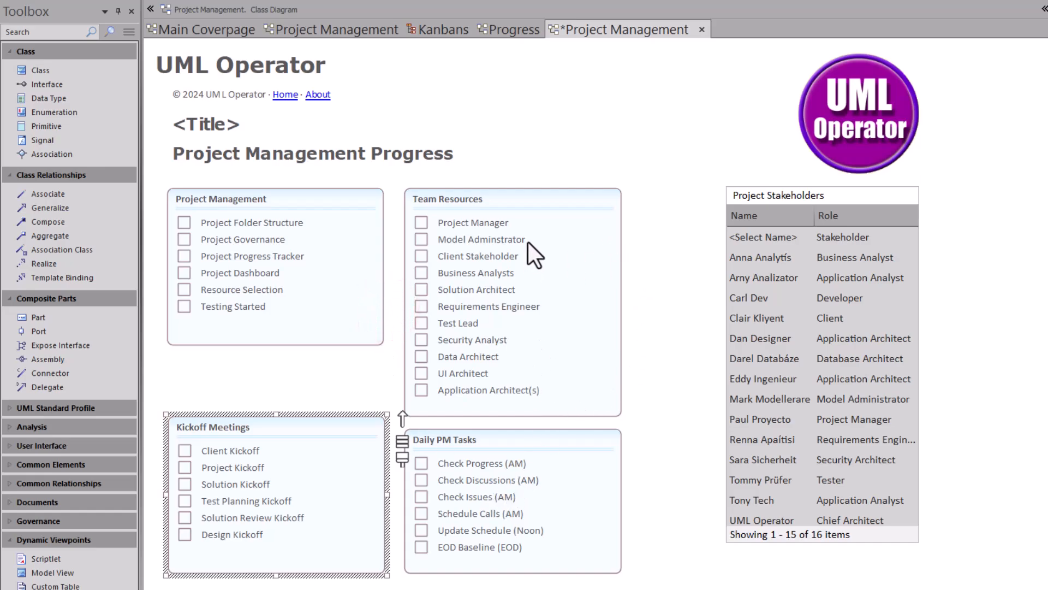
key(ctrl+s)
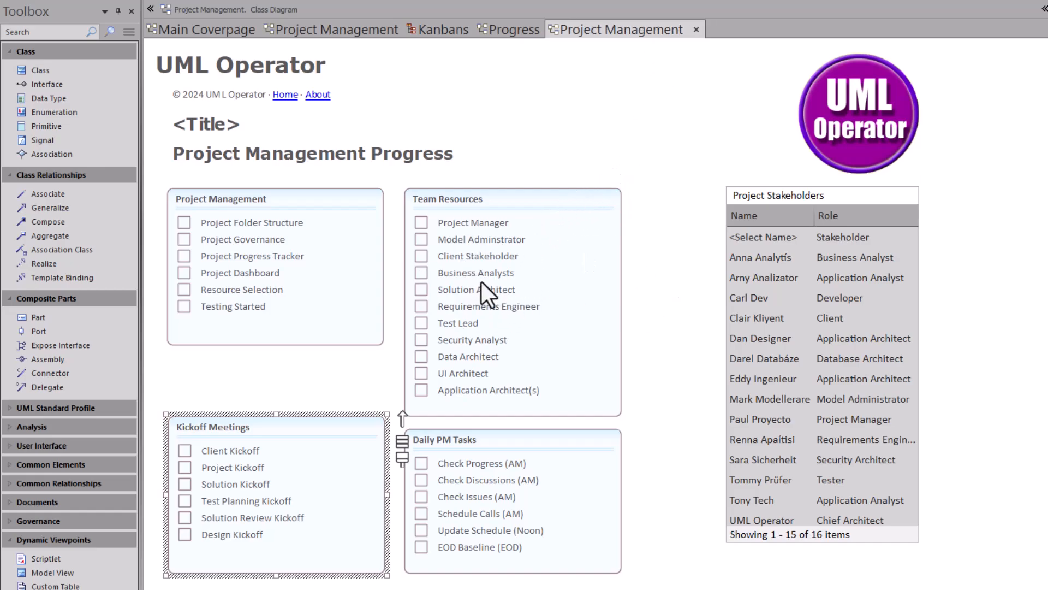
Step: Inspect the custom SQL source of the Project Stakeholders model view, and leave it unedited
click(769, 276)
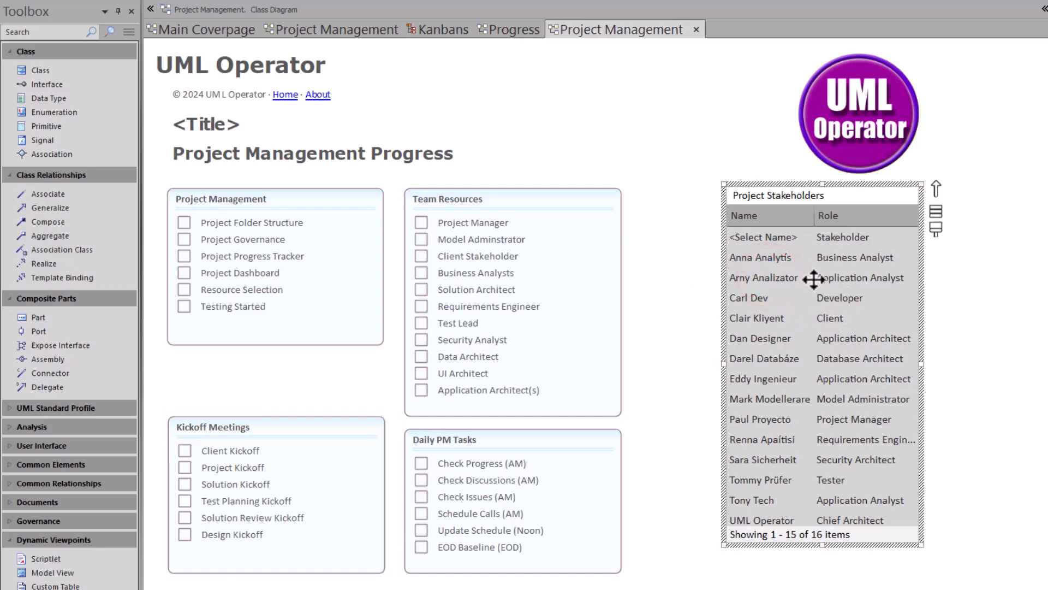
double_click(834, 195)
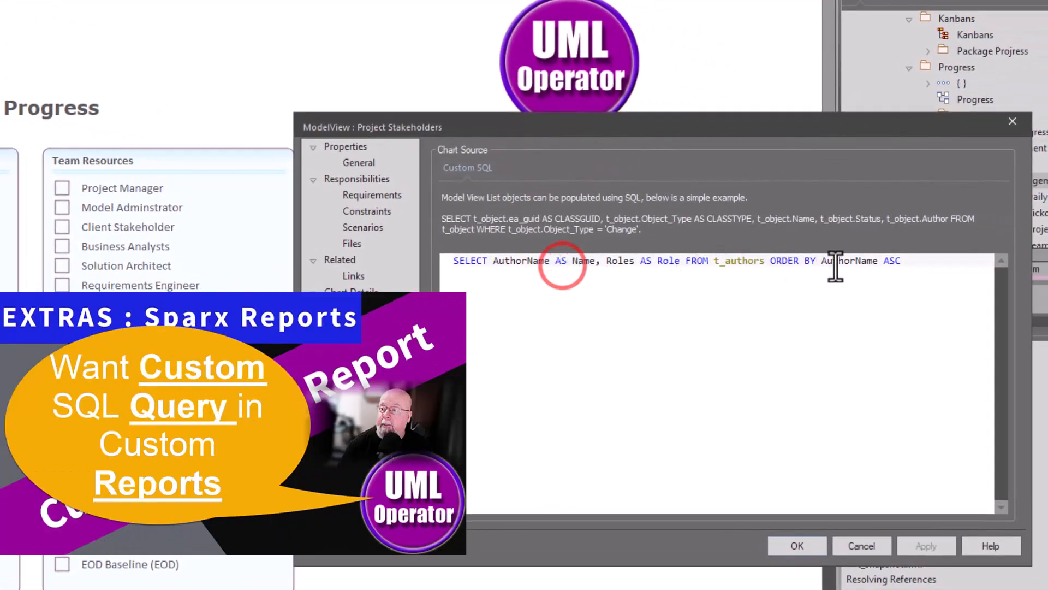
drag(906, 261, 445, 246)
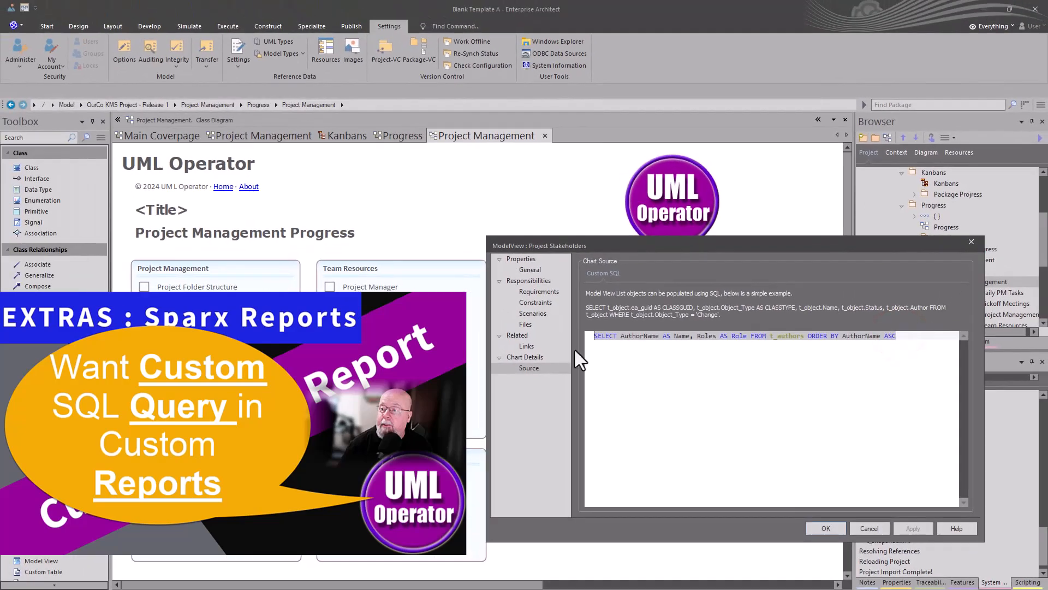
click(878, 526)
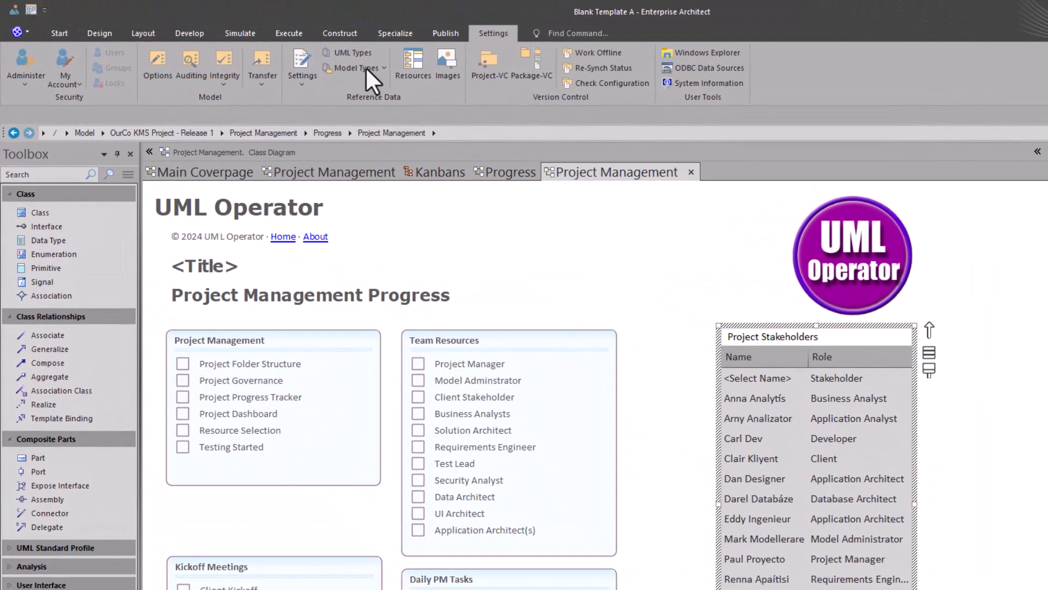
Step: Delete the first business analyst and the first application analyst from the project authors in the People reference data, and close the dialog
click(365, 67)
click(365, 100)
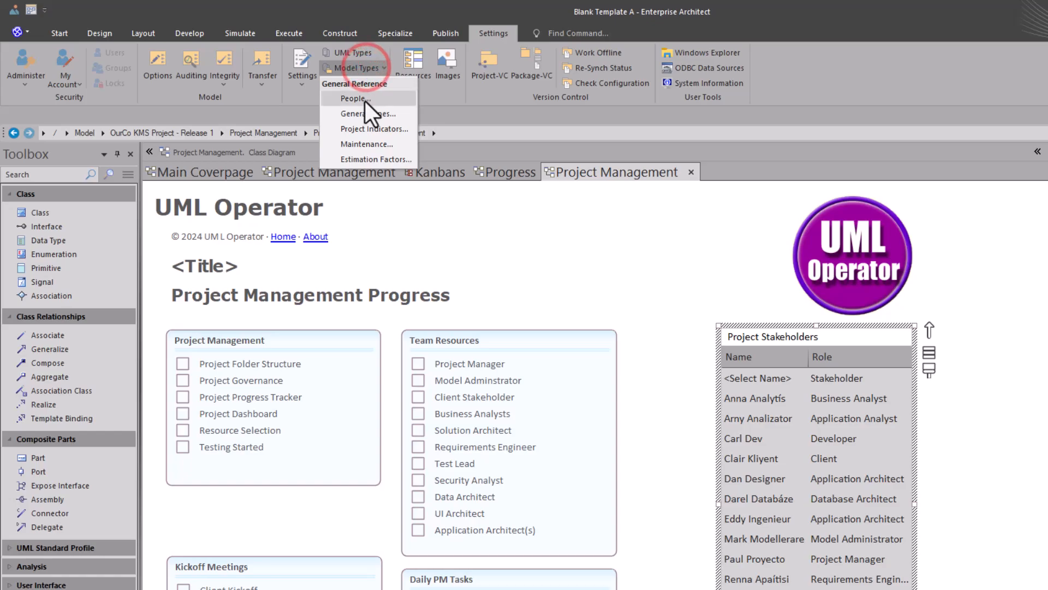
scroll(637, 460, down, 3)
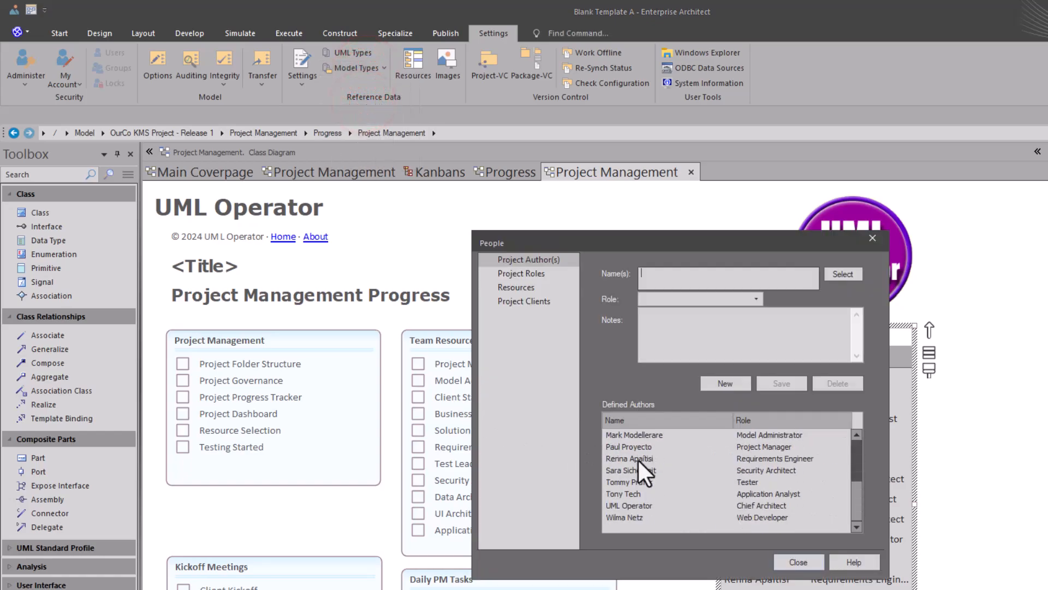
scroll(633, 464, up, 3)
scroll(633, 464, down, 3)
scroll(634, 464, up, 3)
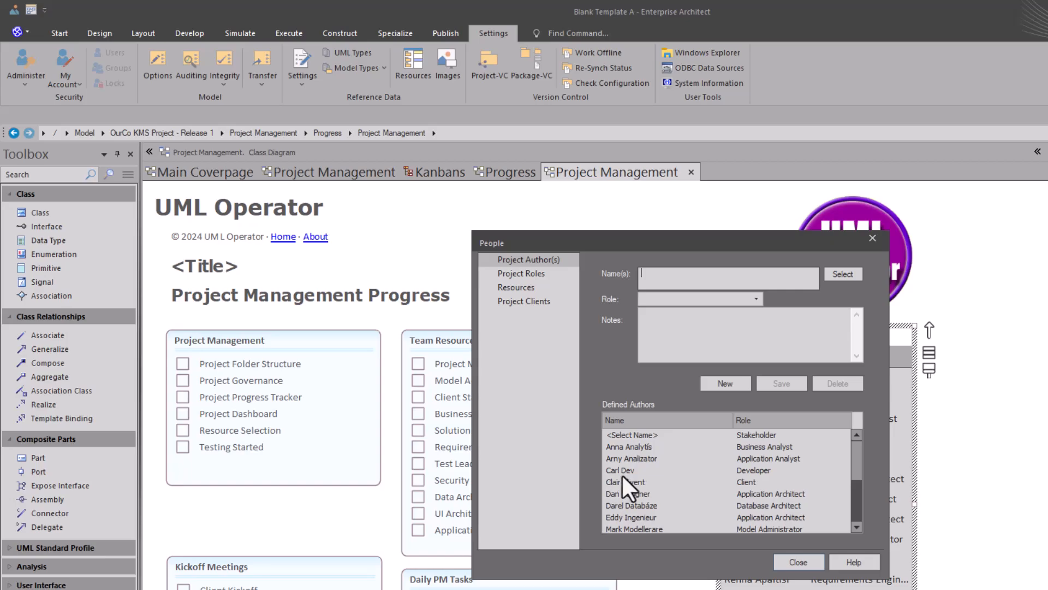
click(646, 437)
click(636, 447)
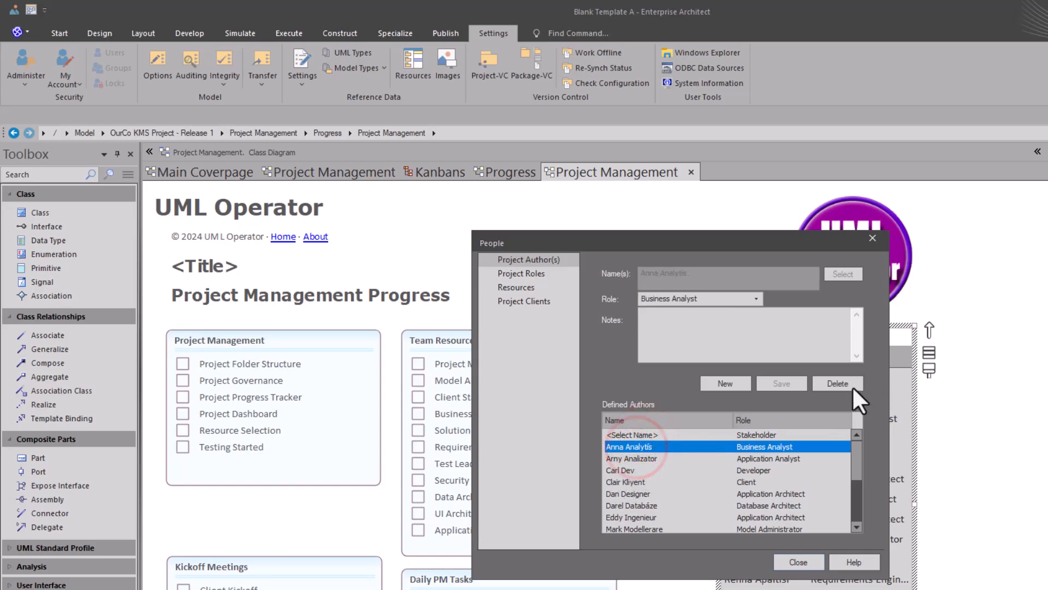
click(841, 383)
click(619, 447)
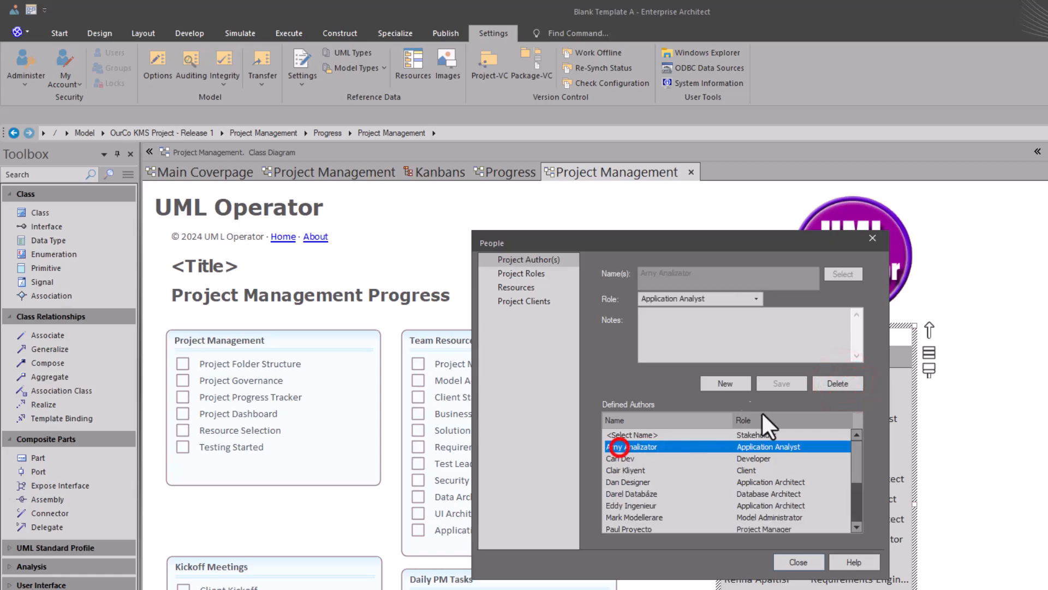
click(826, 383)
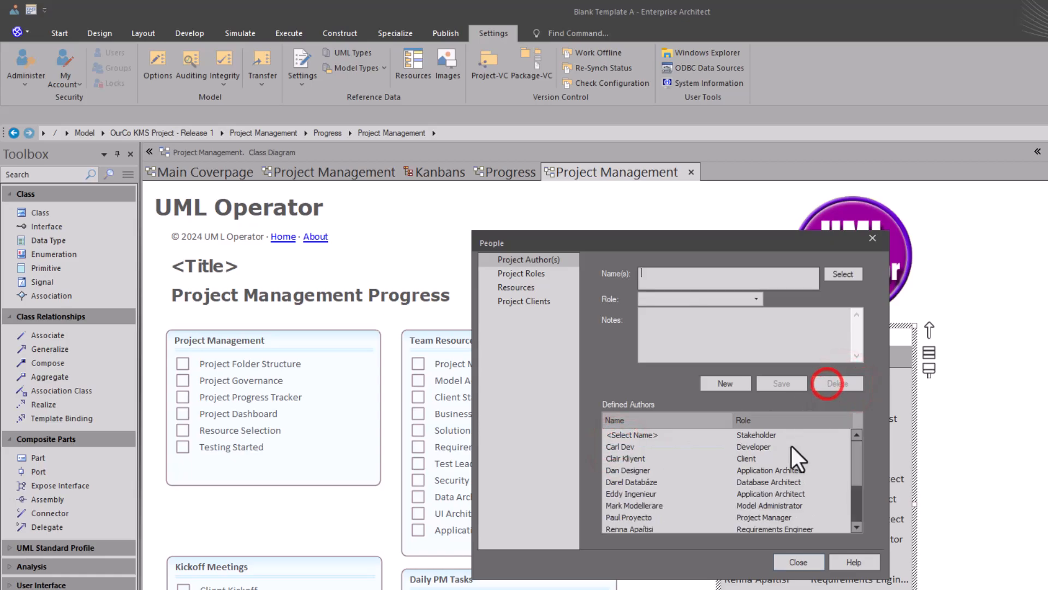
click(787, 557)
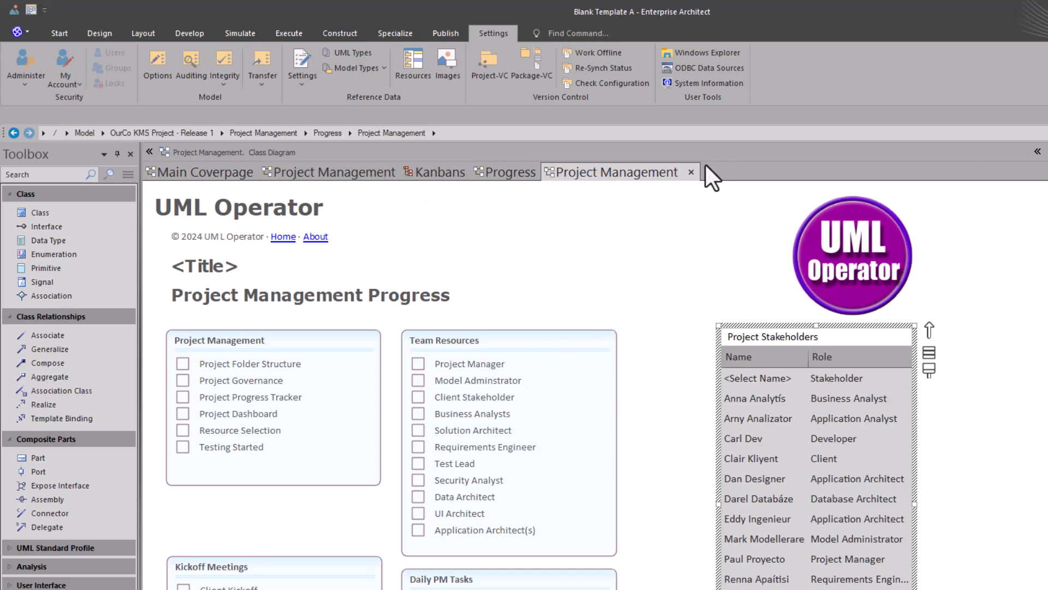
Step: Close the Project Management progress, Progress and Kanbans diagrams
click(692, 171)
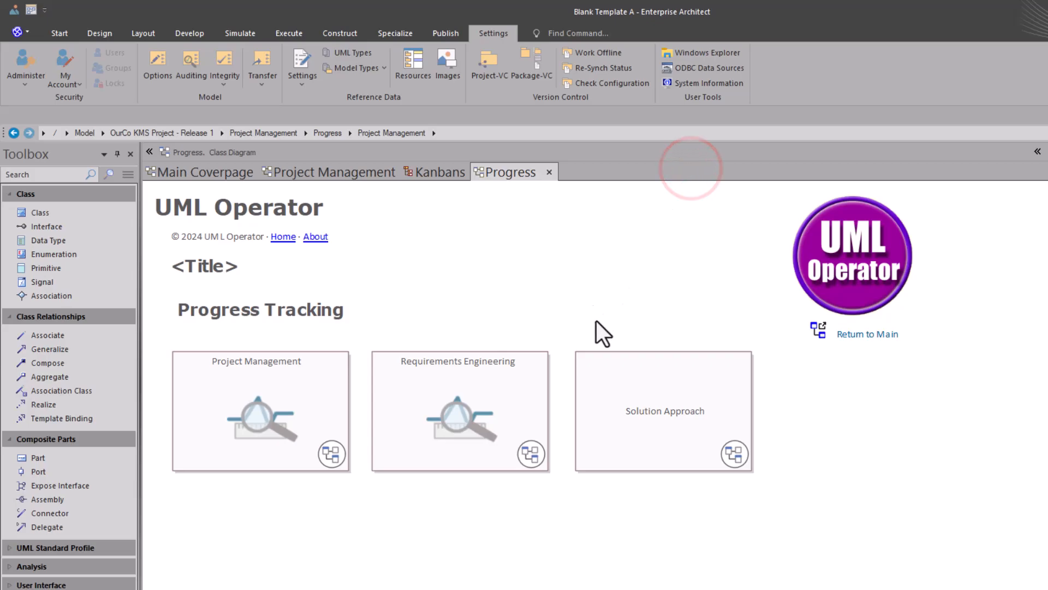
click(550, 172)
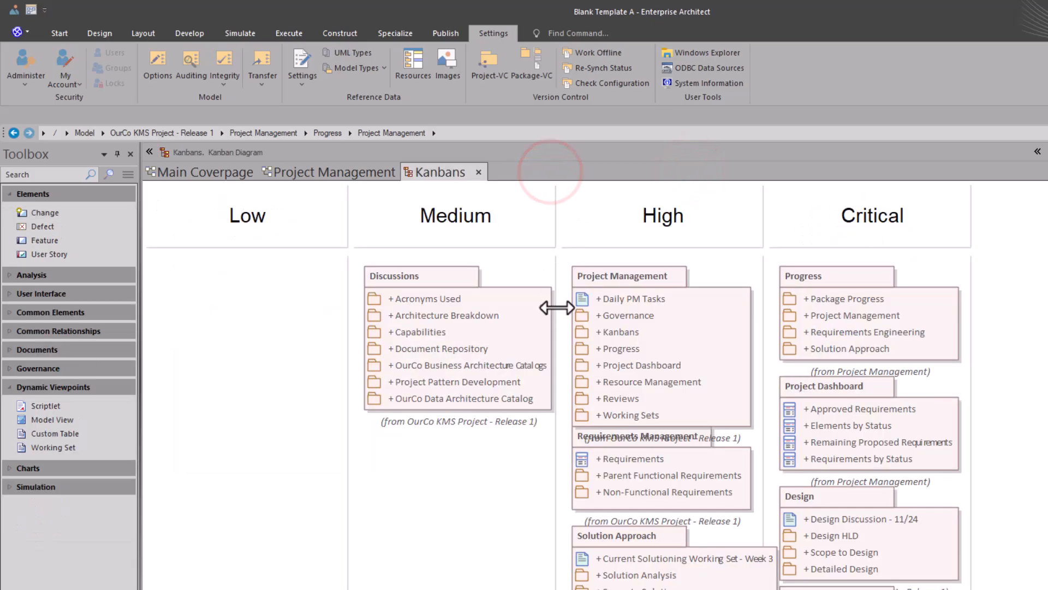
click(479, 172)
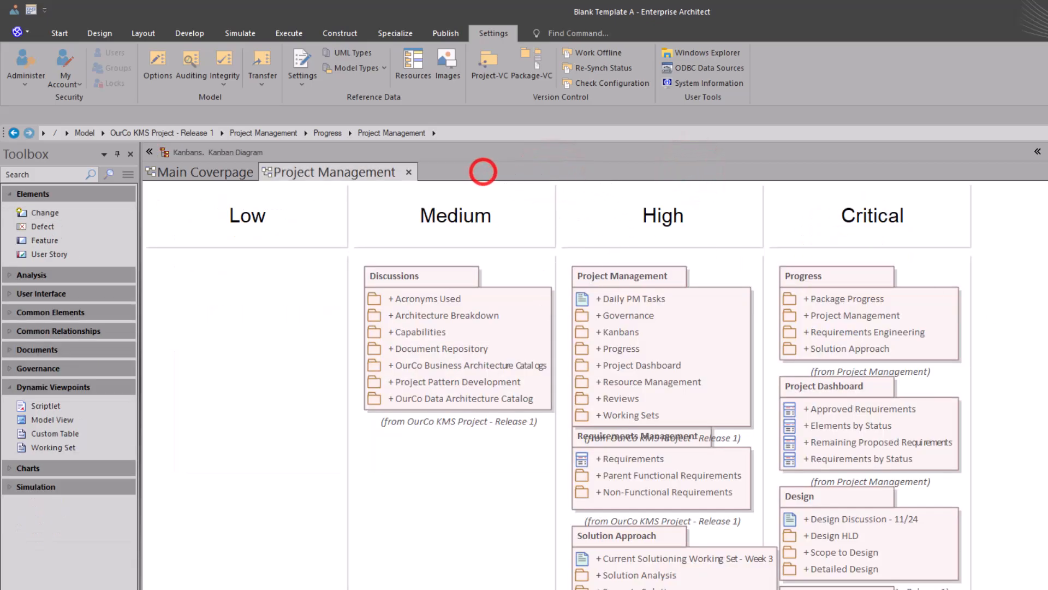
Step: Float and enlarge the Browser, collapse the Progress package, and open the Project Dashboard diagram from its package
drag(1046, 418, 430, 85)
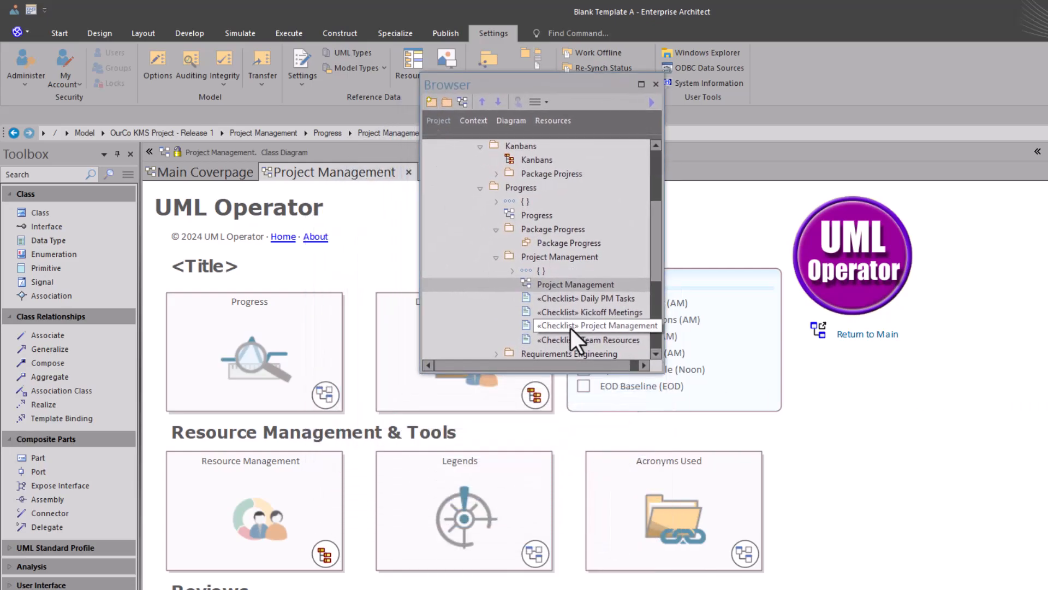
drag(664, 367, 773, 516)
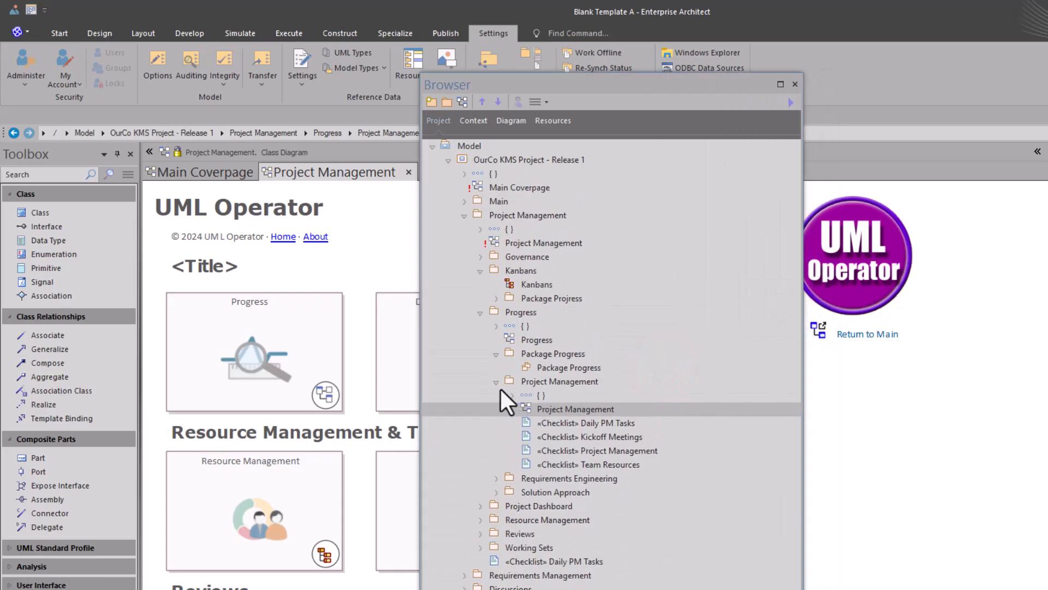
click(496, 382)
click(496, 354)
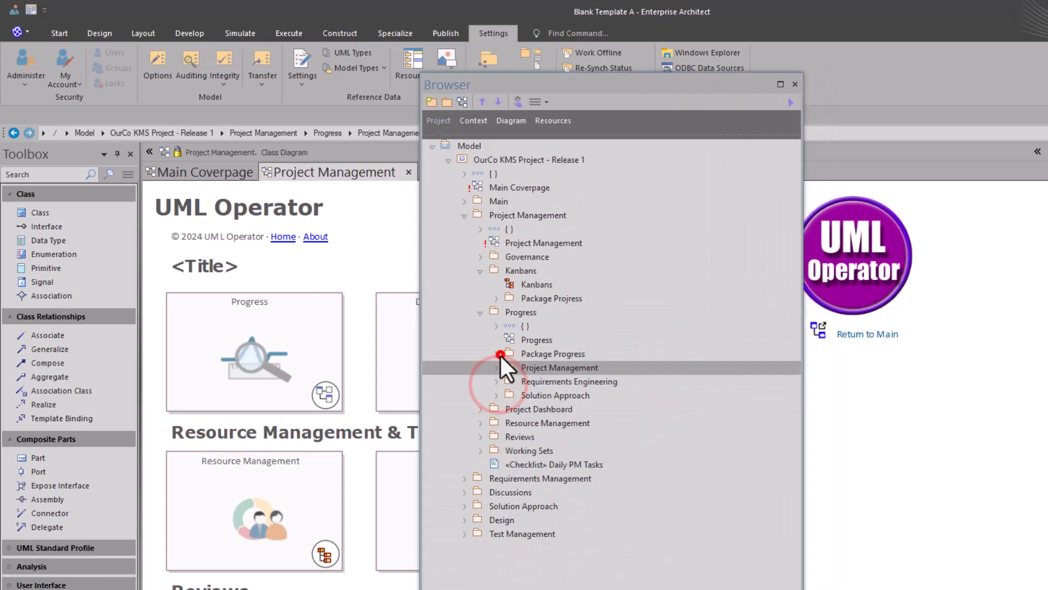
click(480, 313)
click(480, 326)
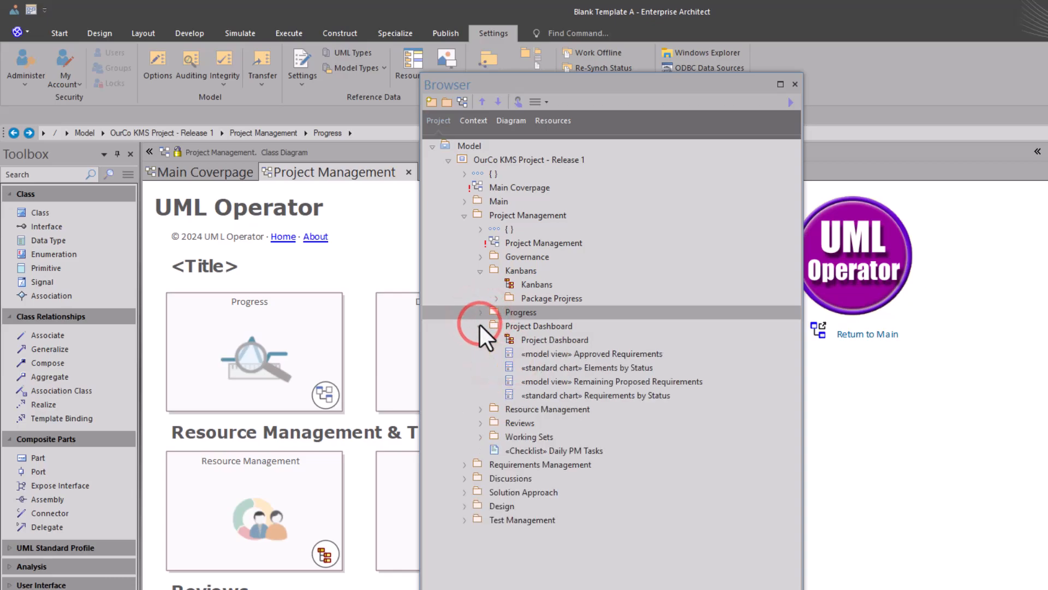
double_click(517, 338)
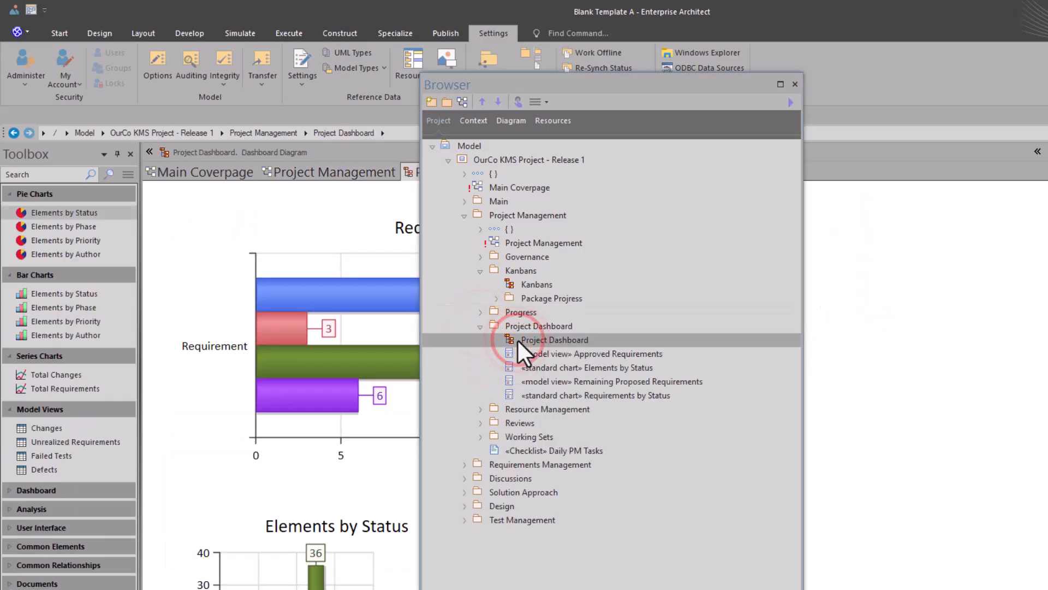
drag(706, 84, 1024, 89)
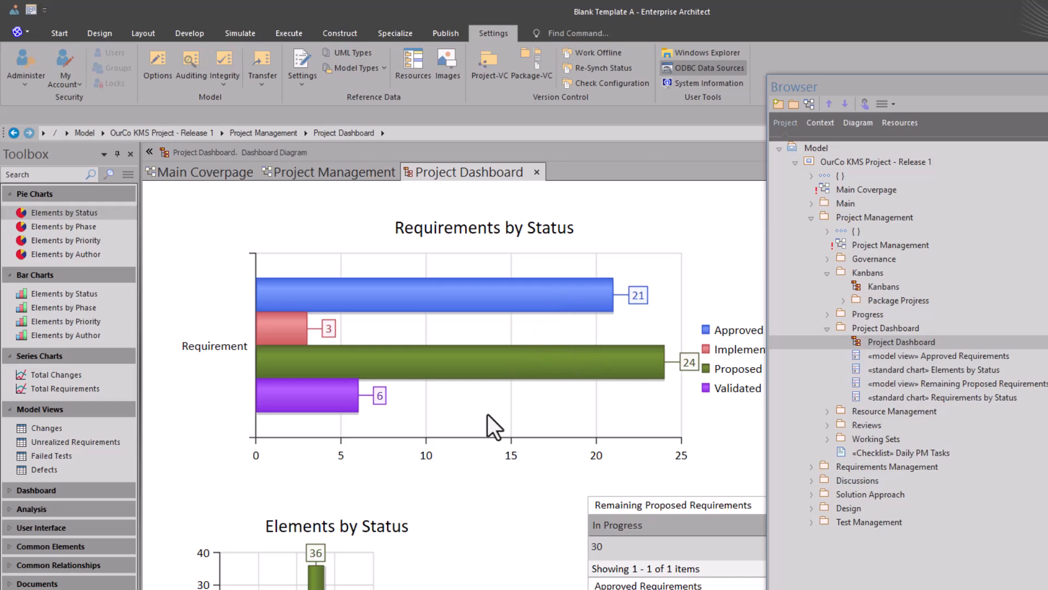
Step: Inspect the custom SQL source of the Requirements by Status chart without changing it, and review the two requirements model views
click(527, 352)
double_click(525, 353)
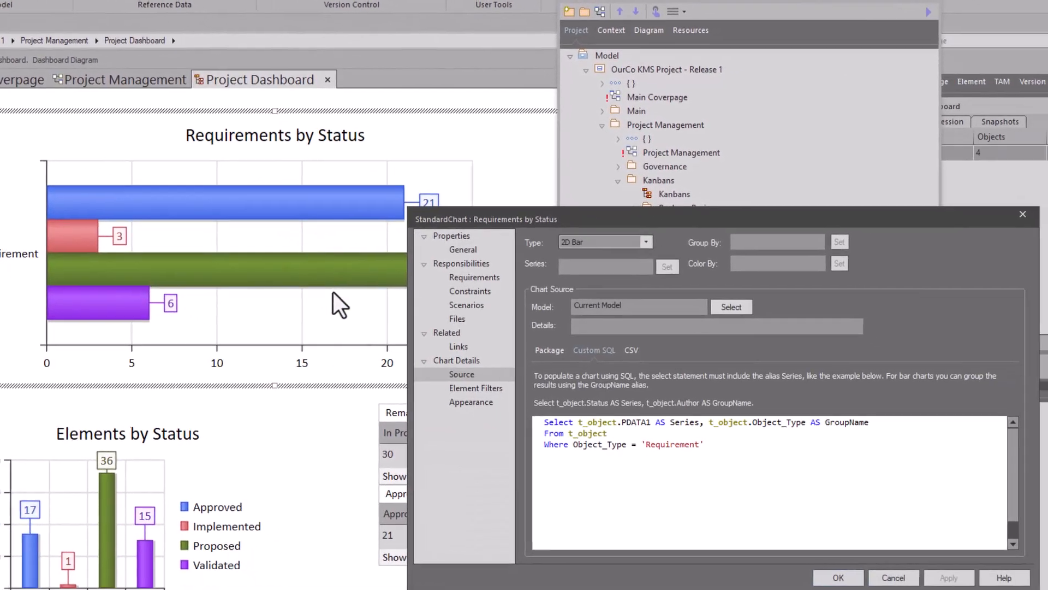
click(613, 441)
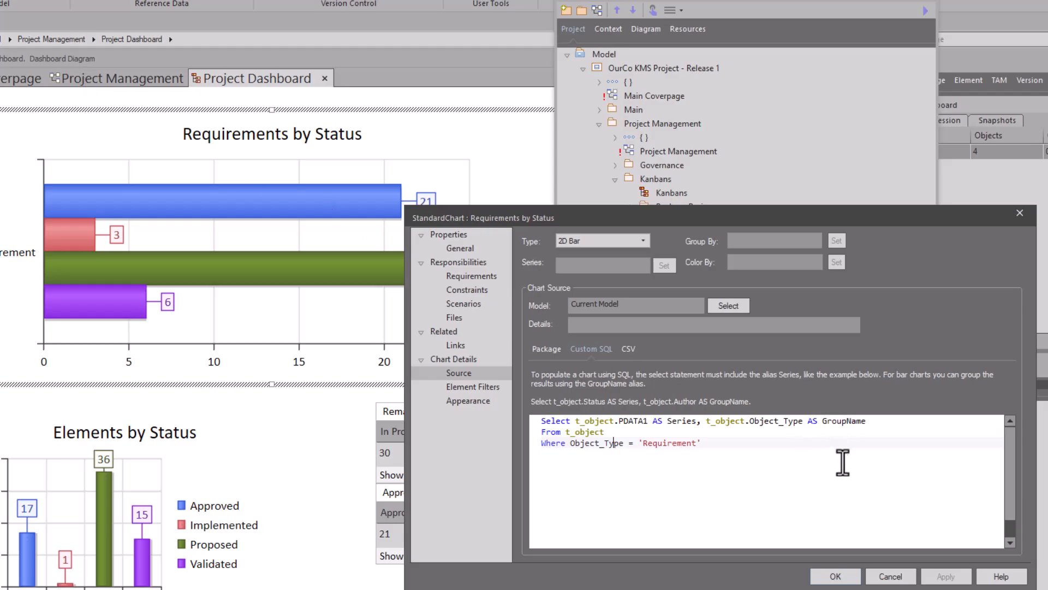
click(905, 576)
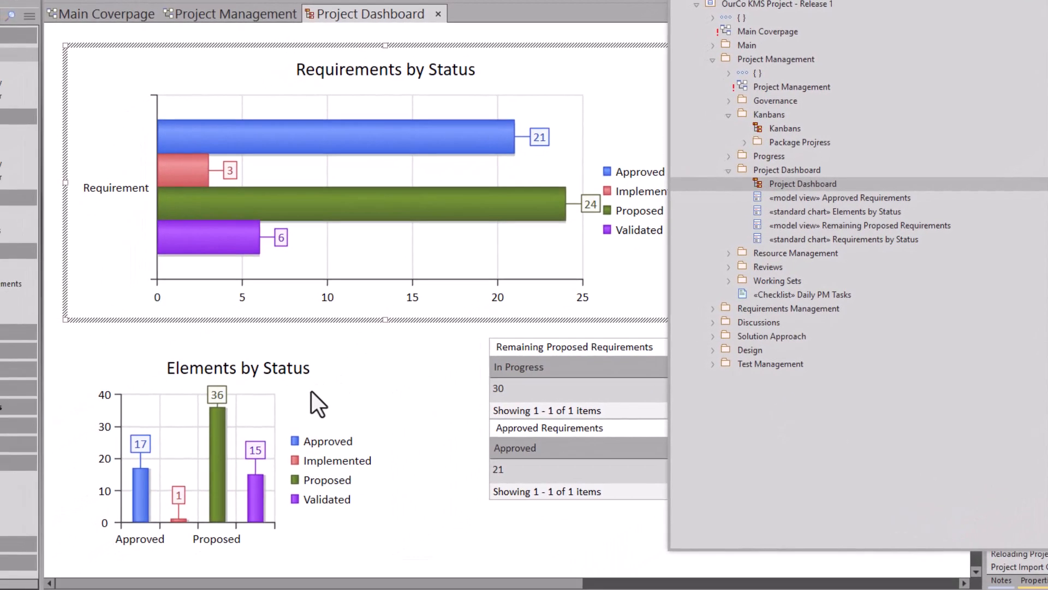
click(551, 386)
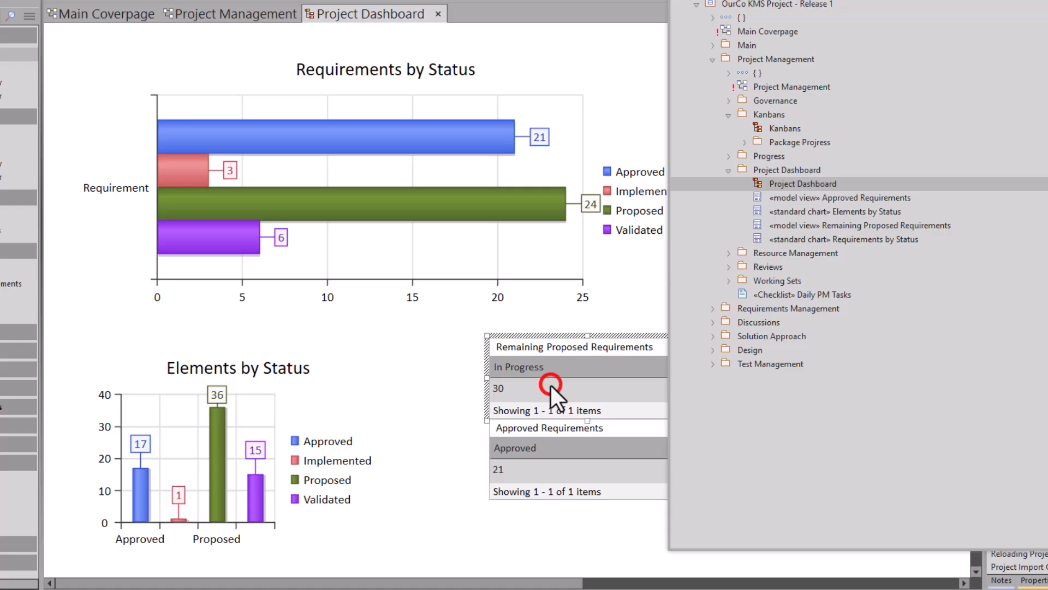
click(549, 444)
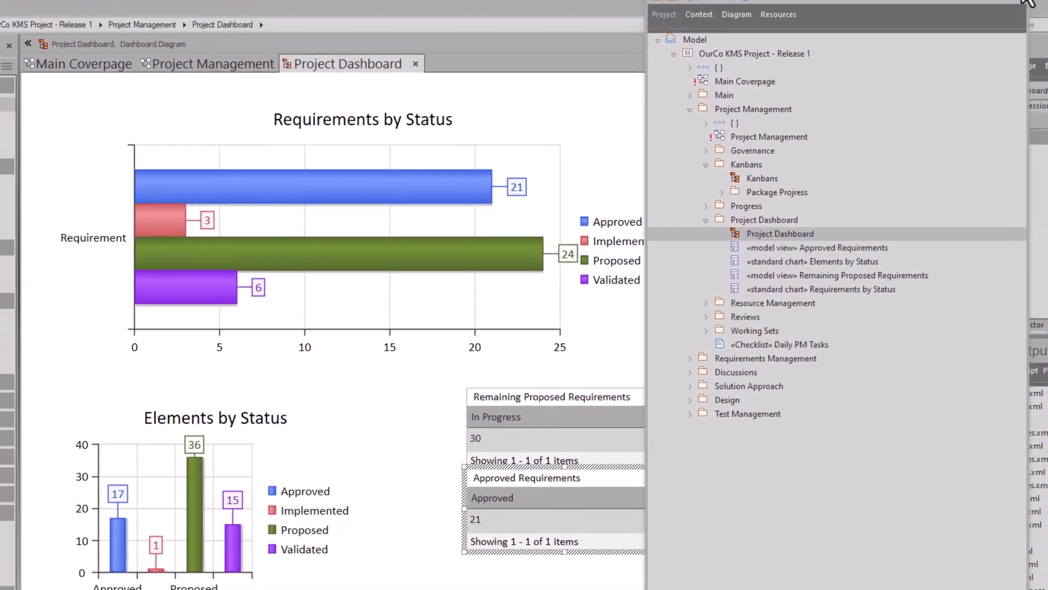
Step: Collapse the Project Management package and expand Requirements Management down to the contents of the Business and Functional Requirements packages
drag(961, 5, 755, 15)
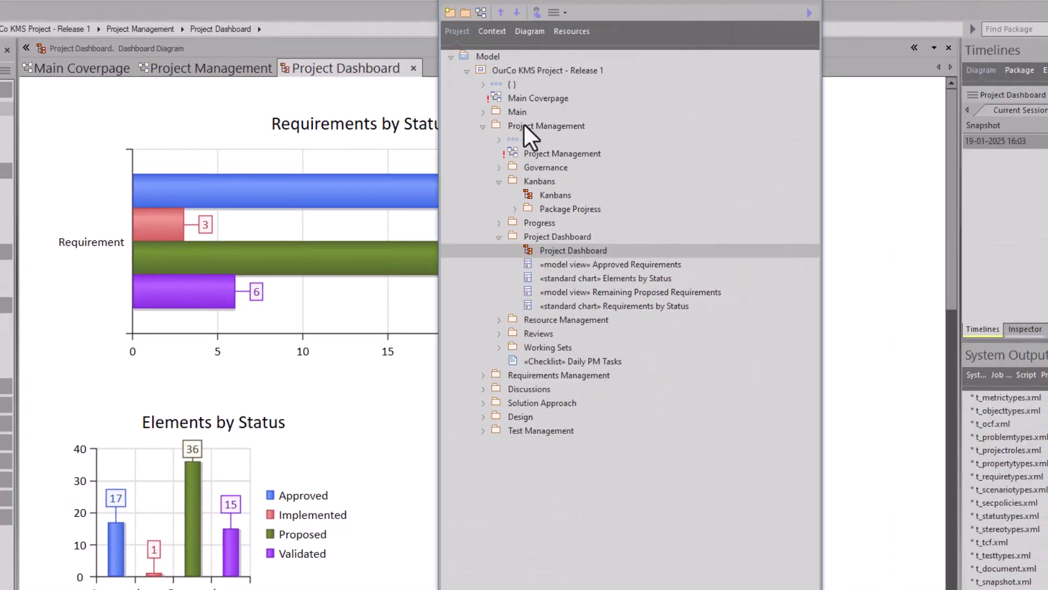
click(482, 127)
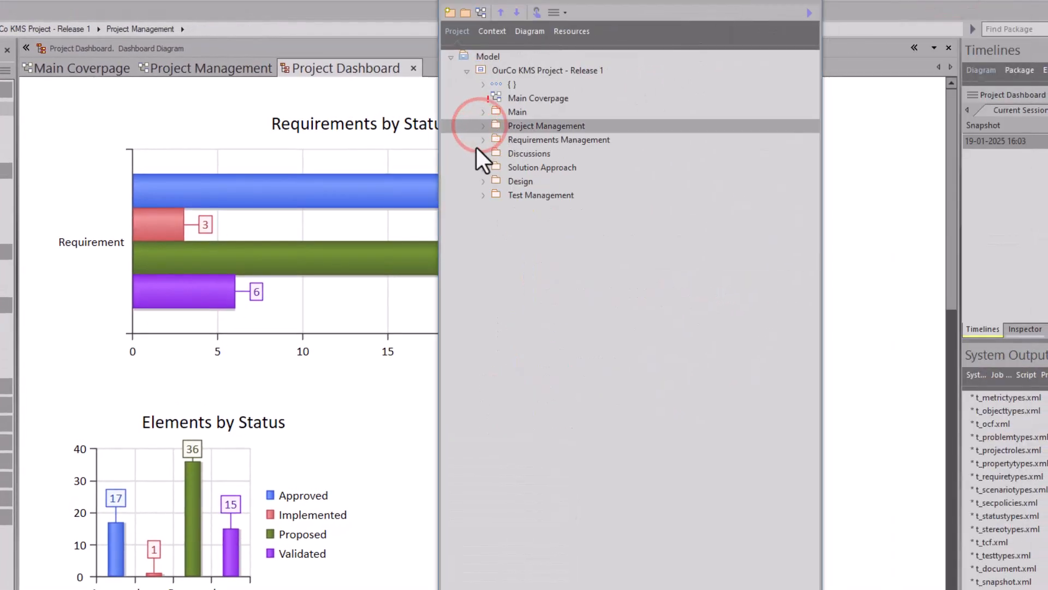
click(485, 142)
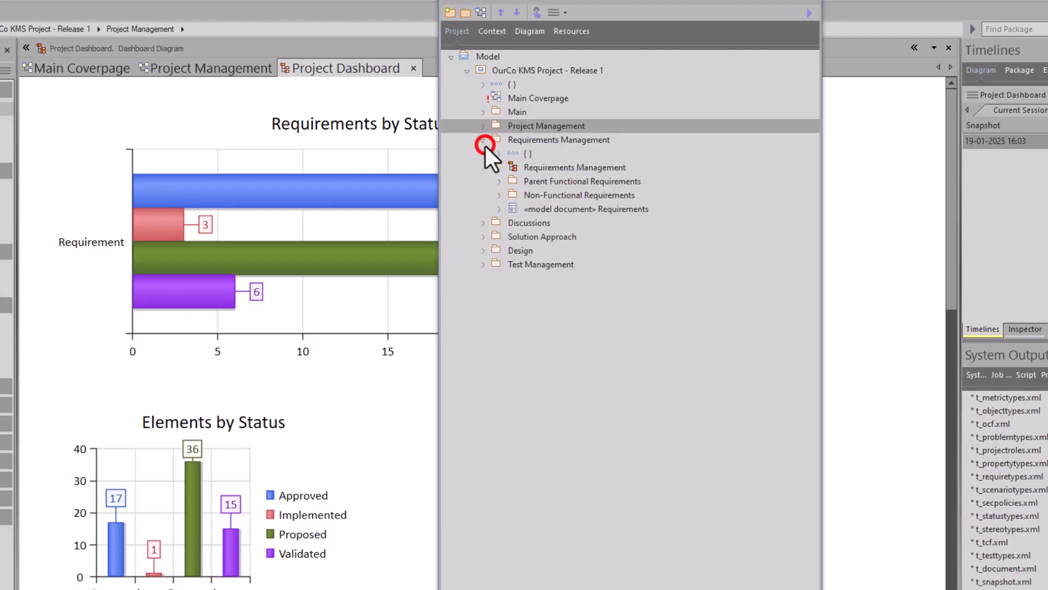
click(500, 182)
click(499, 250)
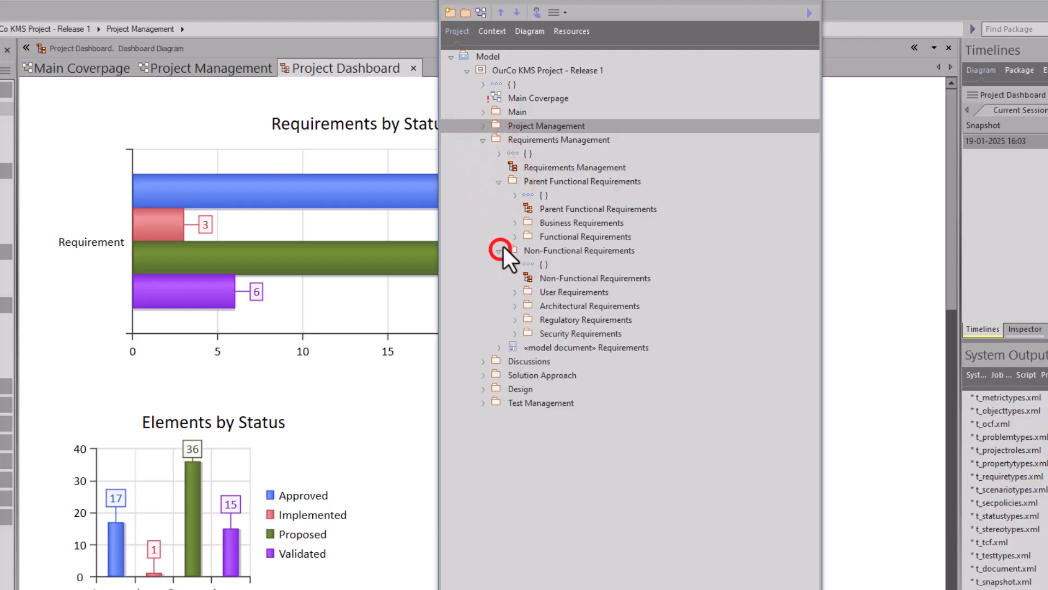
click(517, 224)
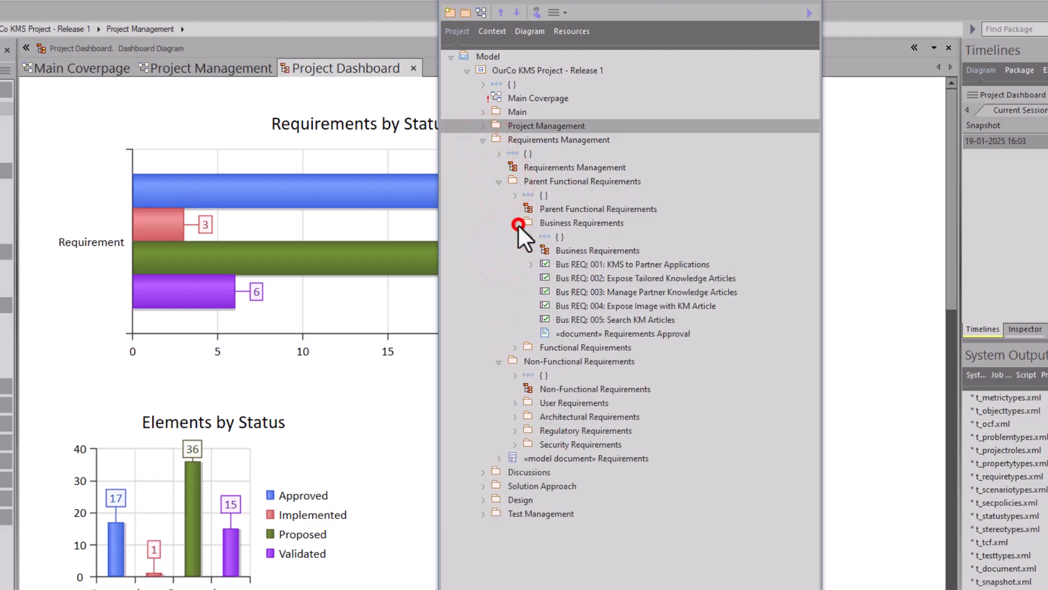
click(515, 347)
scroll(513, 344, down, 6)
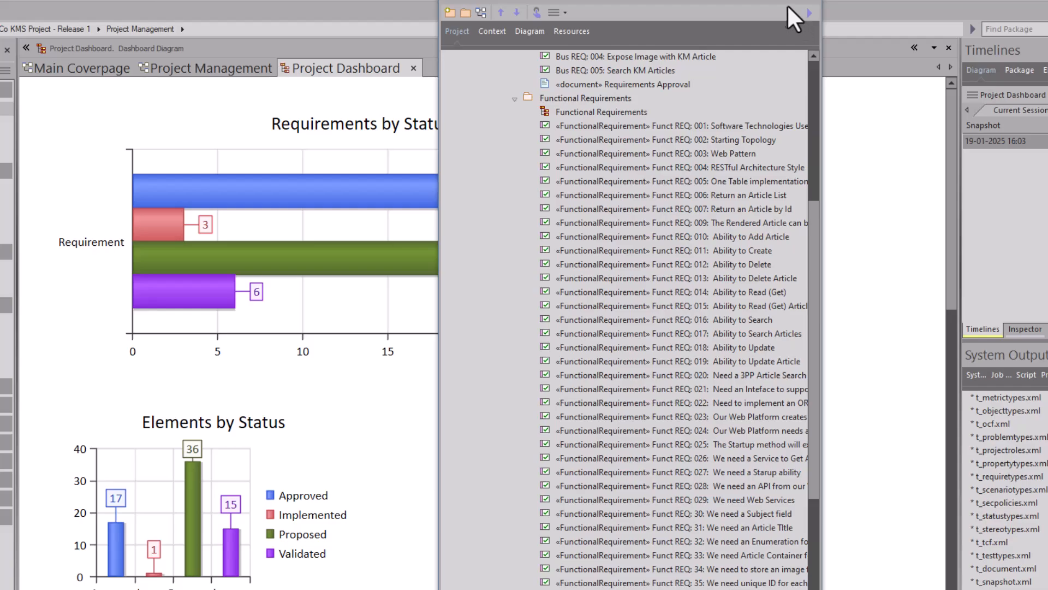
Step: Collapse the Business, Functional, User, Architectural, Regulatory and Security Requirements packages in the Browser
drag(703, 6, 894, 0)
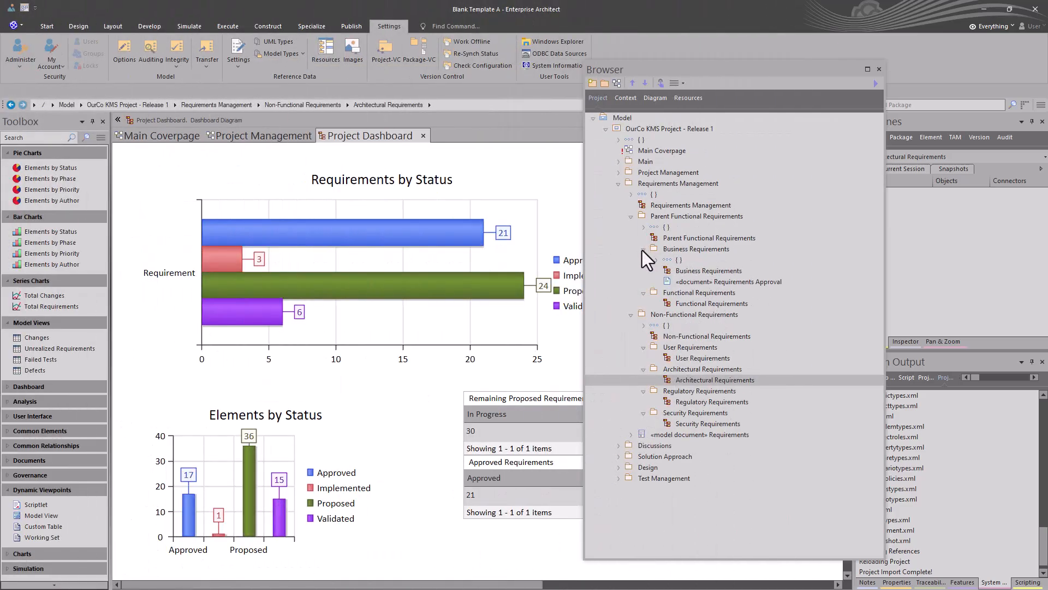
click(643, 250)
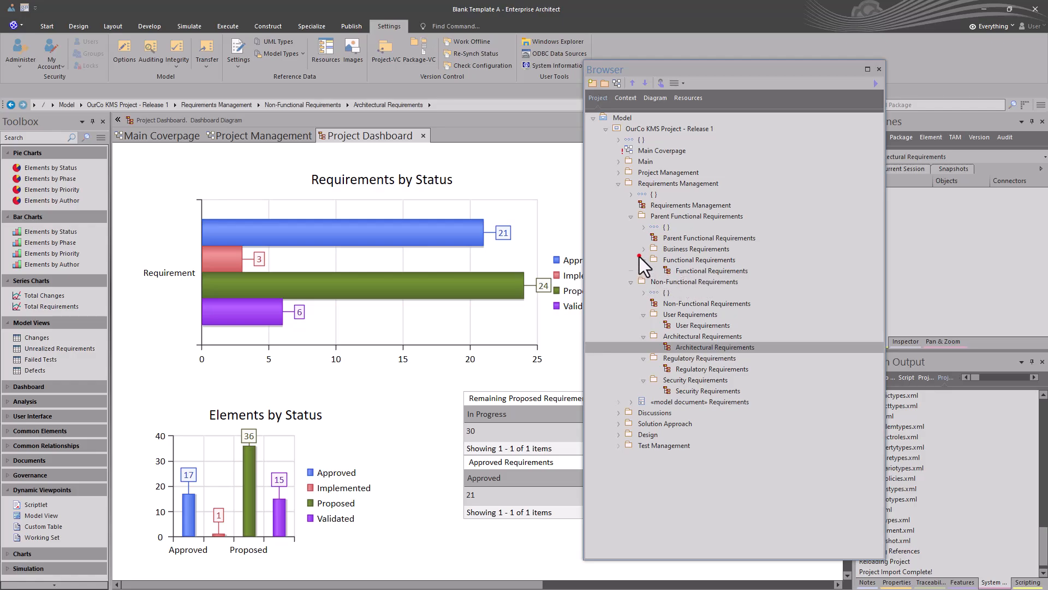
click(642, 259)
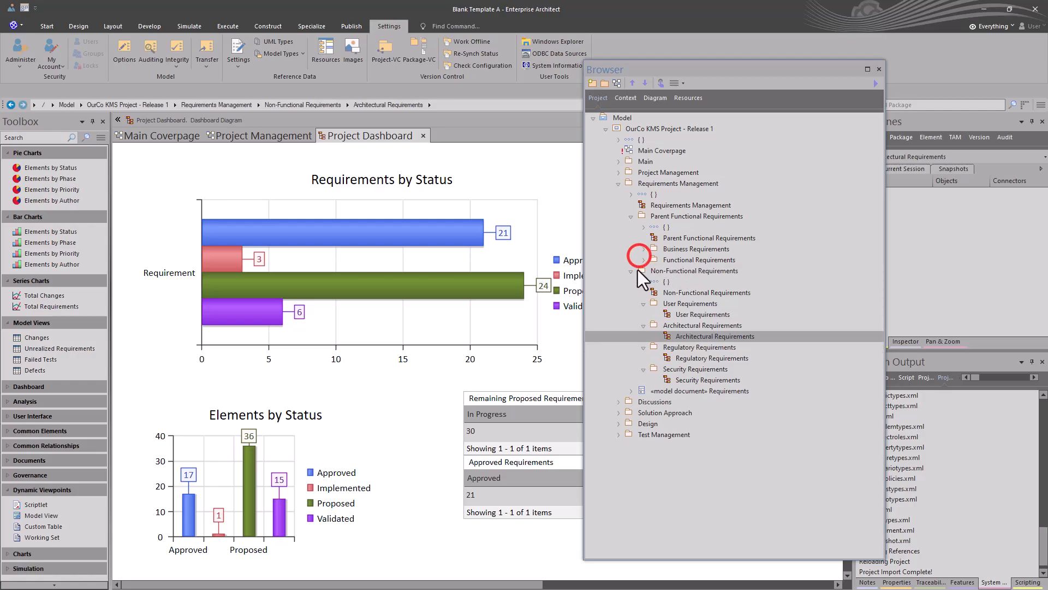
click(647, 305)
click(640, 319)
click(643, 326)
click(642, 336)
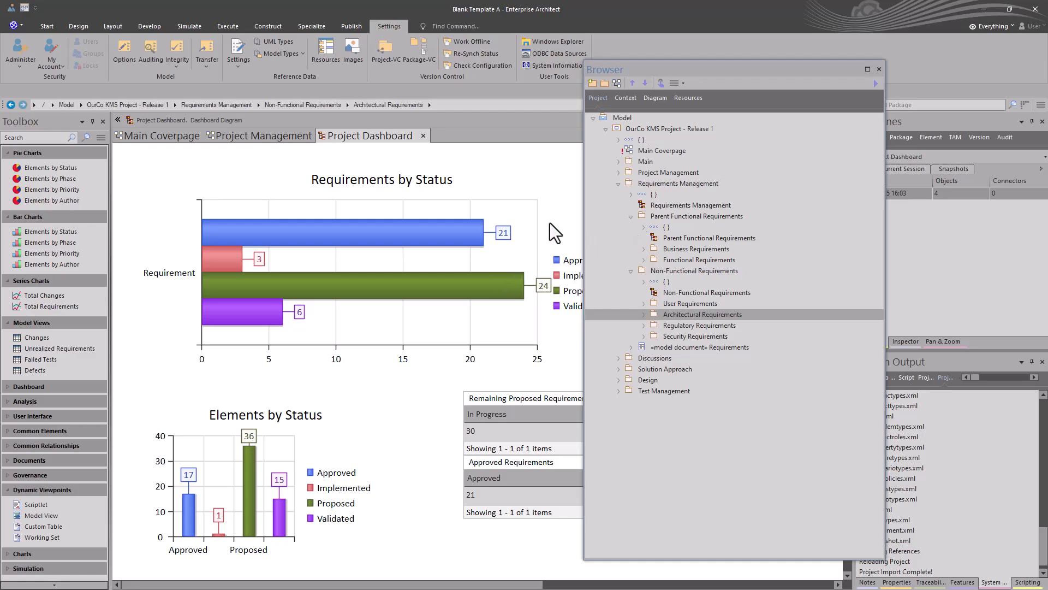
Step: Move the Browser clear of the dashboard and reload the Project Dashboard diagram
drag(726, 67, 846, 68)
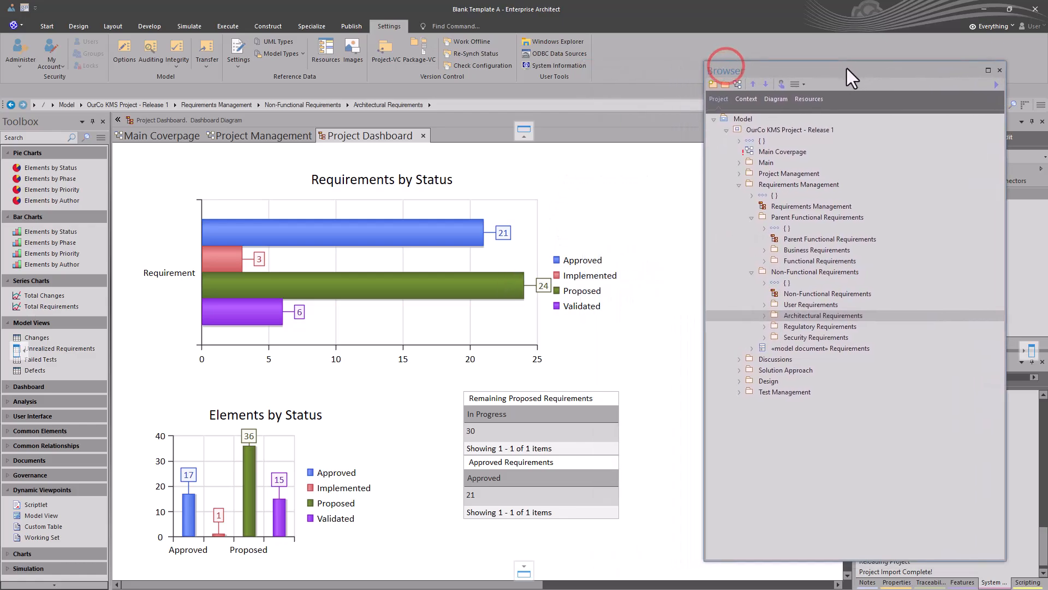
right_click(127, 221)
mouse_move(132, 235)
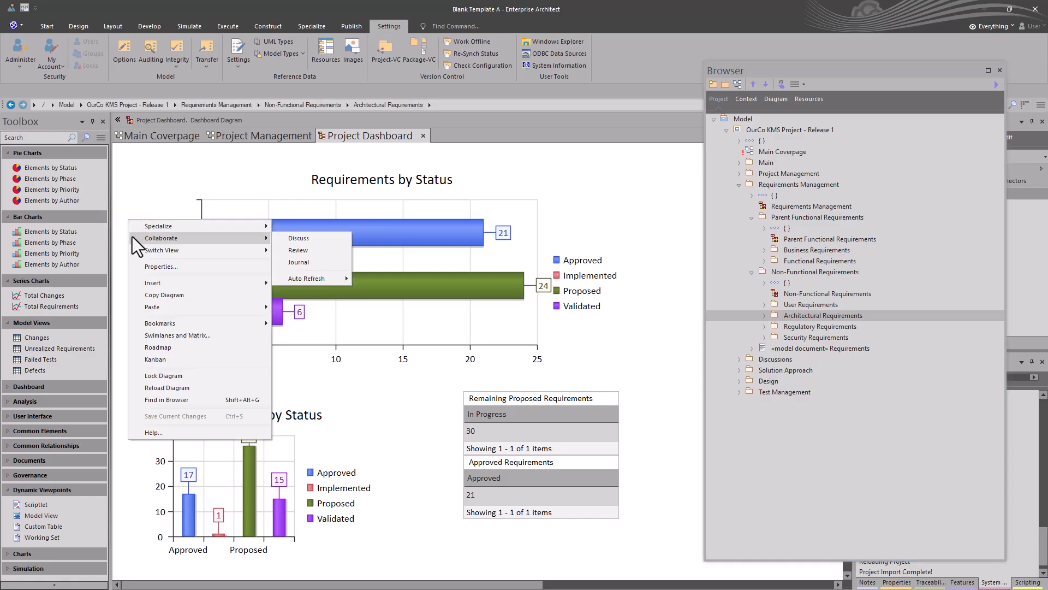
click(185, 394)
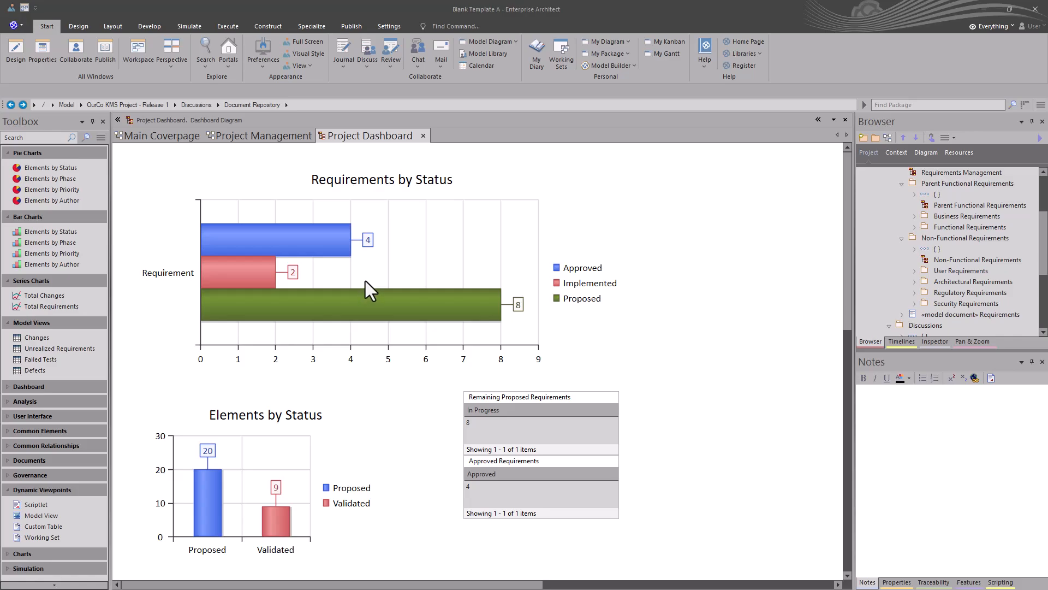
Step: Open the project search and select the t_objects query from the My Searches category
click(203, 66)
click(211, 88)
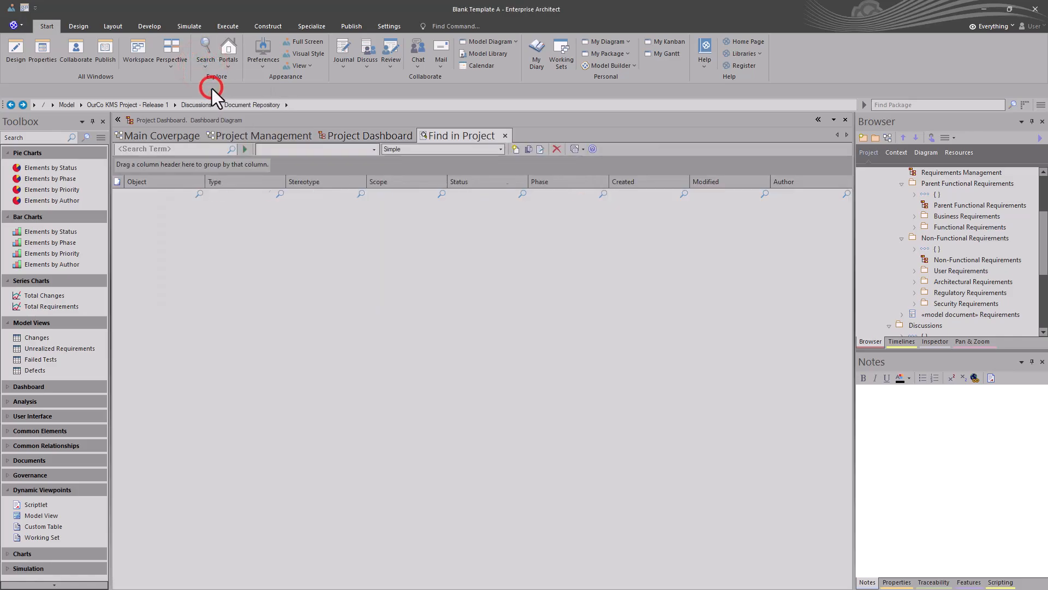
click(373, 150)
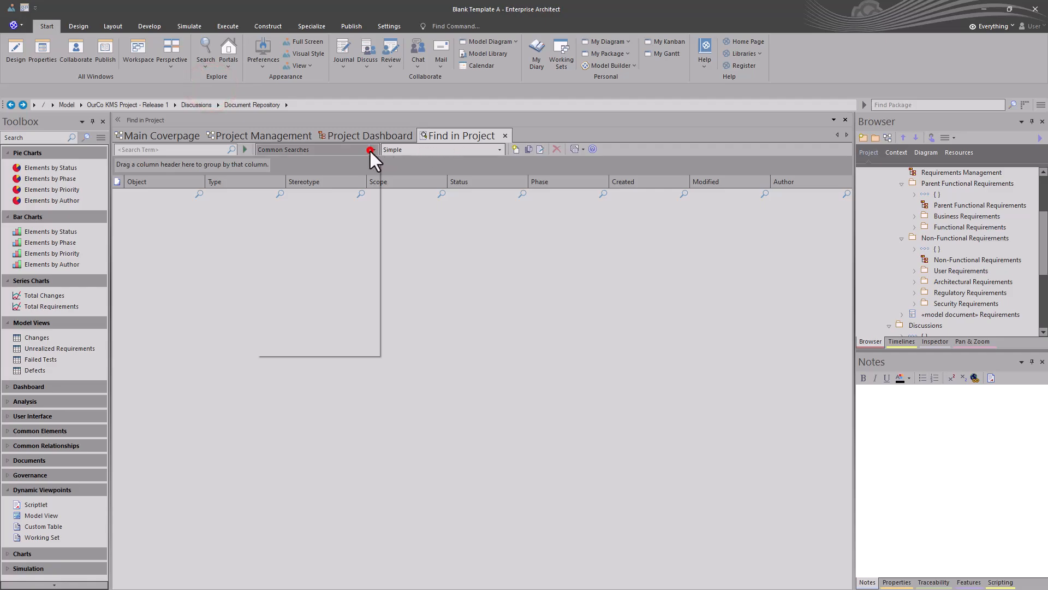
click(265, 307)
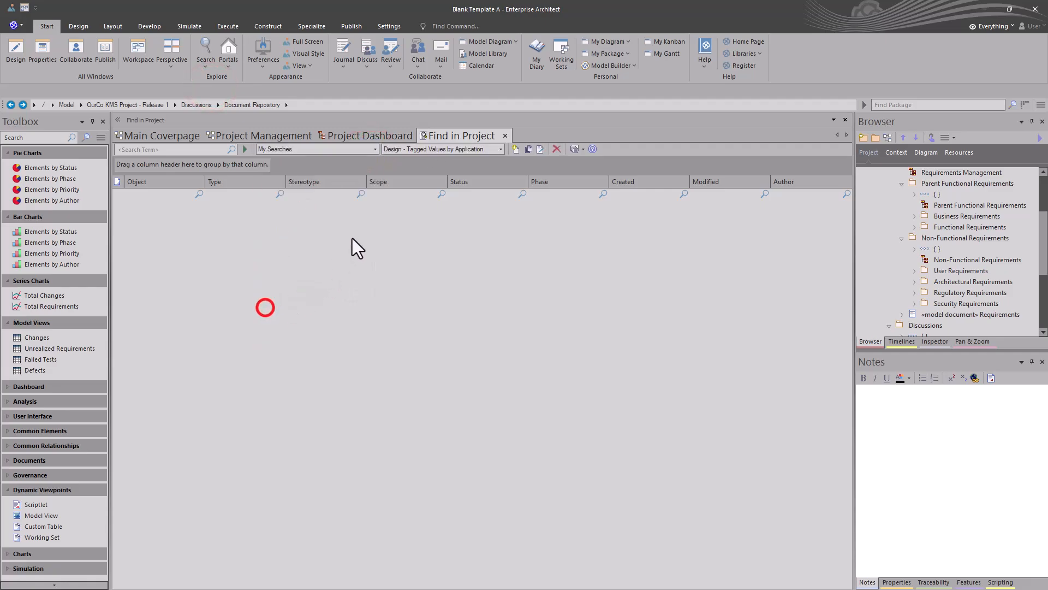
click(501, 149)
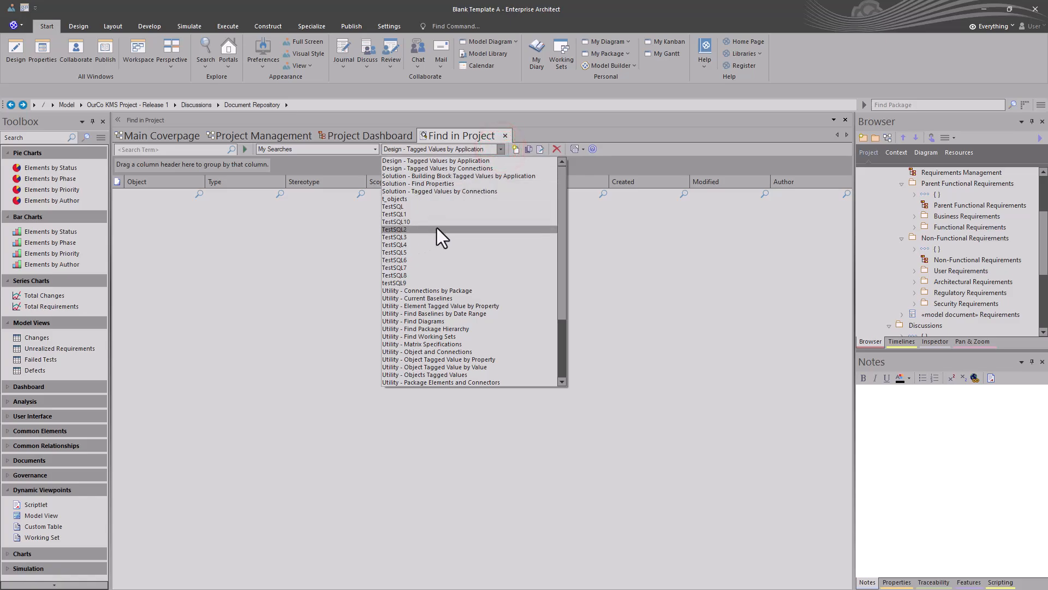
click(414, 199)
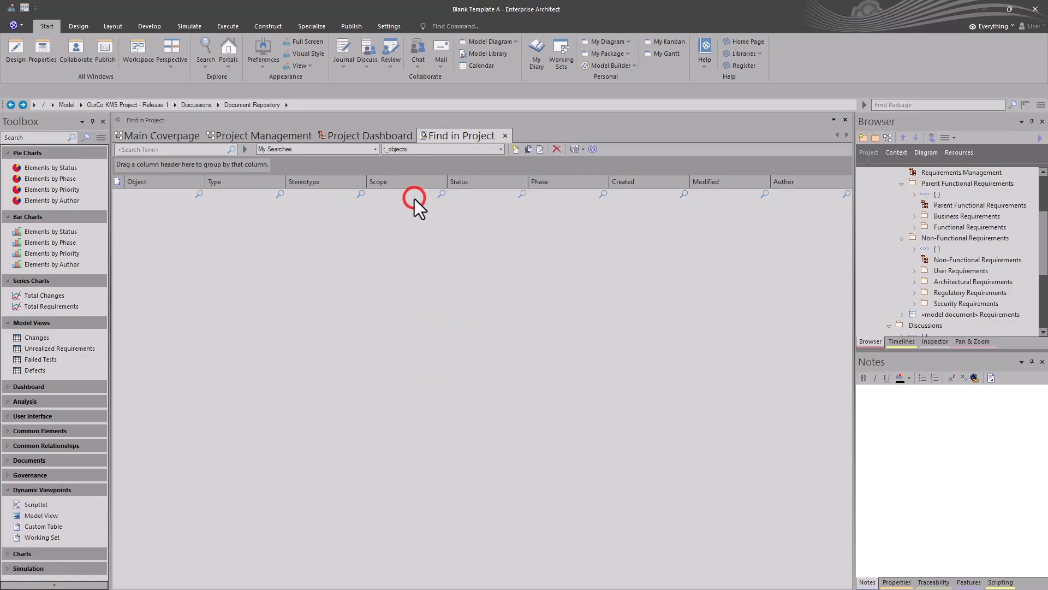
Step: Show the SQL behind the t_objects search, run the query unchanged and look through its results
click(538, 149)
click(184, 212)
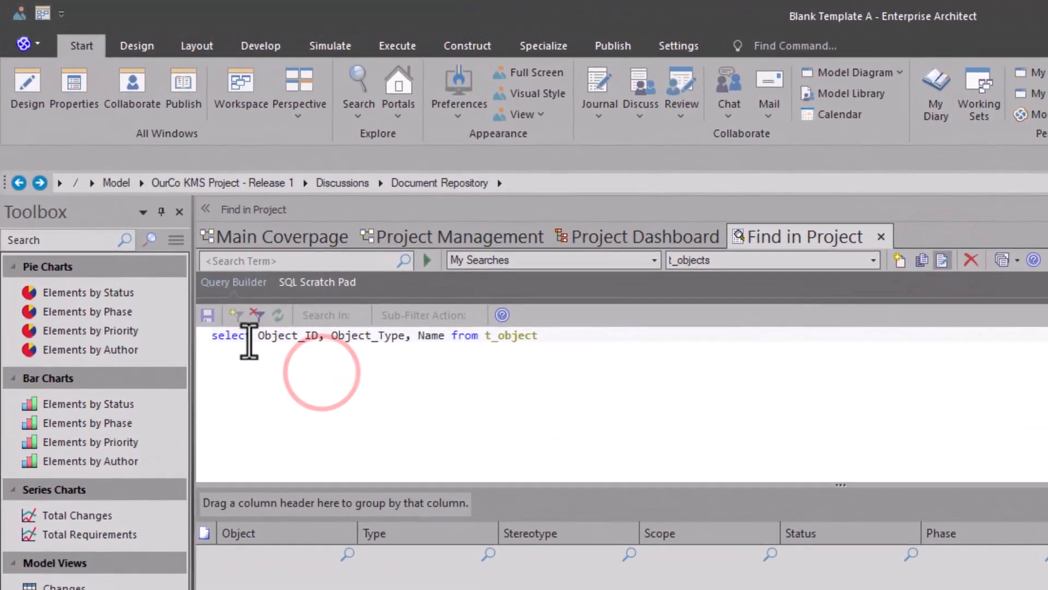
click(261, 335)
drag(282, 339, 378, 339)
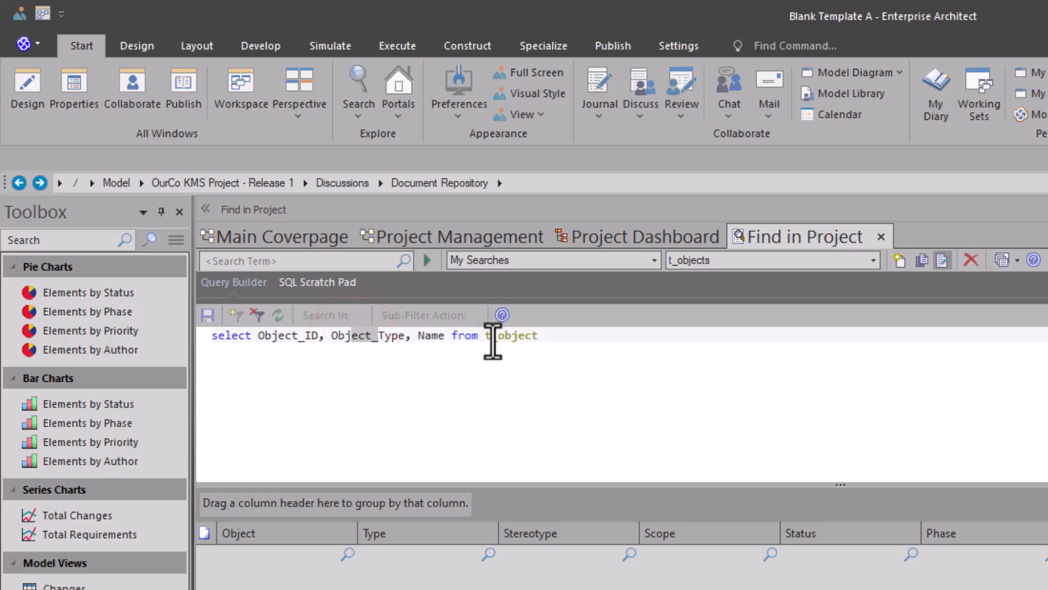
click(427, 260)
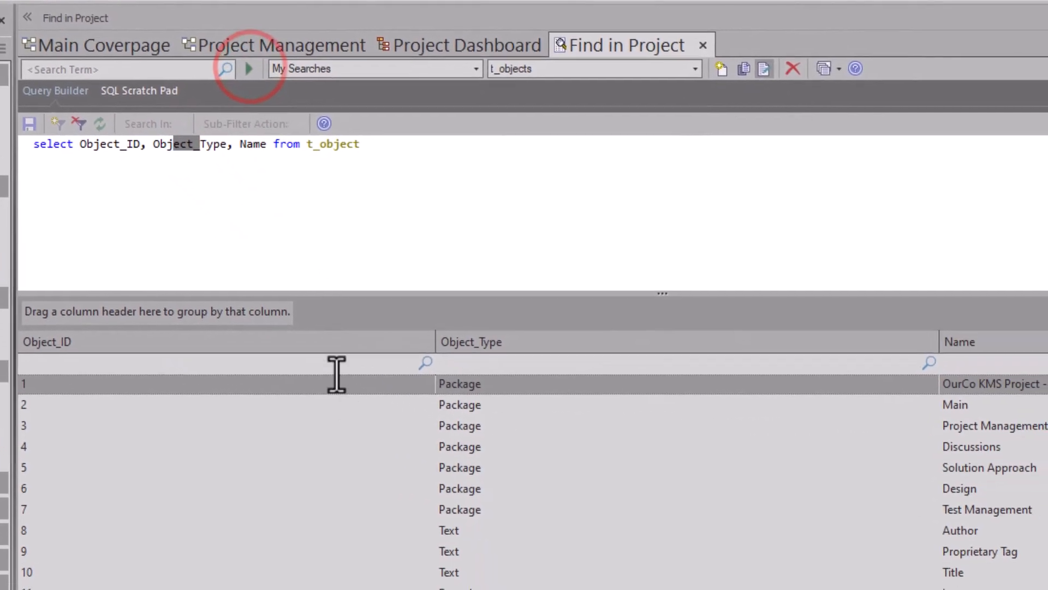
scroll(393, 453, down, 4)
scroll(393, 444, up, 4)
Step: Filter the results by Object_Type "requirement" and locate the Solution - Find Properties requirement in the Browser
click(451, 352)
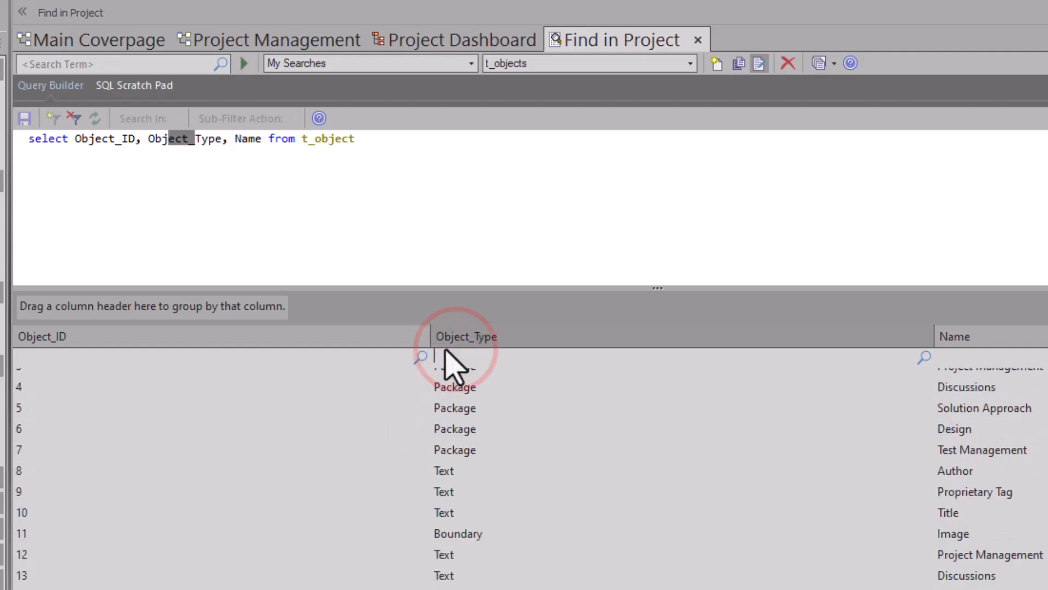
text(requirement)
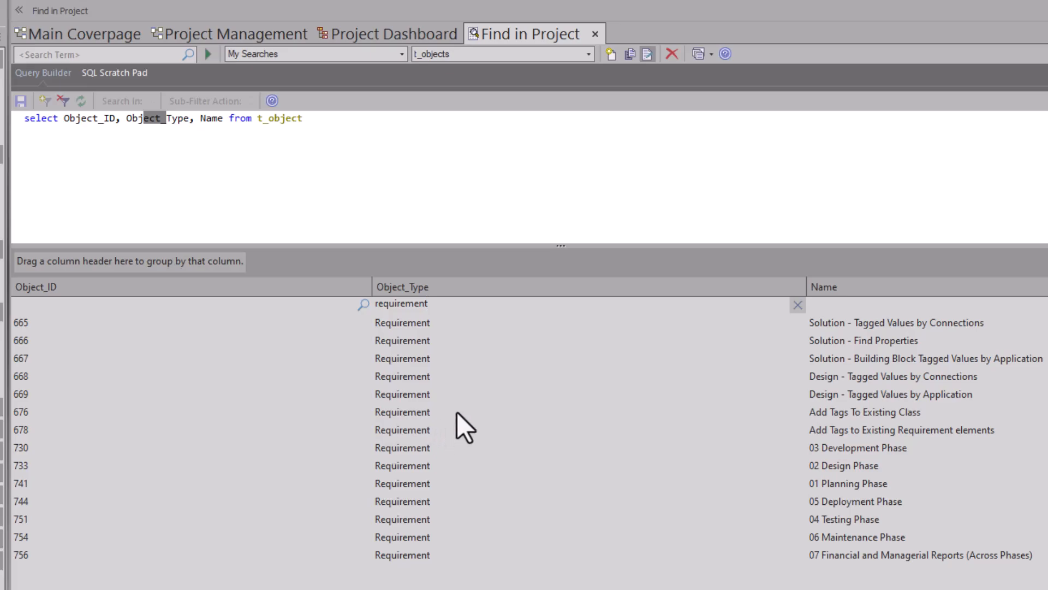
click(395, 340)
right_click(395, 340)
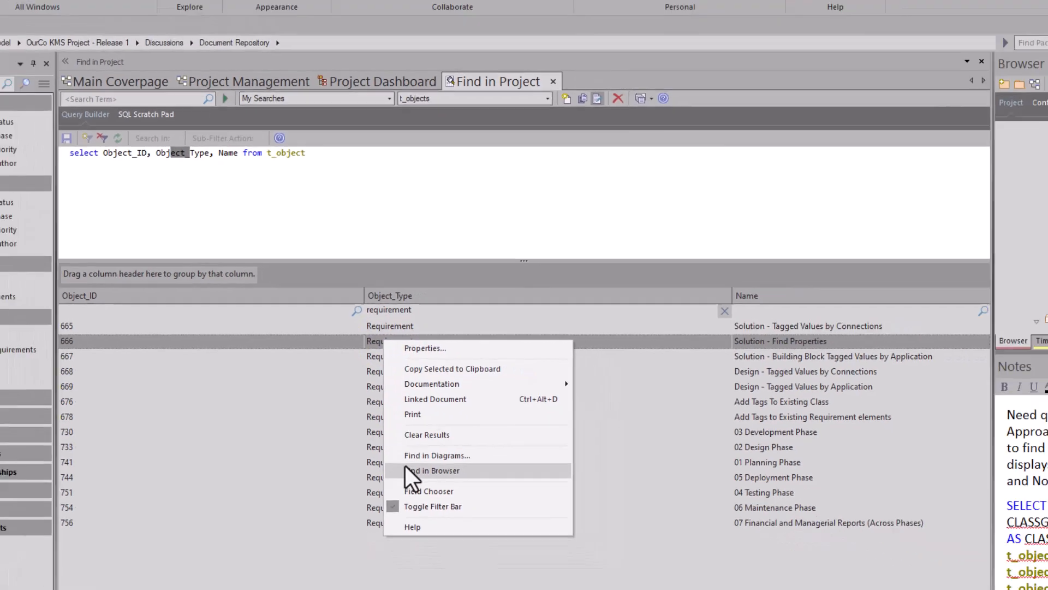
click(406, 469)
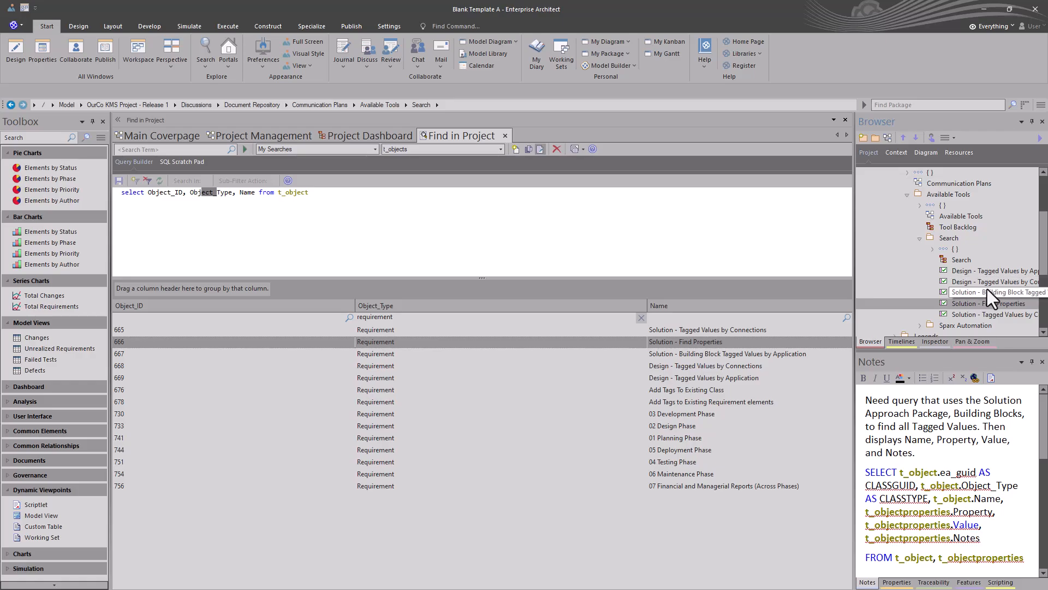
Step: Compare the Project Dashboard charts with the filtered search results and highlight the t_object table name in the query
click(397, 136)
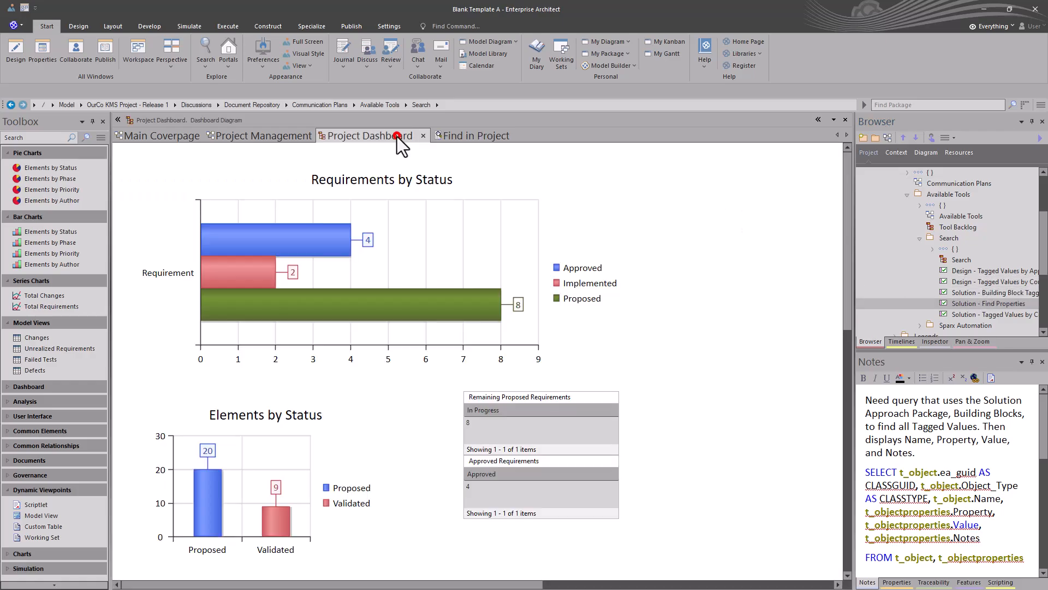
click(474, 134)
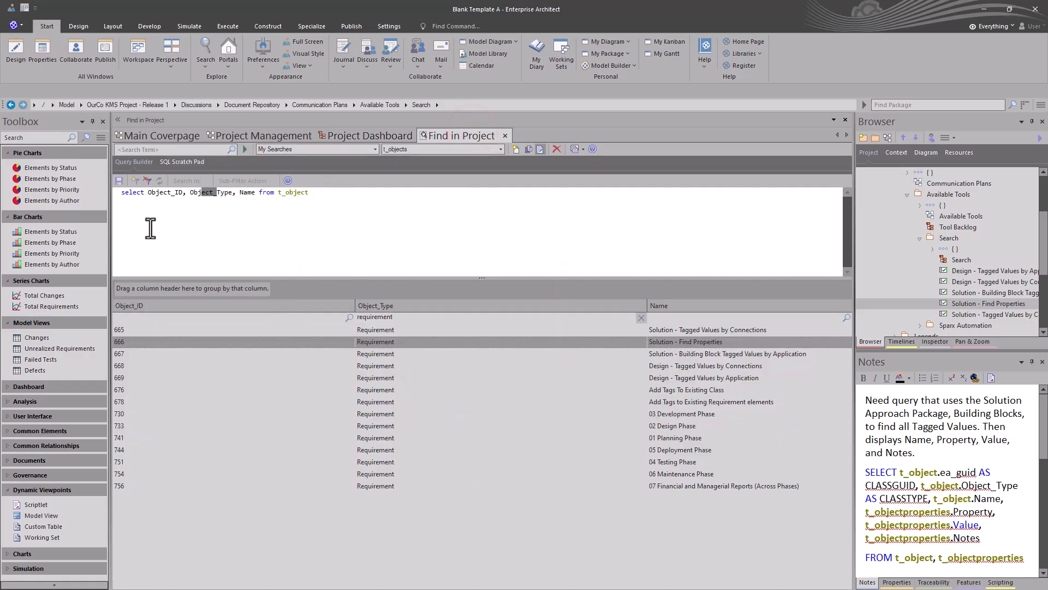
double_click(280, 194)
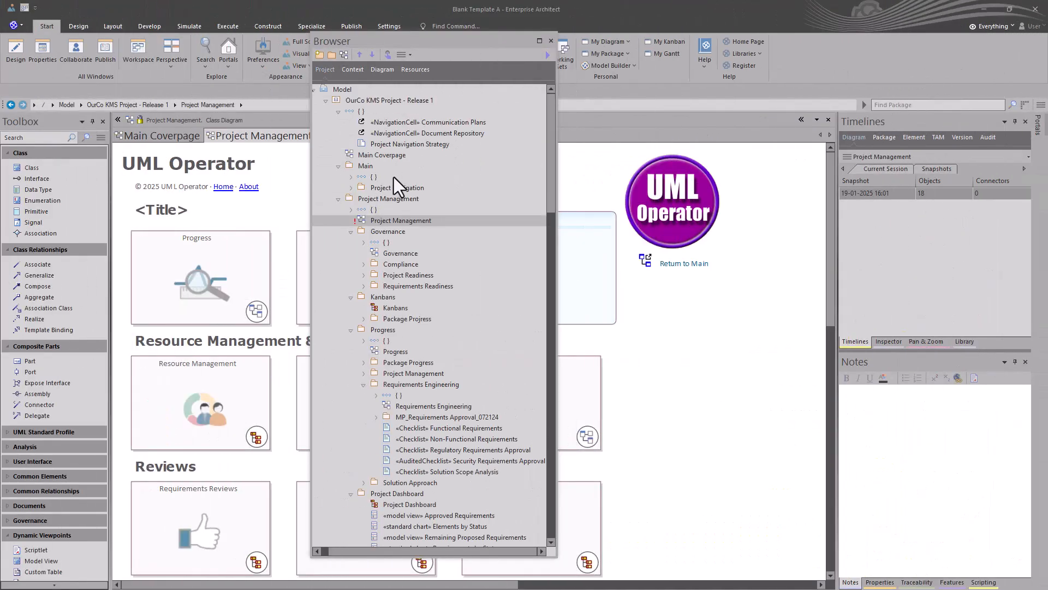
Step: Expand the entire branch of the Model root node in the Browser
scroll(397, 177, down, 11)
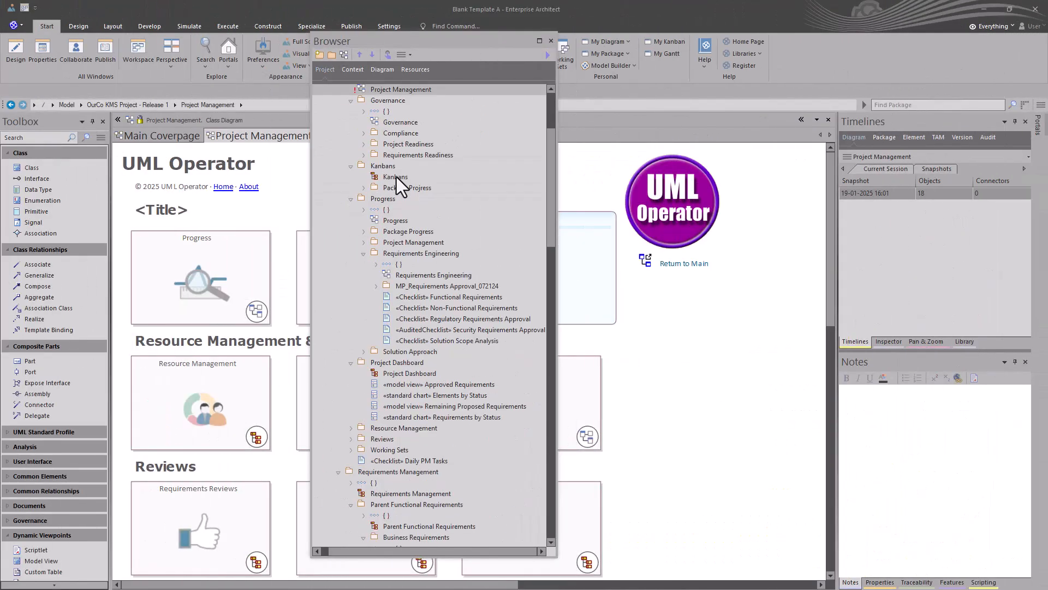
scroll(385, 283, down, 8)
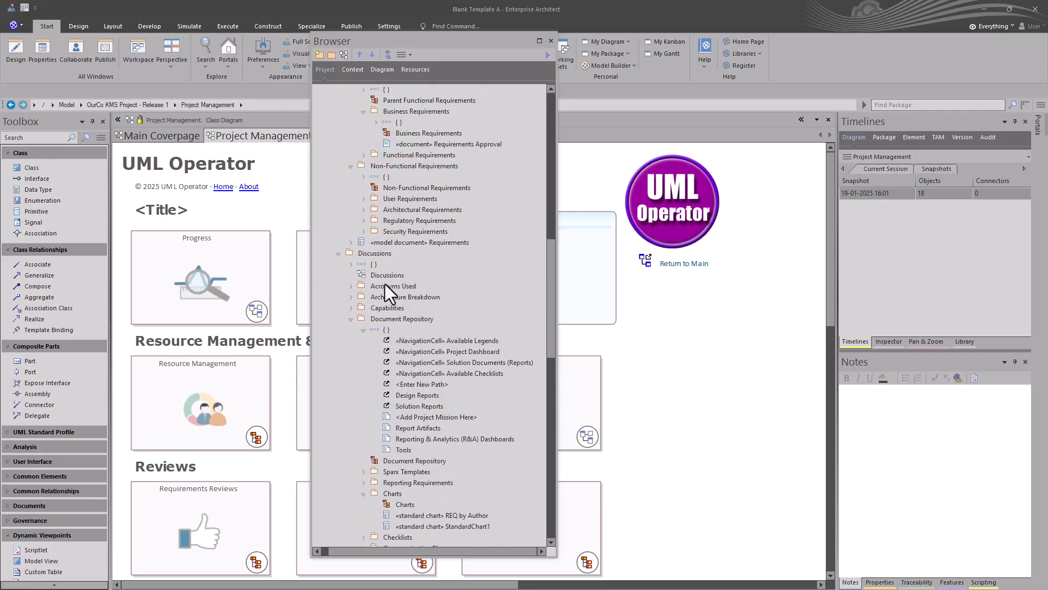
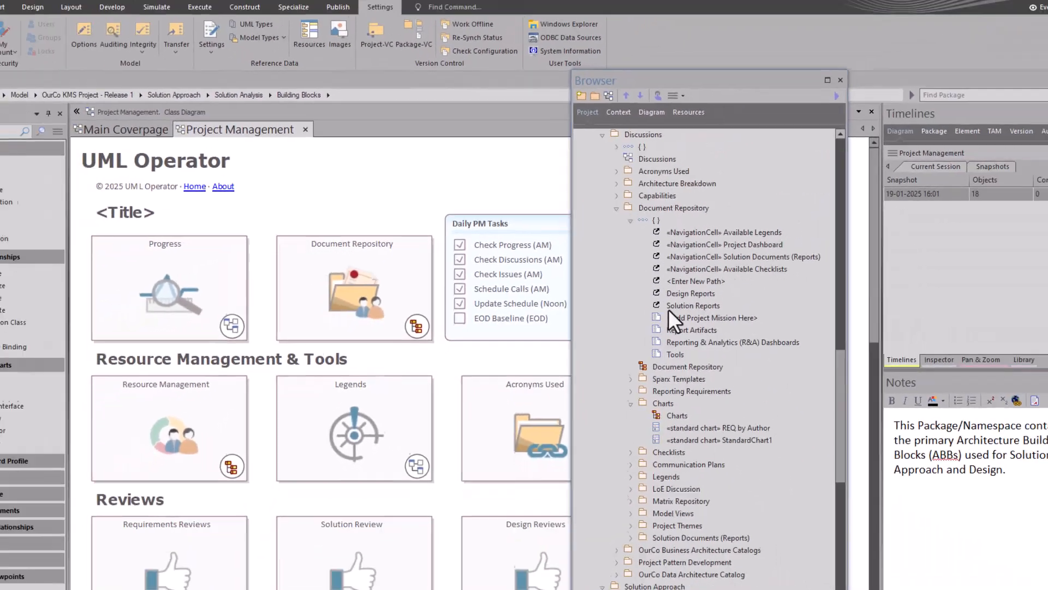
scroll(647, 297, up, 9)
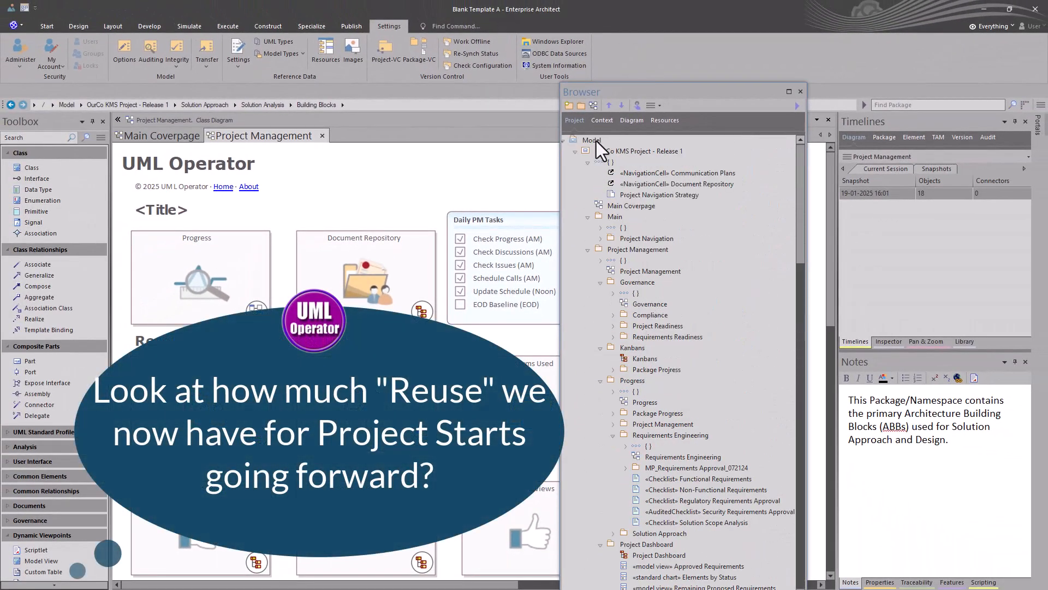
right_click(596, 141)
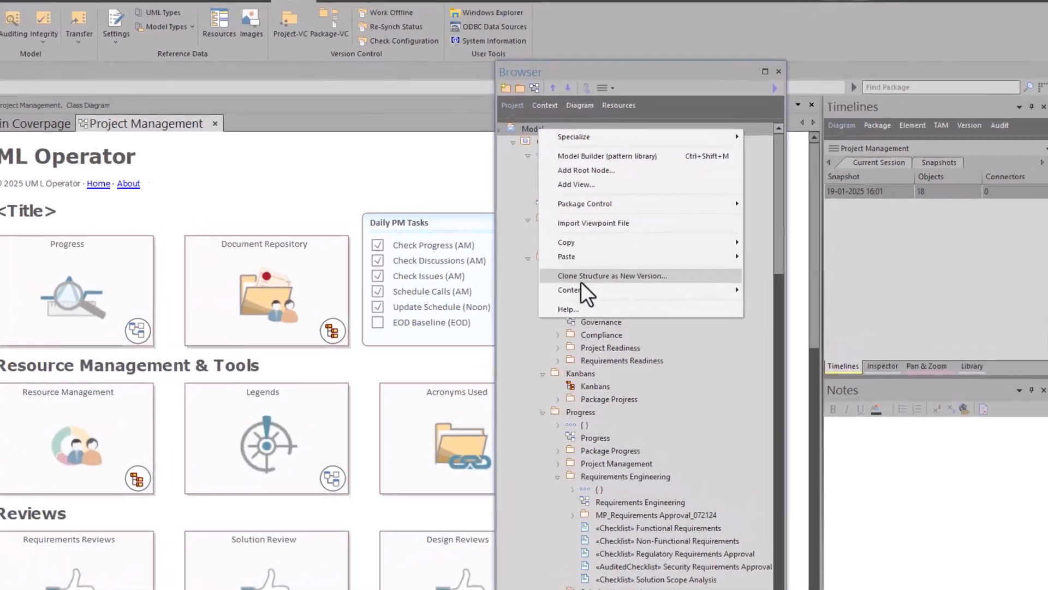
click(626, 277)
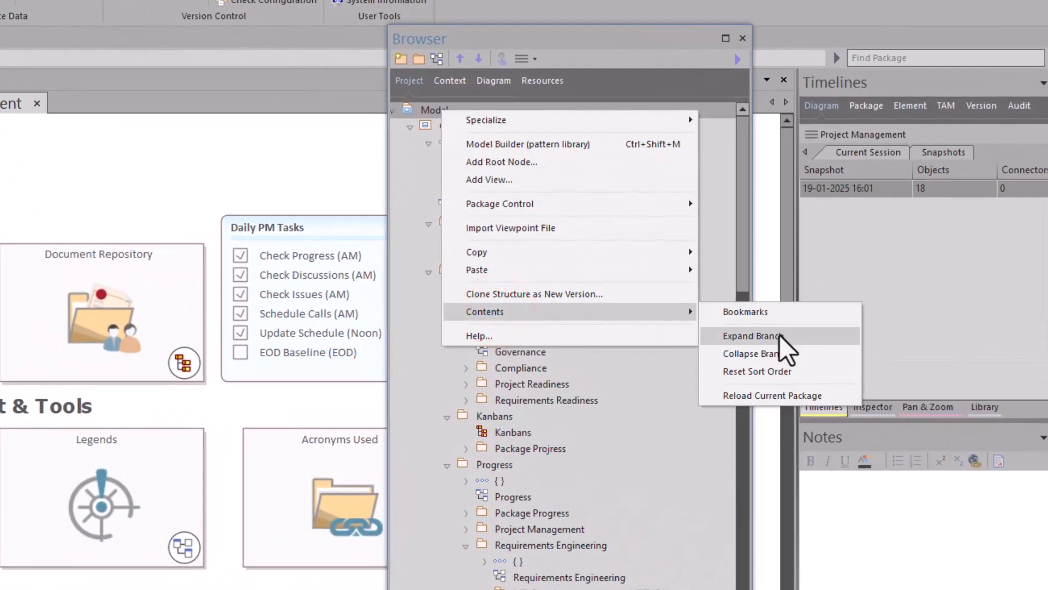
click(778, 334)
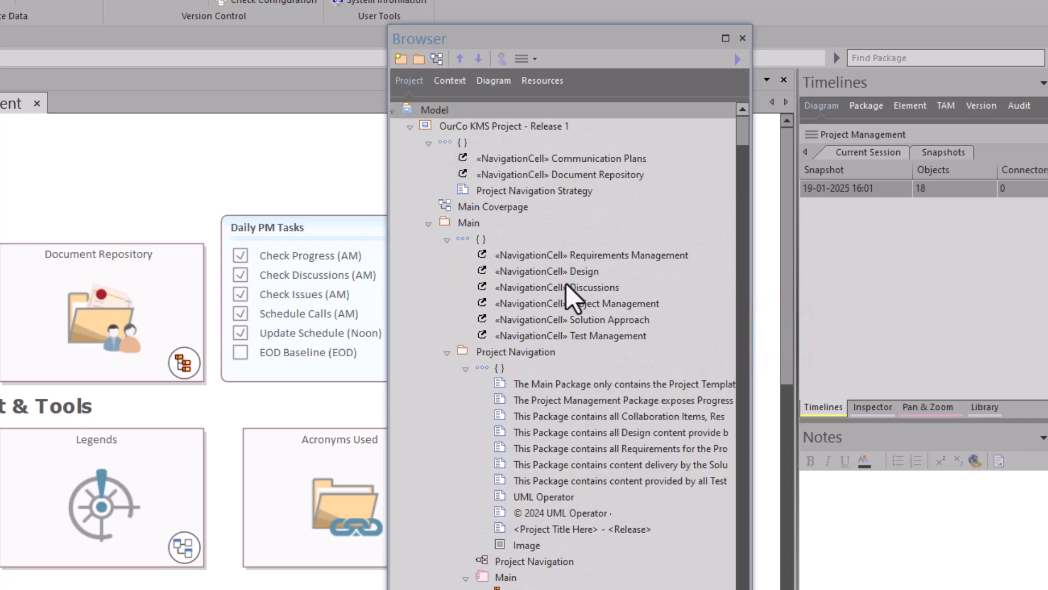
Step: Review the expanded model tree from the Main package down to Communication Plans and its Available Tools
scroll(566, 283, down, 15)
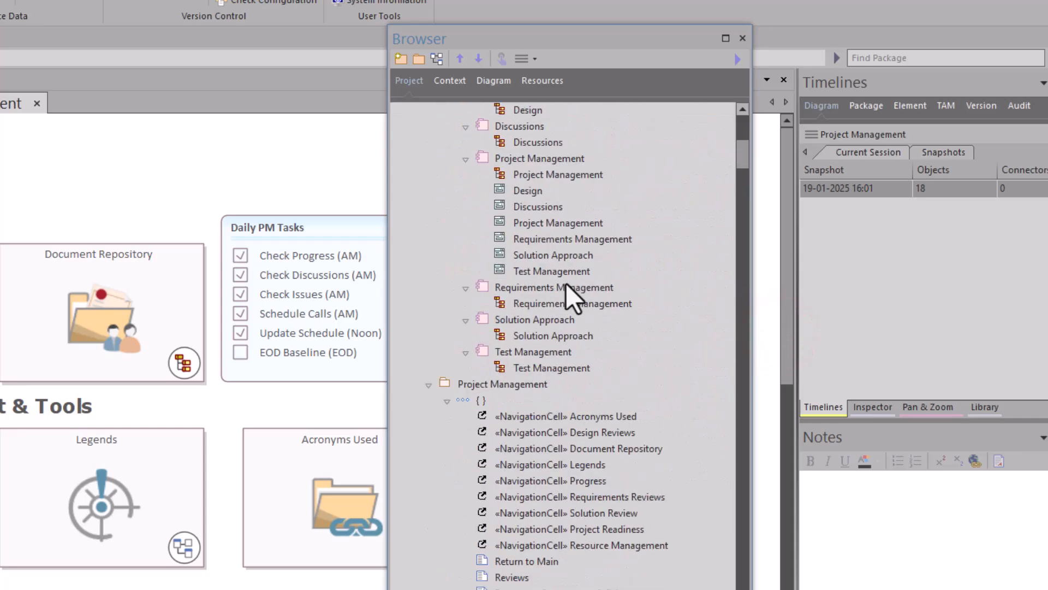
scroll(564, 283, down, 15)
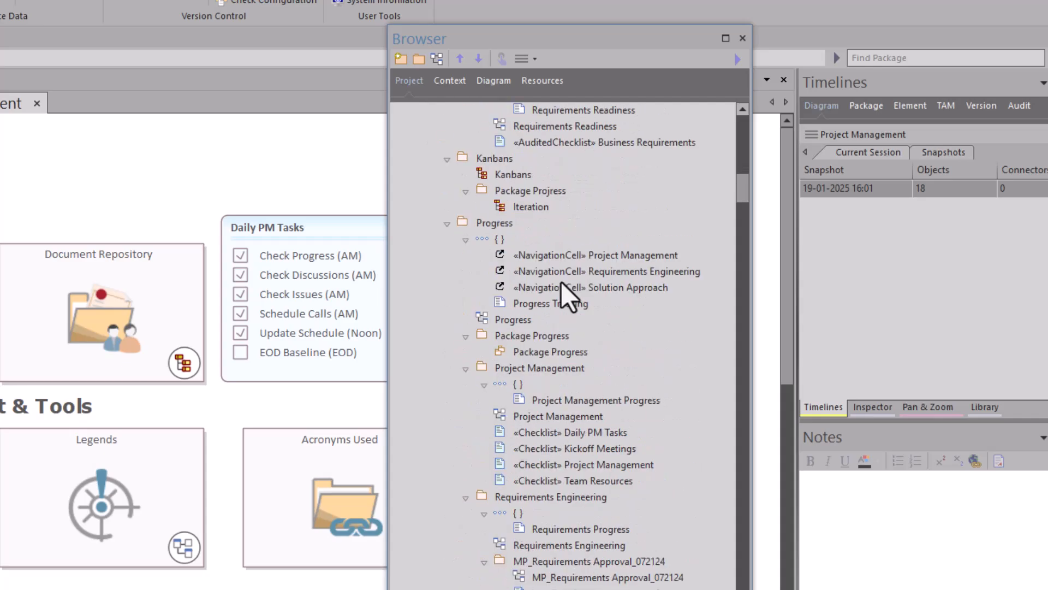
scroll(561, 281, down, 11)
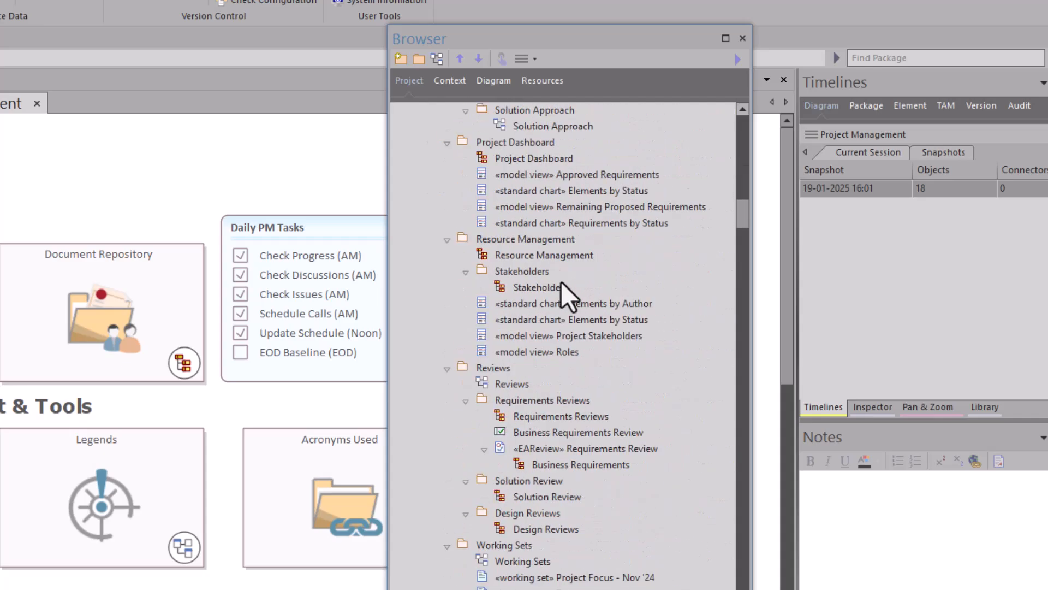
scroll(562, 281, down, 11)
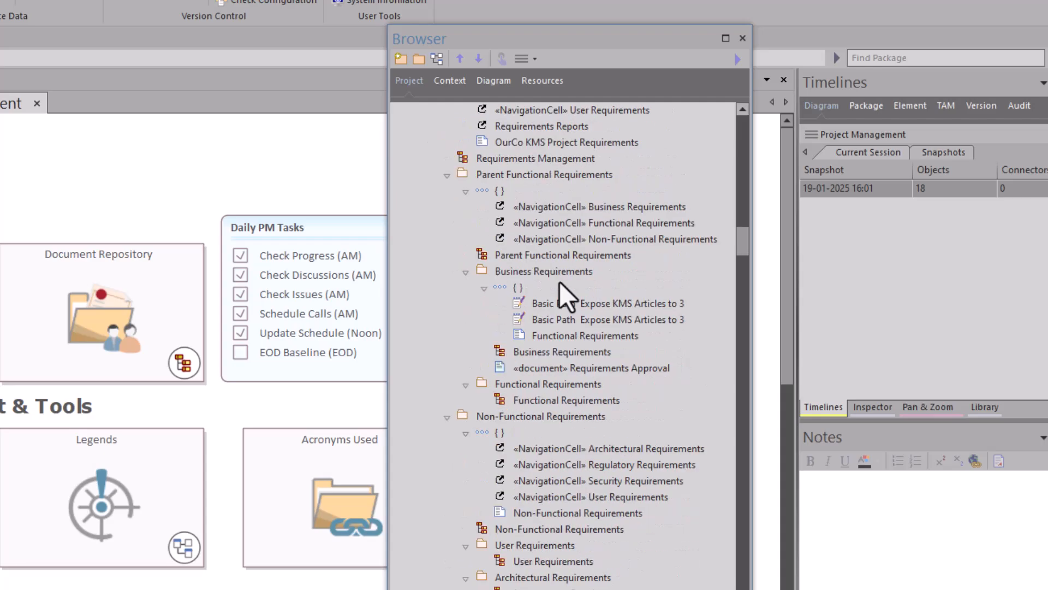
scroll(559, 282, down, 10)
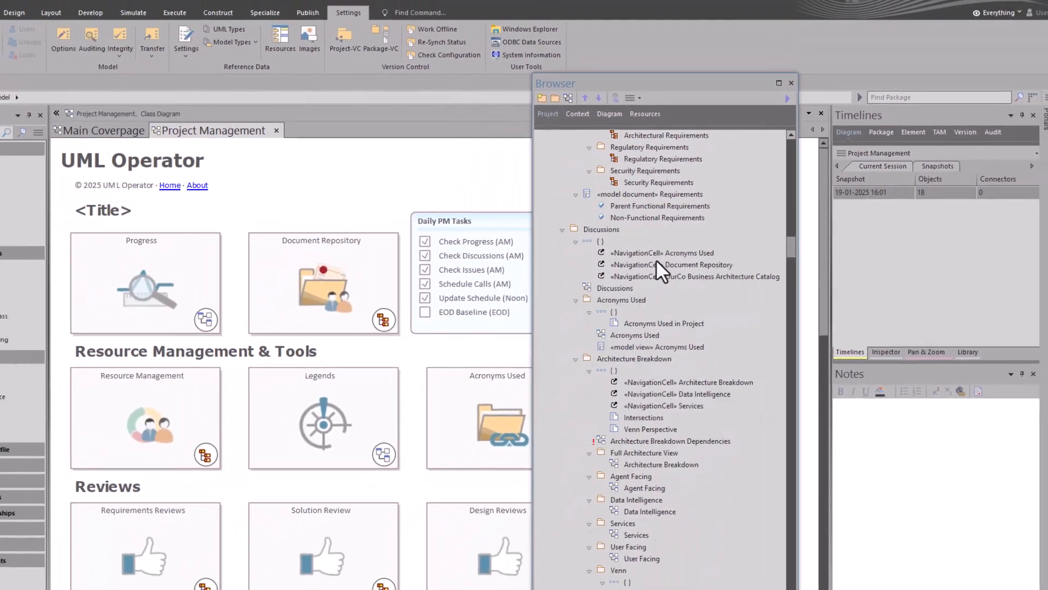
scroll(660, 268, down, 11)
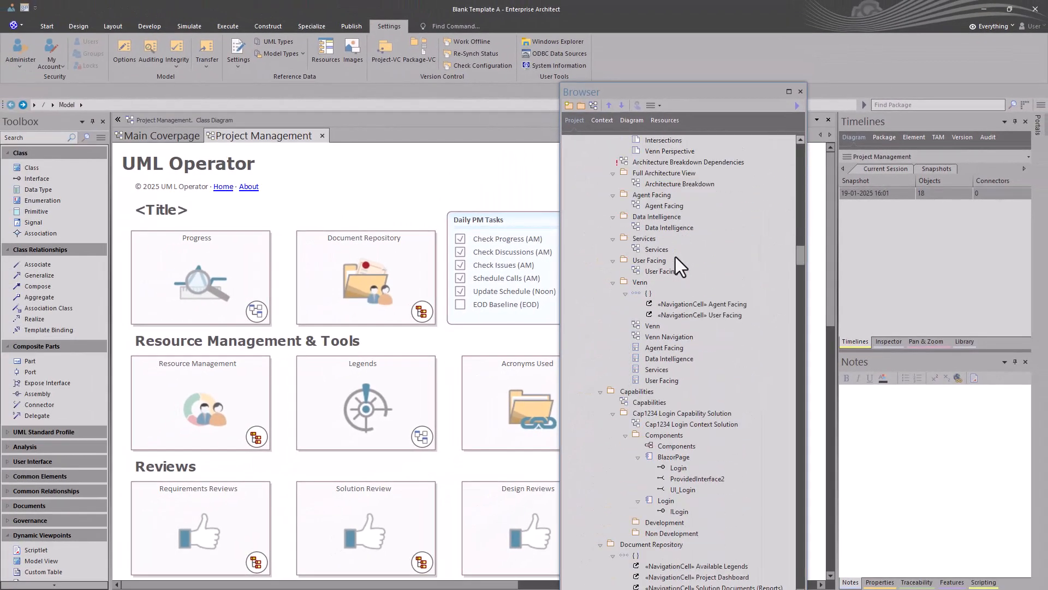
scroll(676, 257, down, 13)
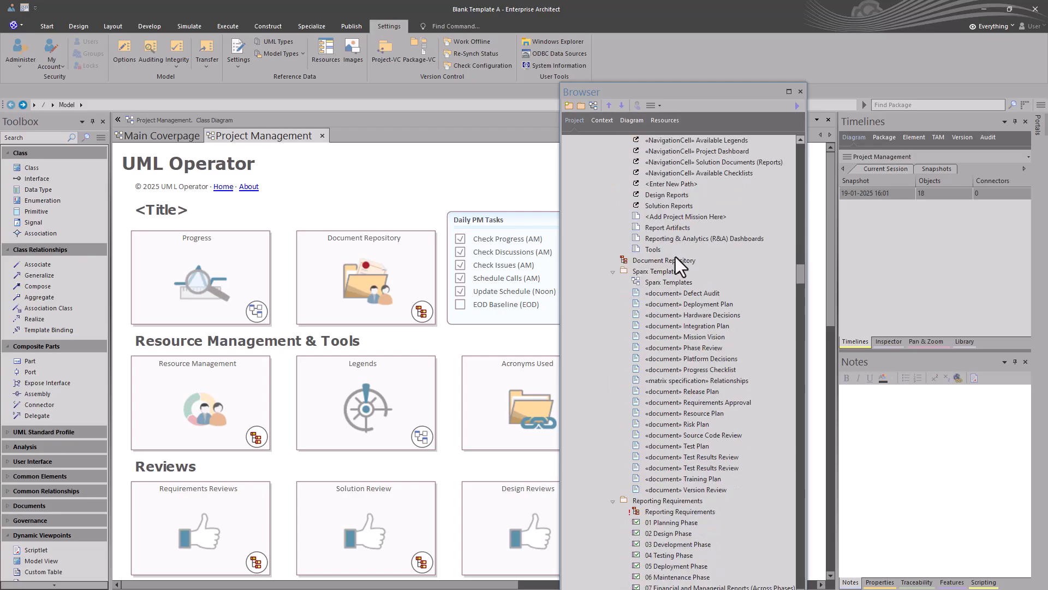
scroll(676, 257, down, 13)
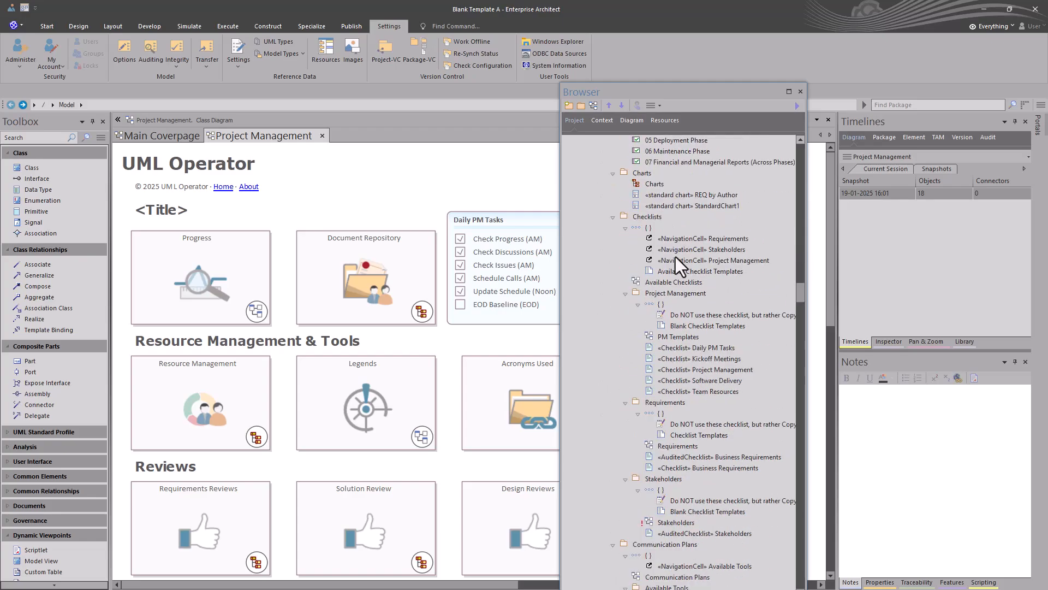
scroll(676, 257, down, 7)
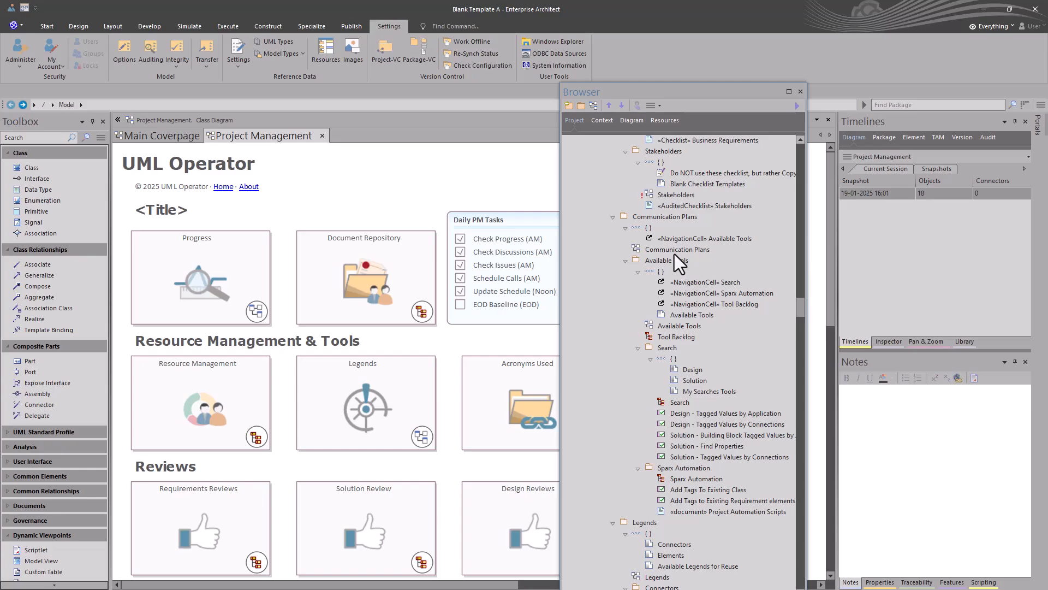
Step: Read the notes of the two Design tagged-value requirements and the Solution Building Block requirement in the Search package, and review the neighbouring packages
click(680, 414)
click(680, 424)
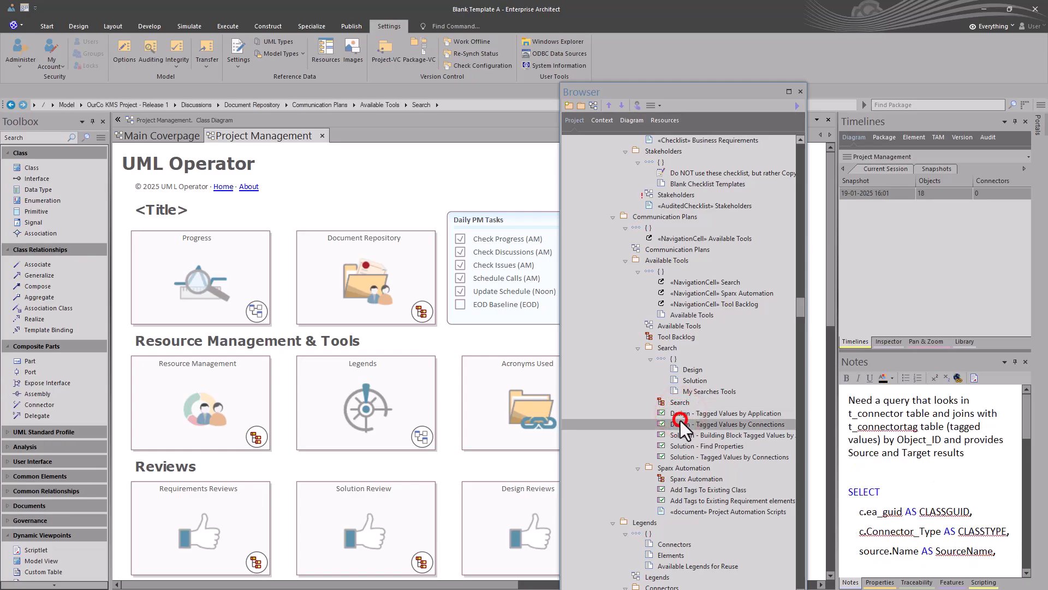
click(679, 432)
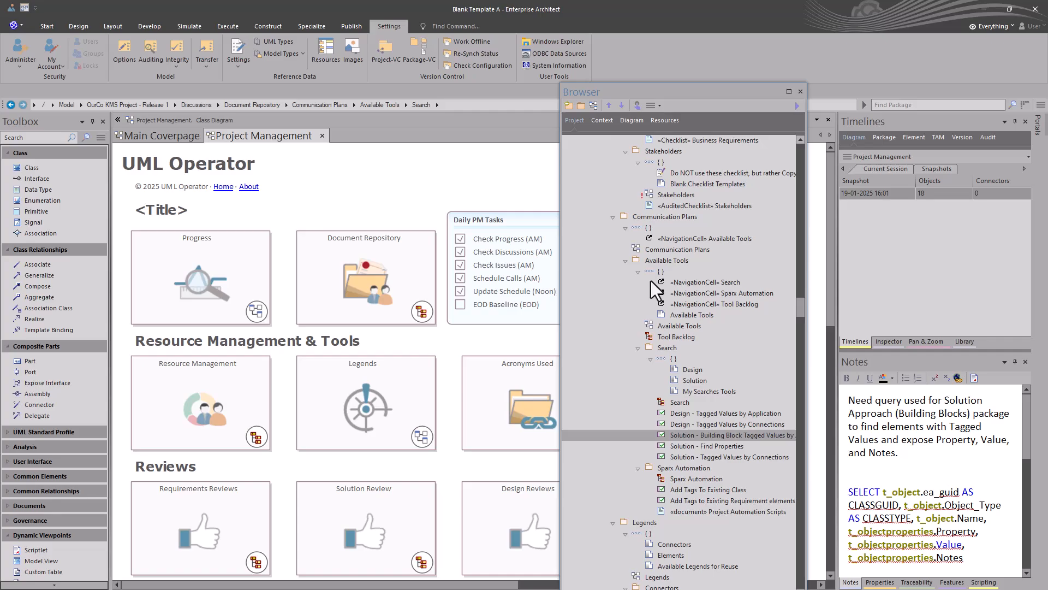
scroll(650, 279, up, 2)
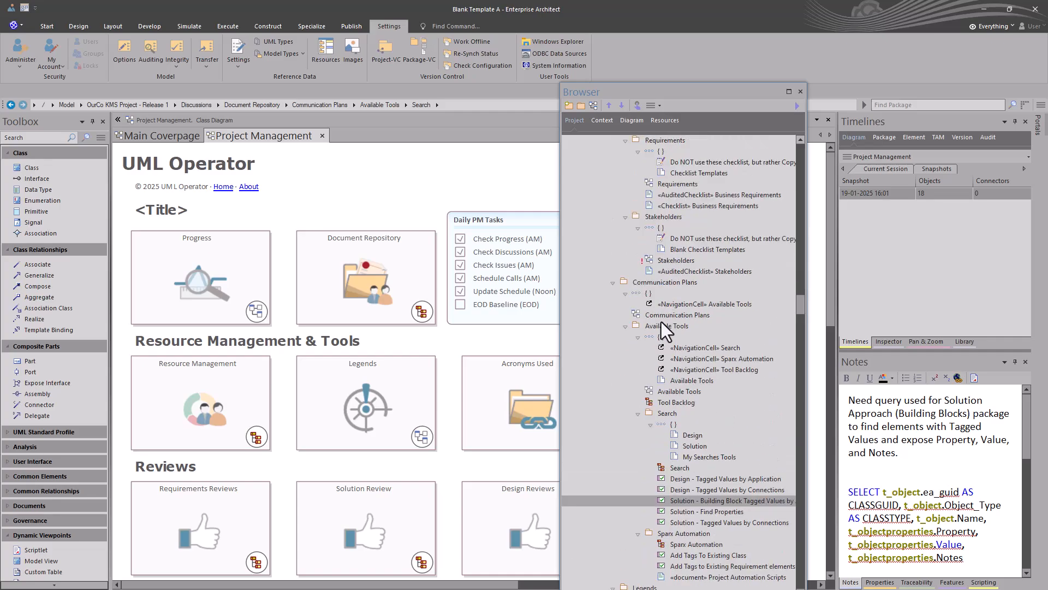
scroll(660, 322, down, 10)
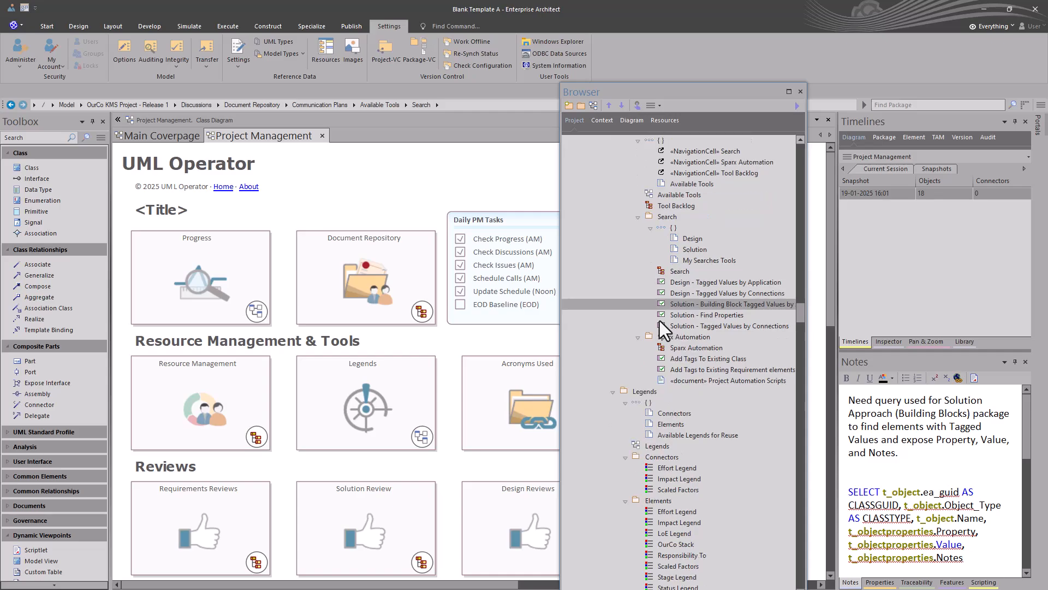
Step: Open the Stakeholders diagram in the Checklists package and unlock it
scroll(660, 320, down, 2)
scroll(657, 320, up, 7)
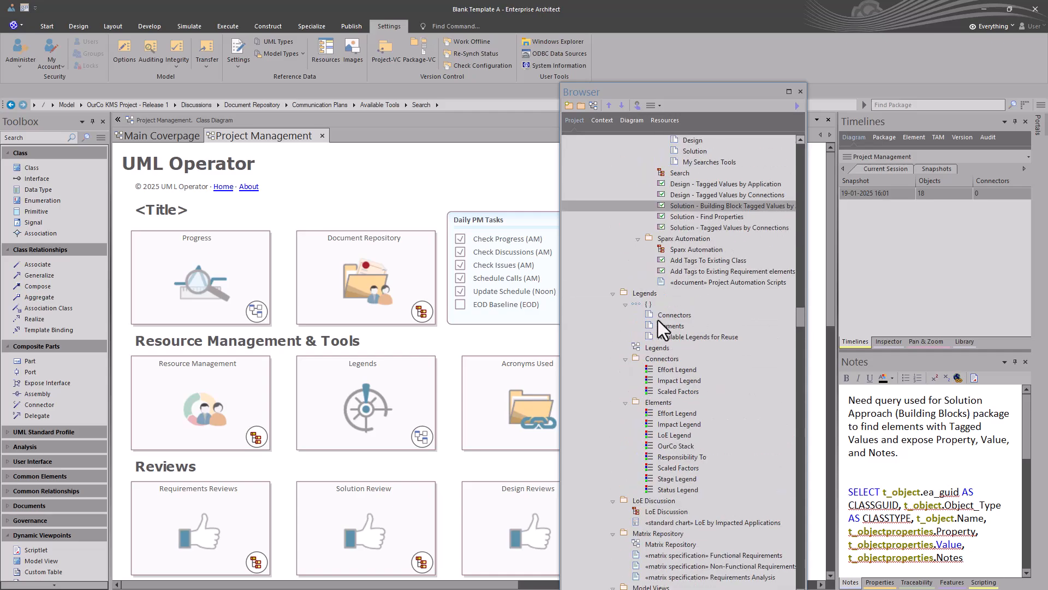
scroll(658, 327, up, 5)
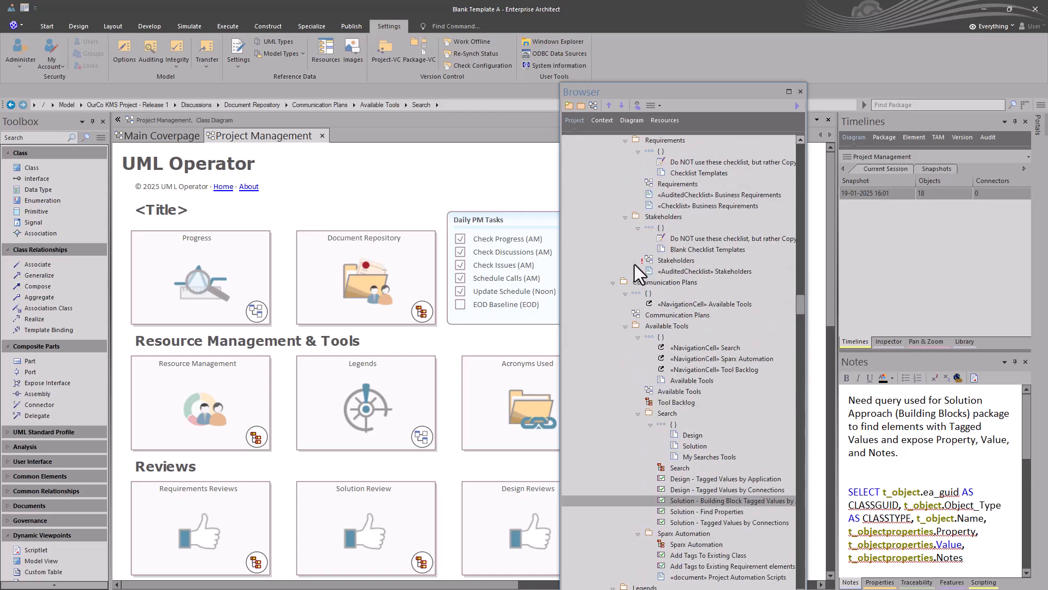
double_click(659, 261)
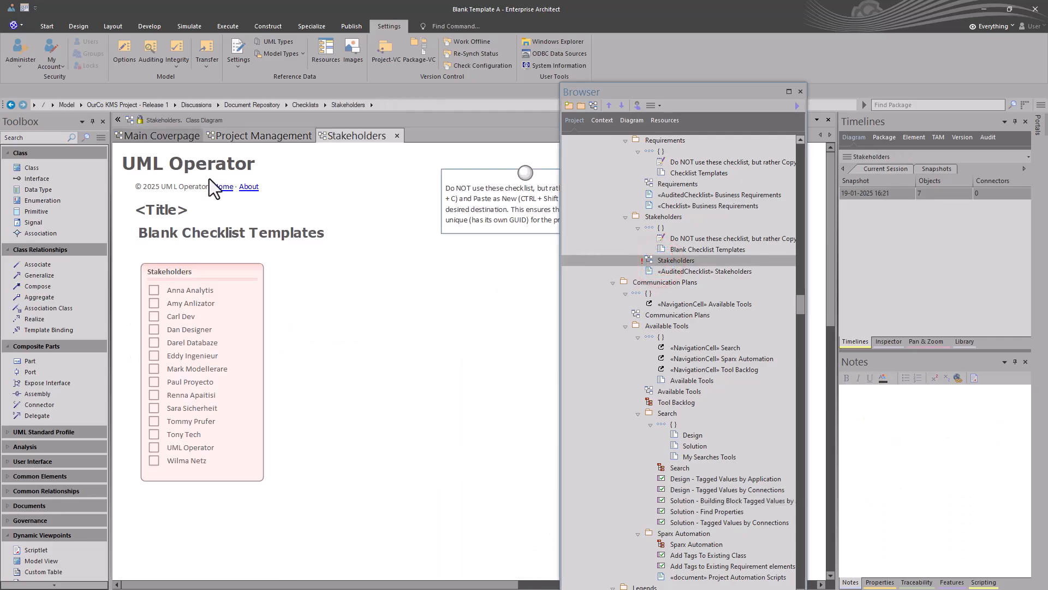
right_click(350, 322)
click(368, 398)
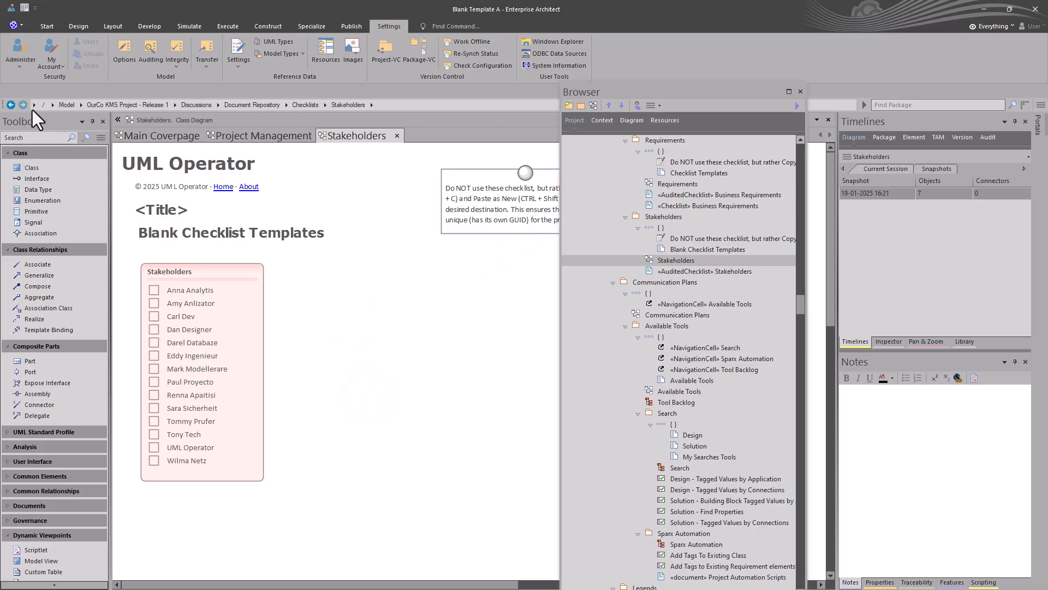
Step: Apply the Common user layout and close the Stakeholders and Project Management diagrams
click(25, 6)
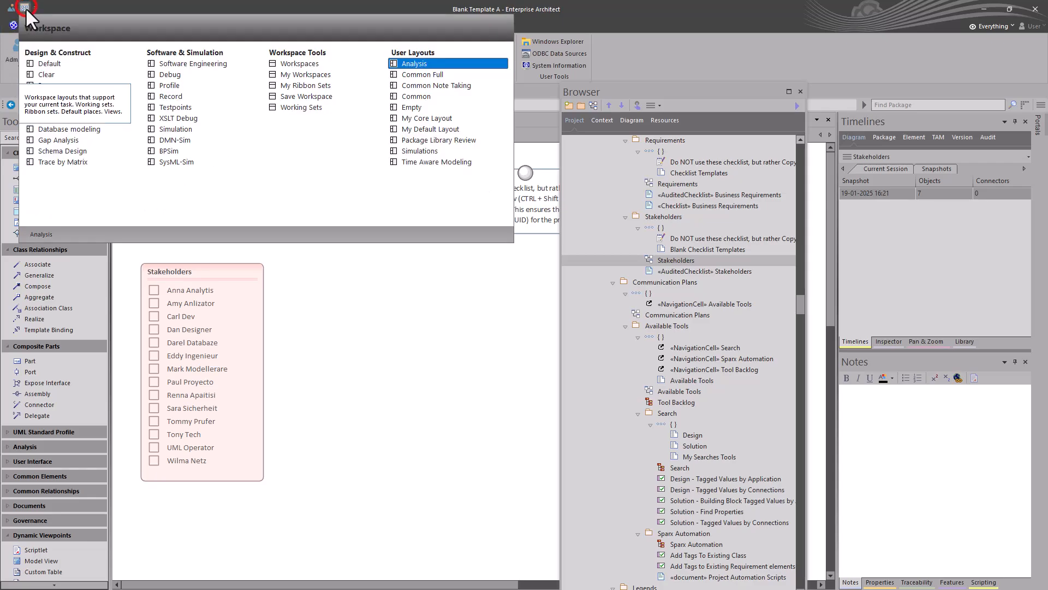
click(418, 95)
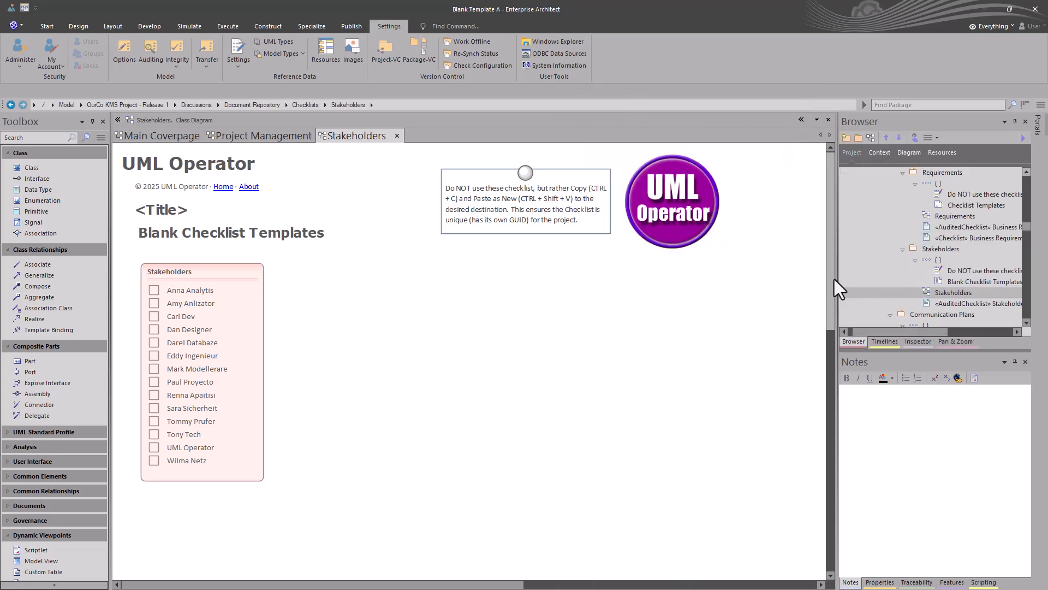
click(396, 134)
click(322, 135)
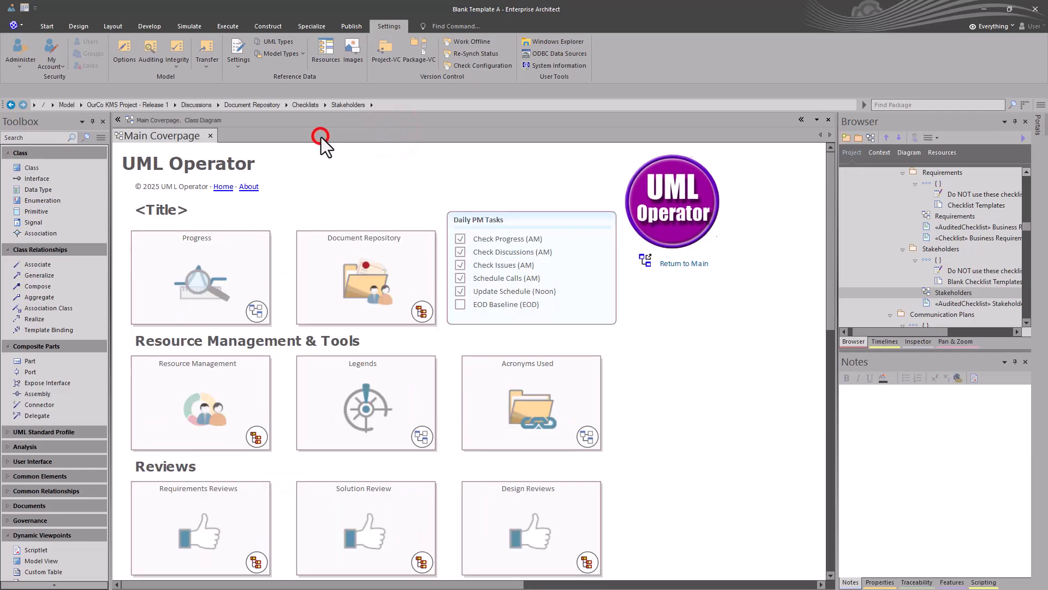
scroll(478, 344, down, 5)
scroll(479, 343, up, 5)
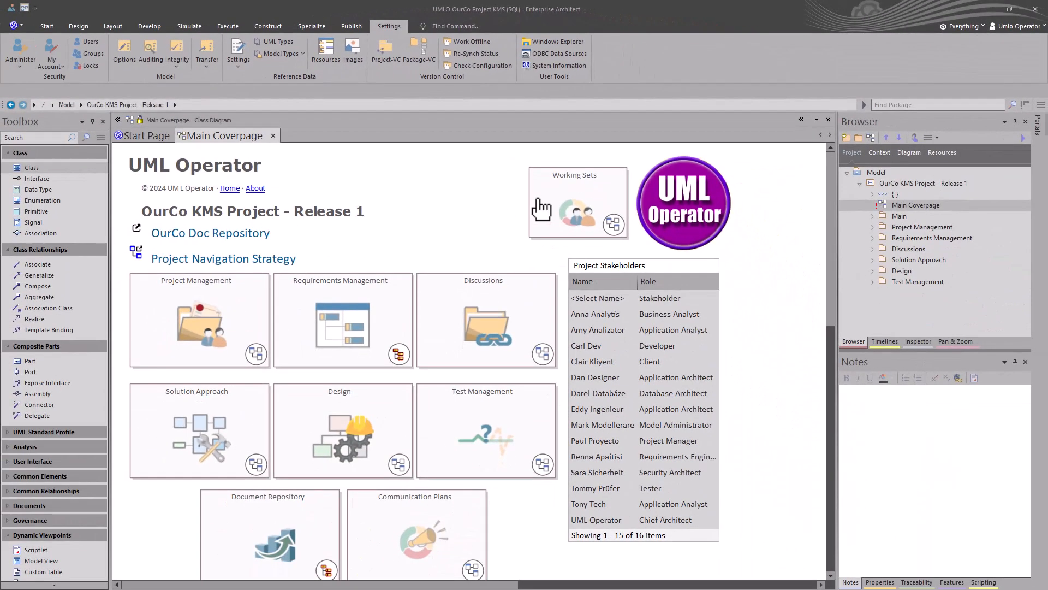
Step: Review the Requirements Management diagram and the Project Statistics of the original OurCo KMS project, closing both views
double_click(344, 322)
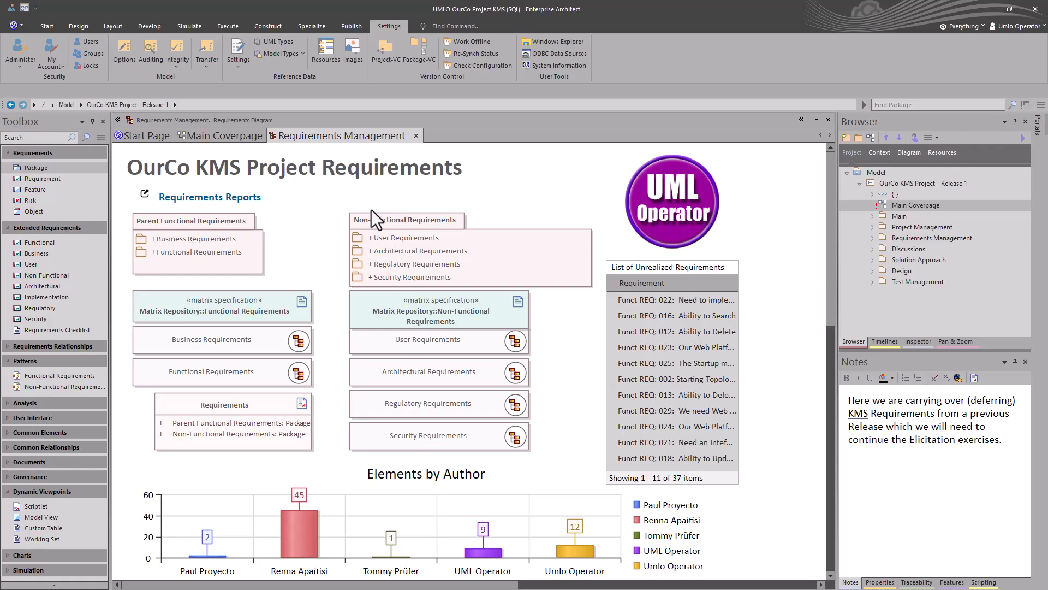
click(415, 136)
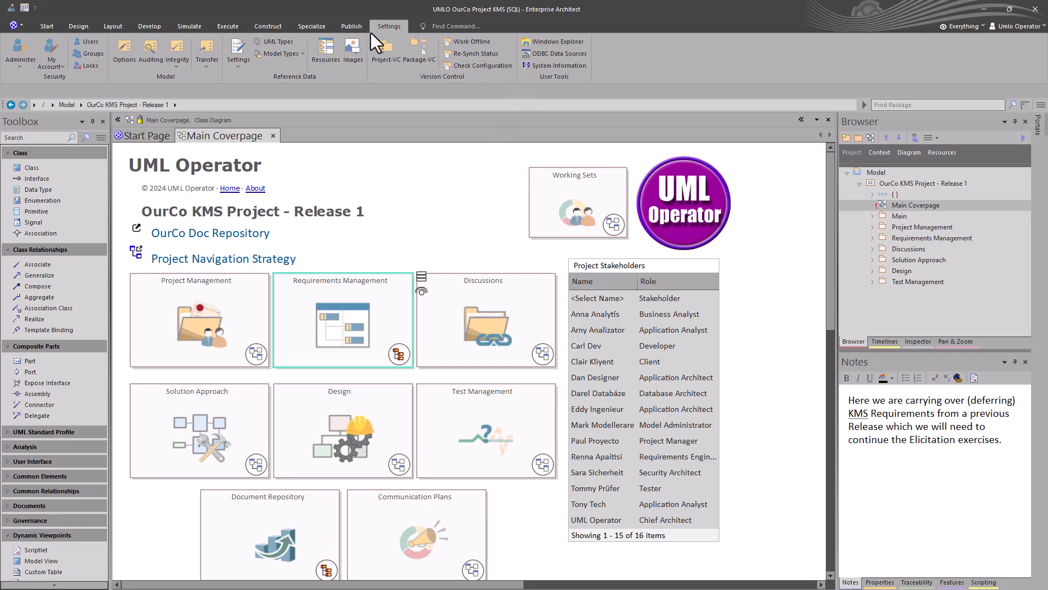
click(352, 27)
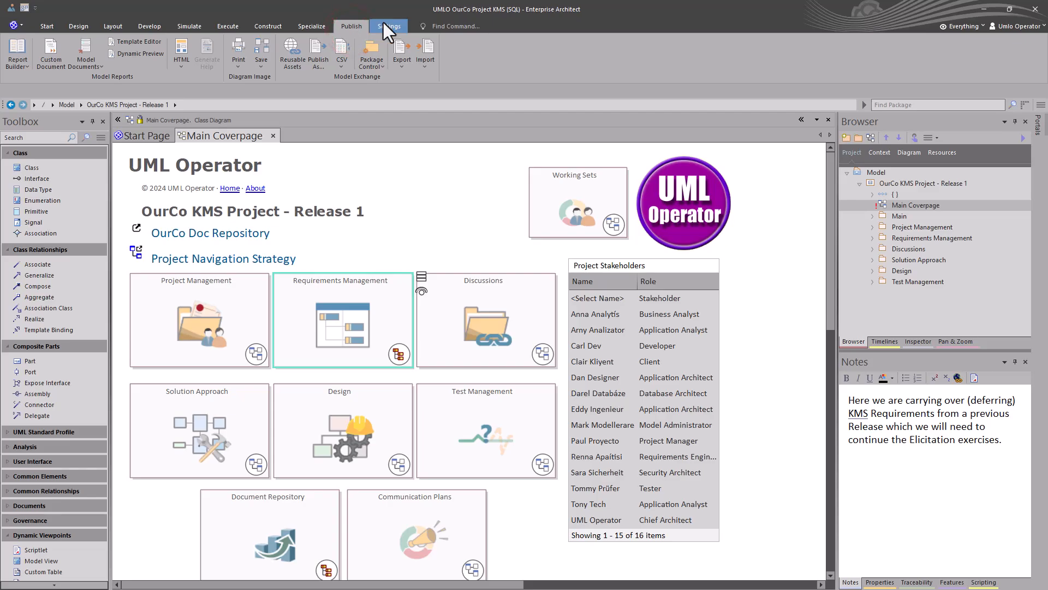
click(372, 21)
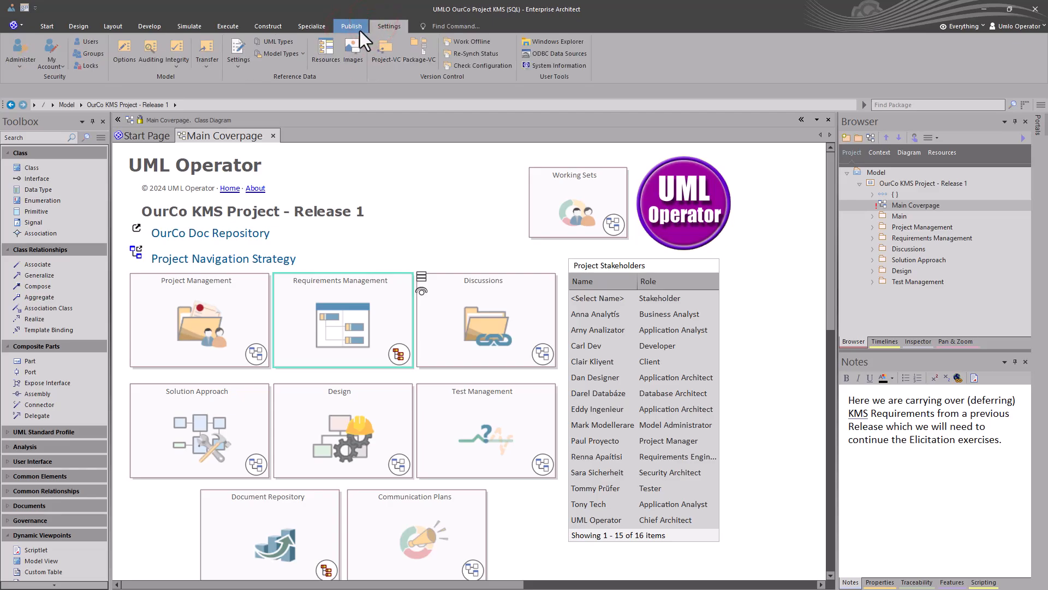
click(318, 26)
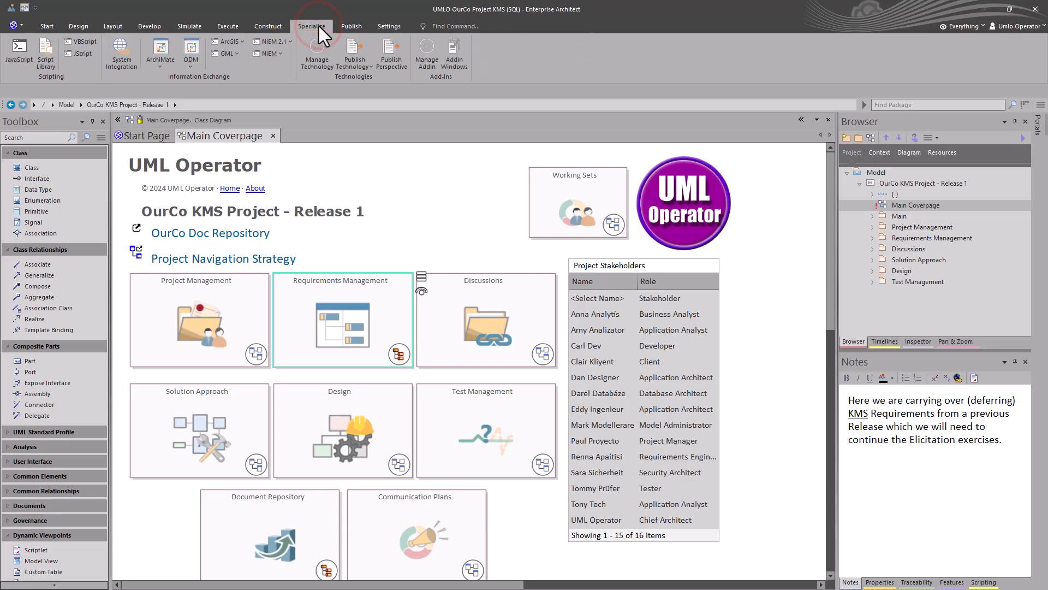
scroll(607, 61, up, 1)
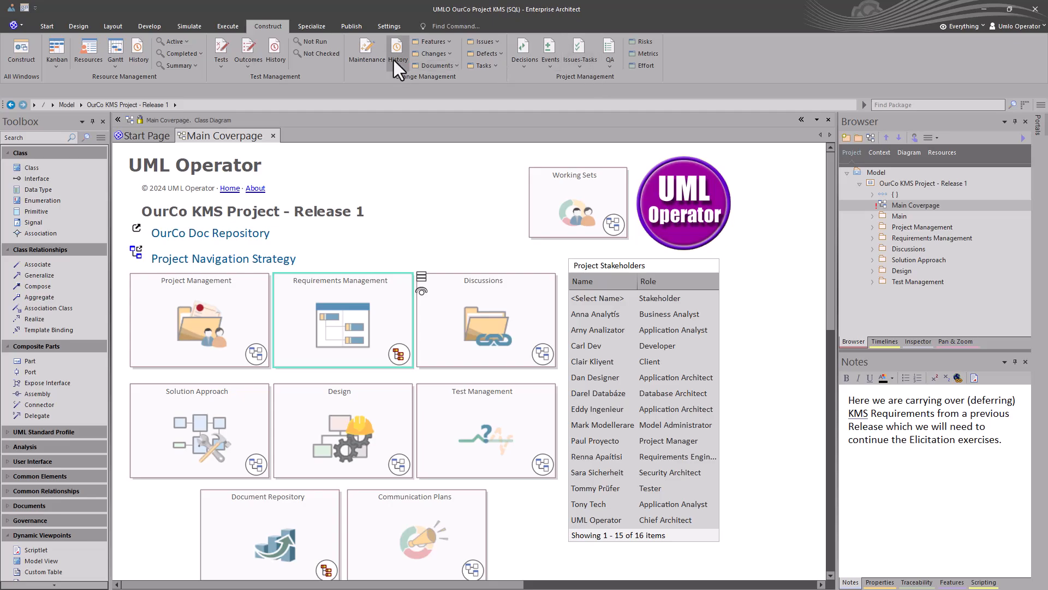
click(615, 66)
click(628, 102)
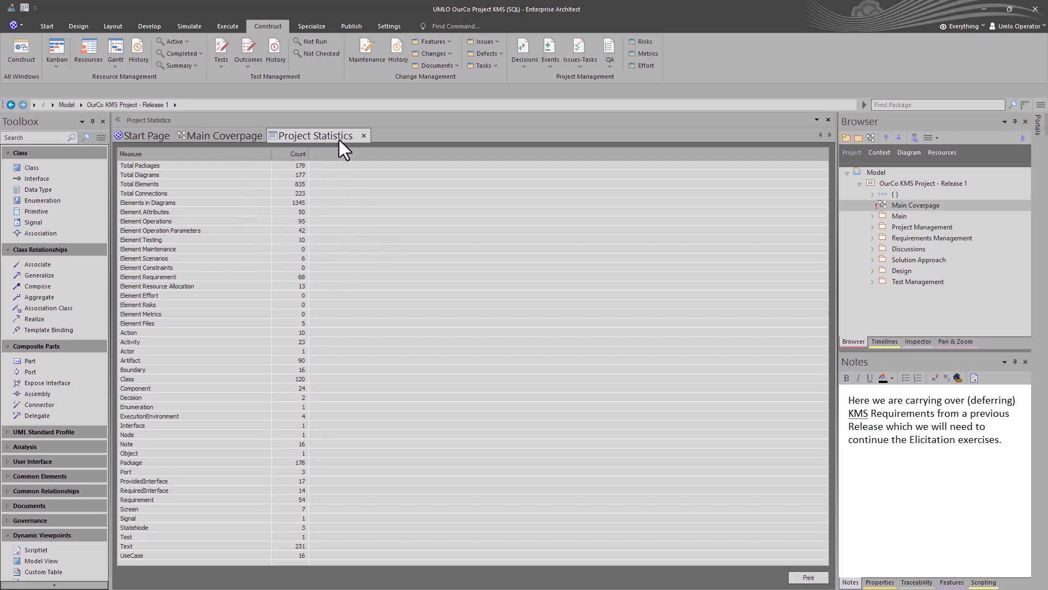
click(364, 136)
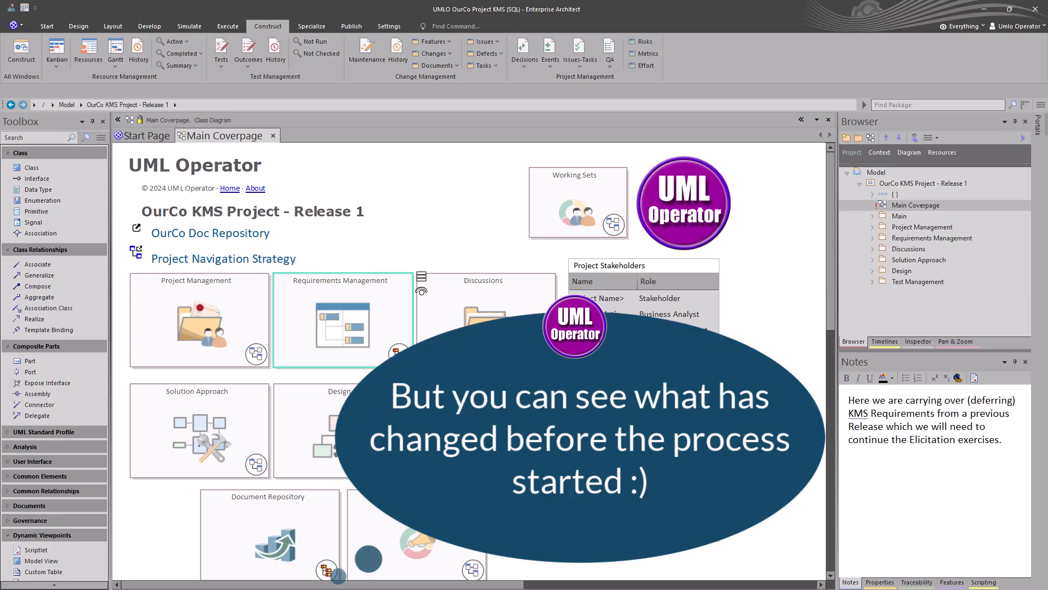
Step: Switch to File Explorer and rename Blank Template A.qea in the TAM Start folder as templateFullProjectTemplate_v1_011925.qea
drag(0, 191, 730, 153)
click(399, 305)
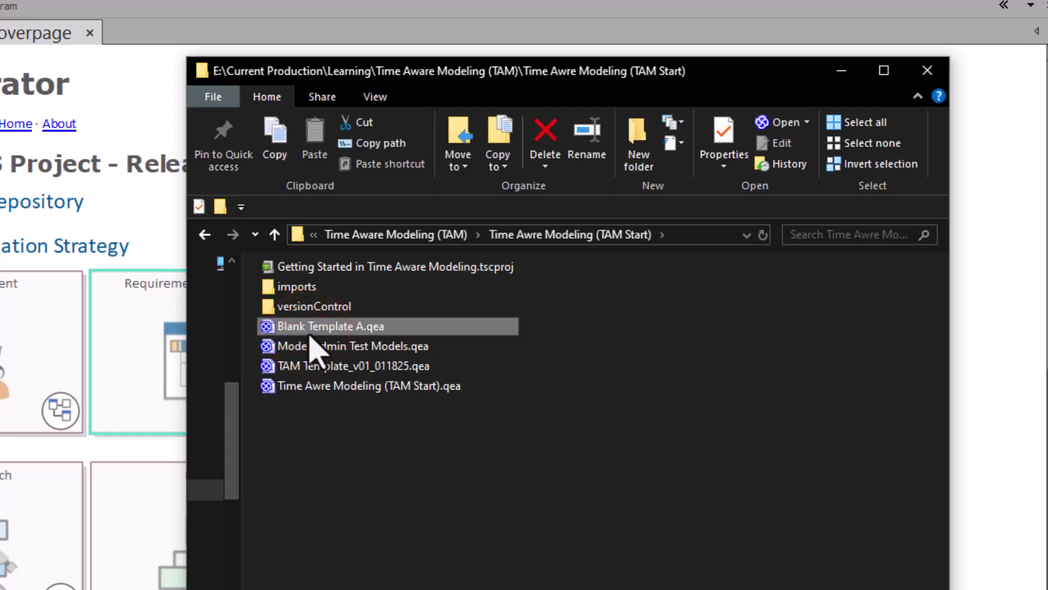
key(F2)
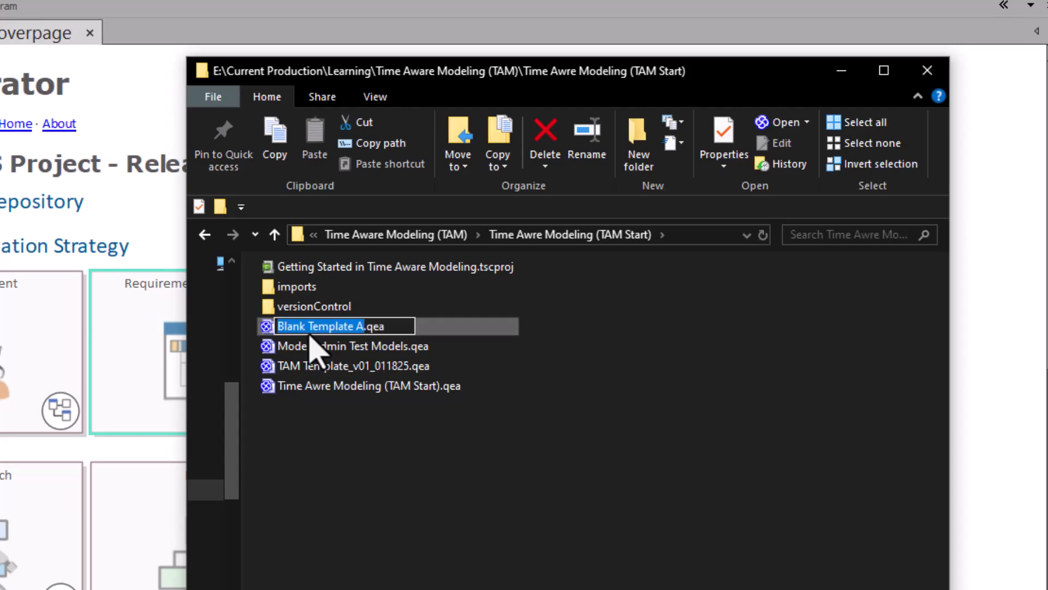
key(Home)
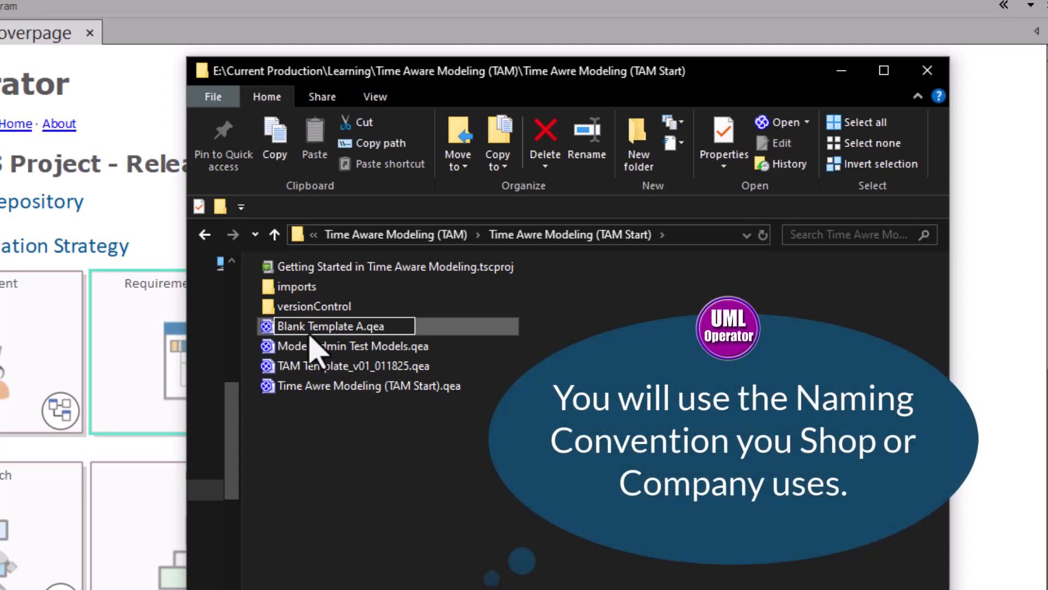
text(llllllllllllll)
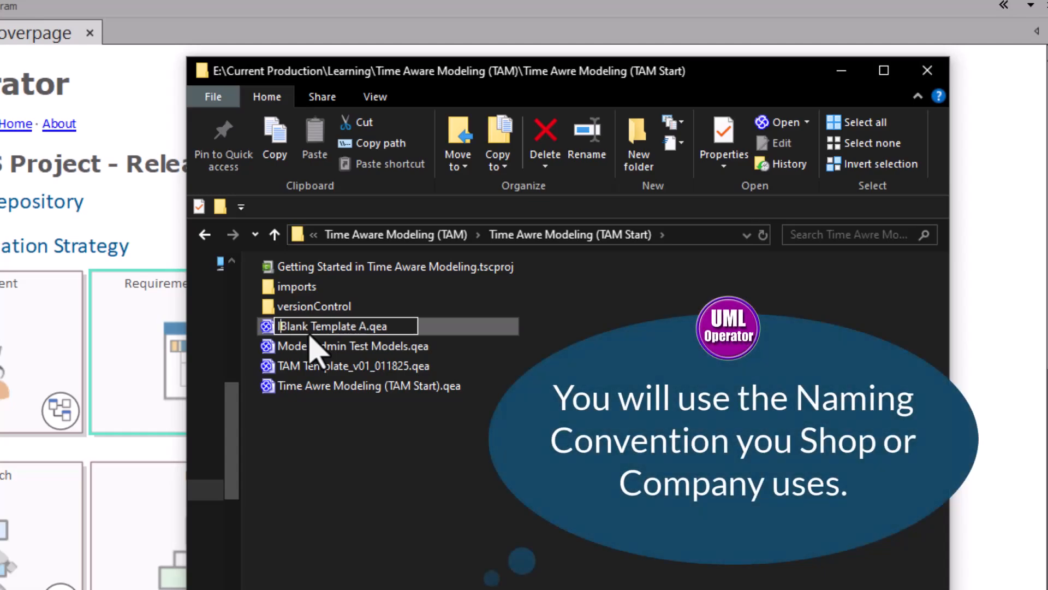
key(BackSpace)
key(BackSpace)
key(BackSpace)
key(BackSpace)
key(BackSpace)
key(BackSpace)
key(BackSpace)
key(BackSpace)
key(BackSpace)
key(BackSpace)
key(BackSpace)
key(BackSpace)
key(BackSpace)
key(BackSpace)
text(temp)
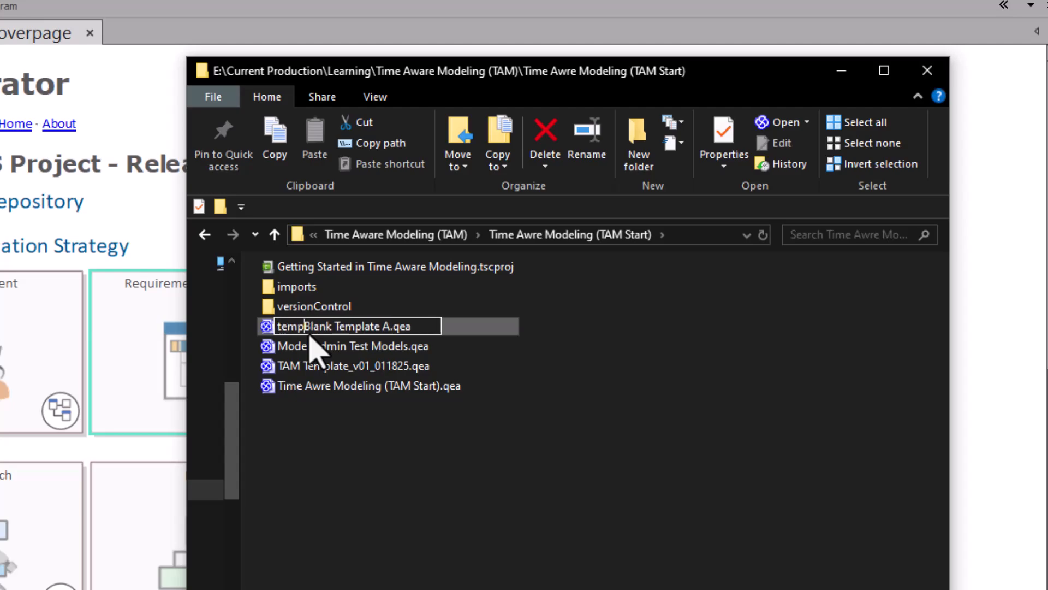
text(late)
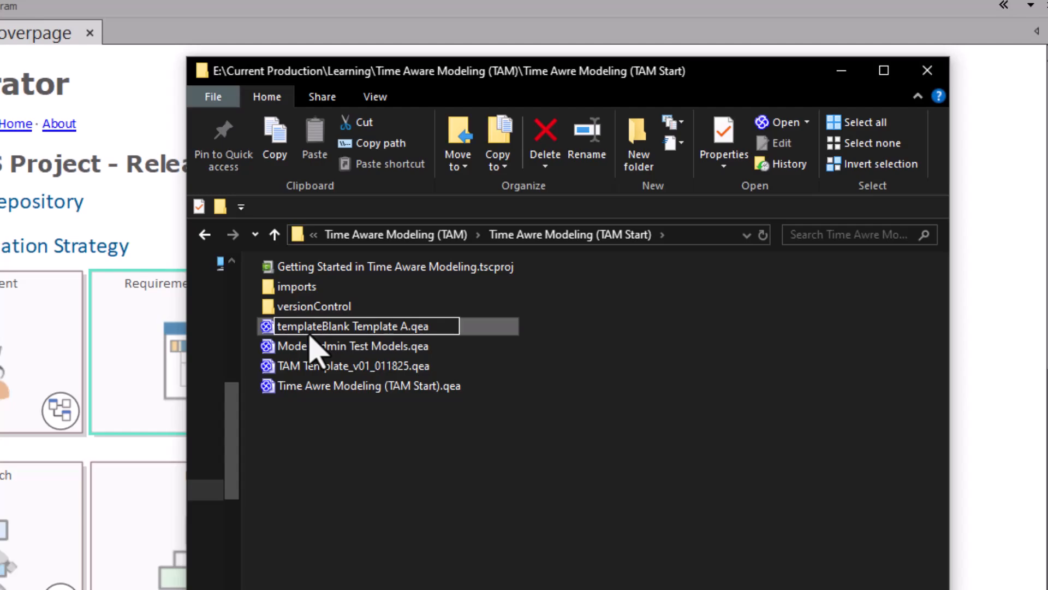
key(ctrl+shift+Right)
text(FullProjec)
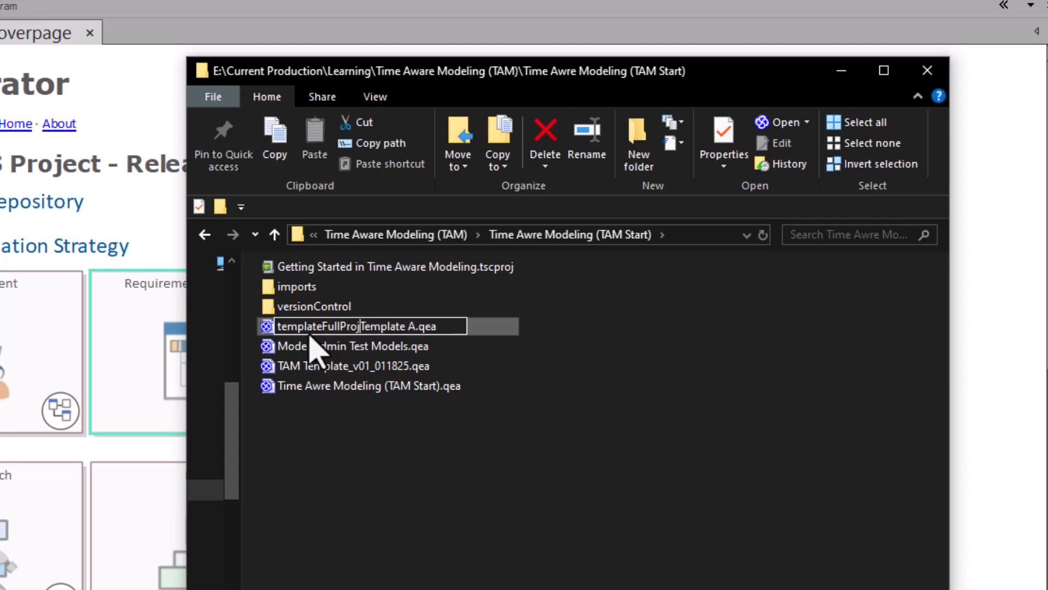
text(t)
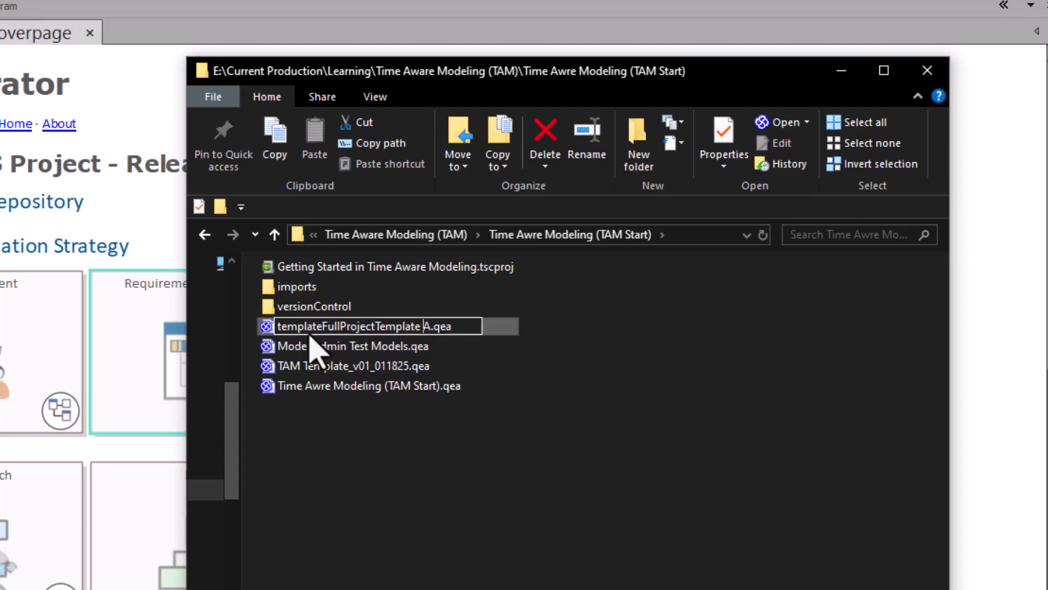
key(BackSpace)
key(Delete)
text(_v)
text(1)
text(_)
text(01)
text(1925)
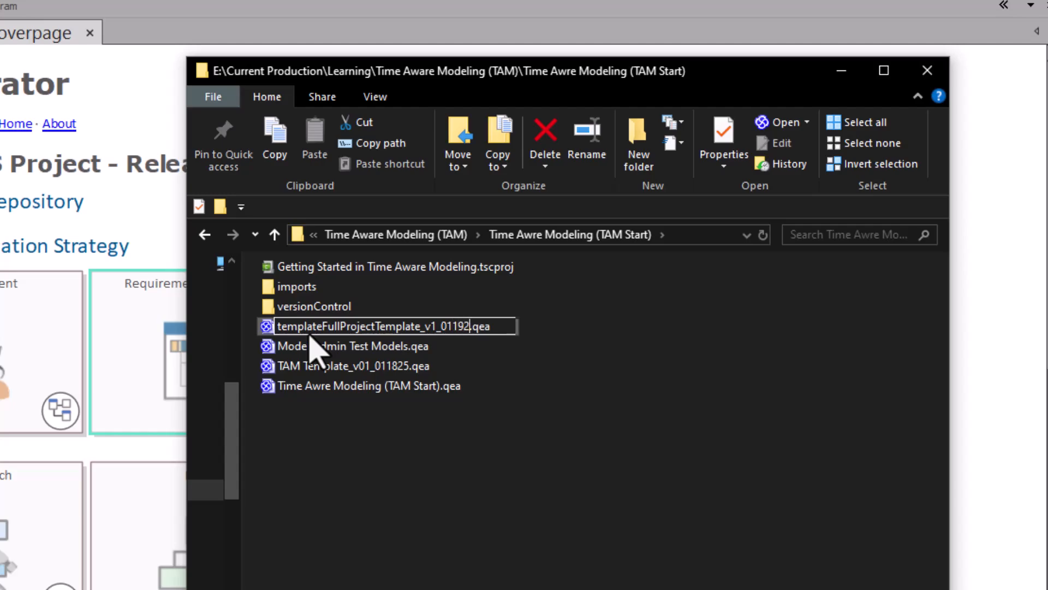
key(Return)
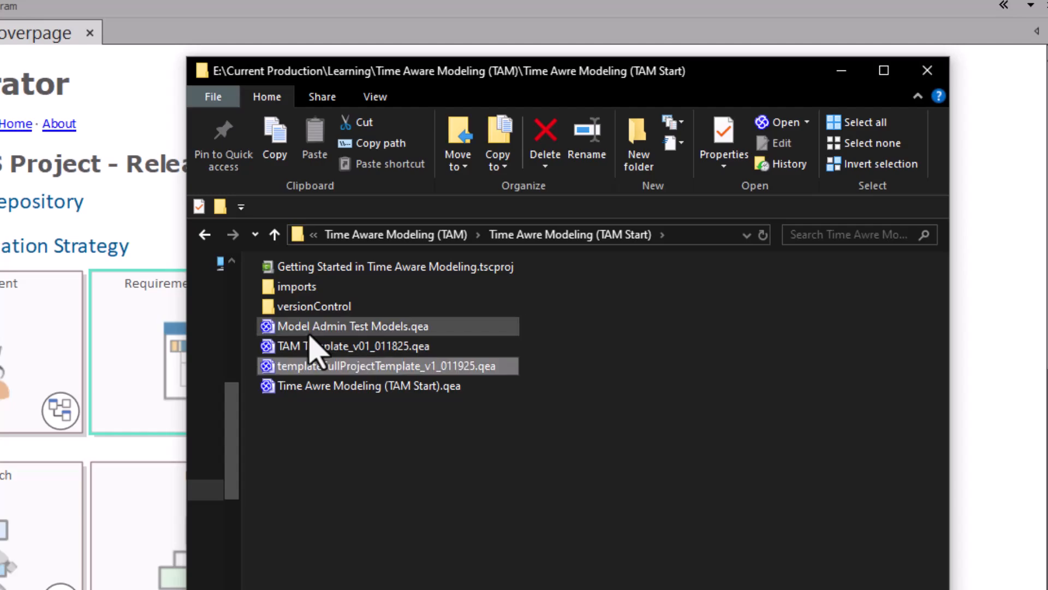
Step: Open templateFullProjectTemplate_v1_011925.qea in Enterprise Architect and log in to the repository with the account password
double_click(337, 367)
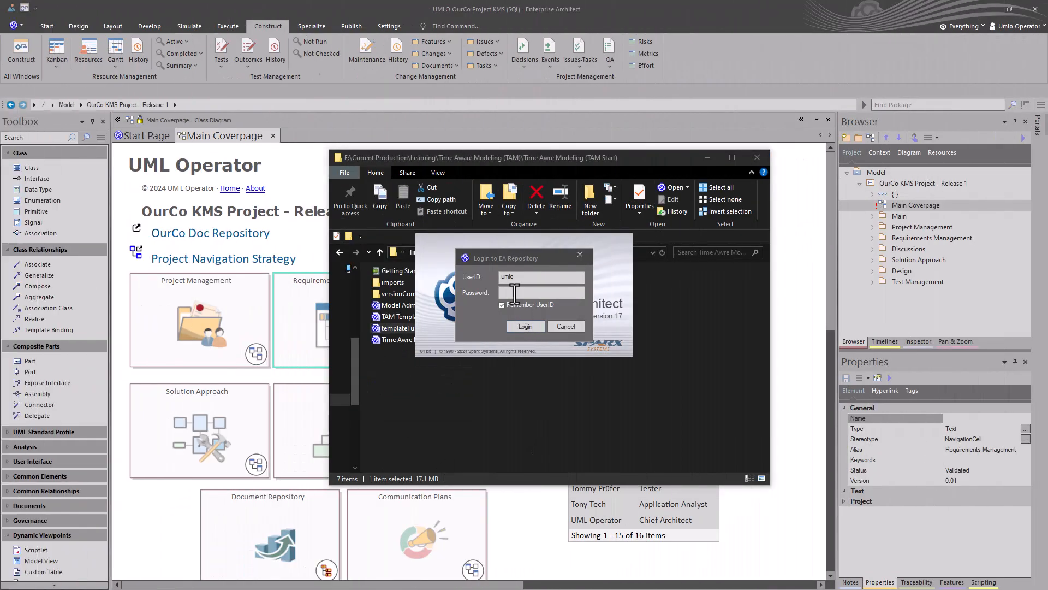
click(514, 293)
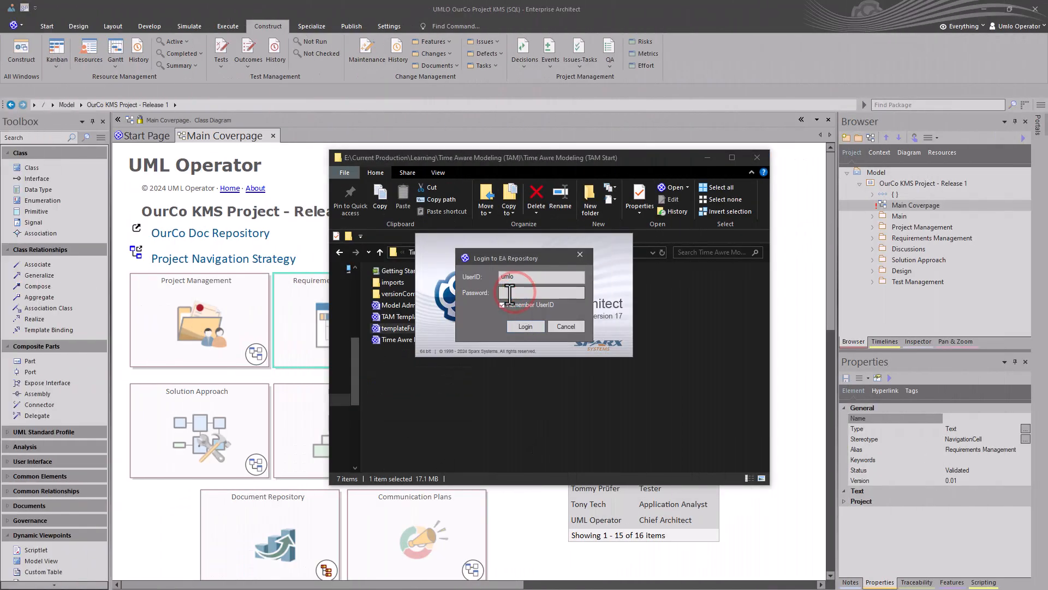
text(*****)
key(Return)
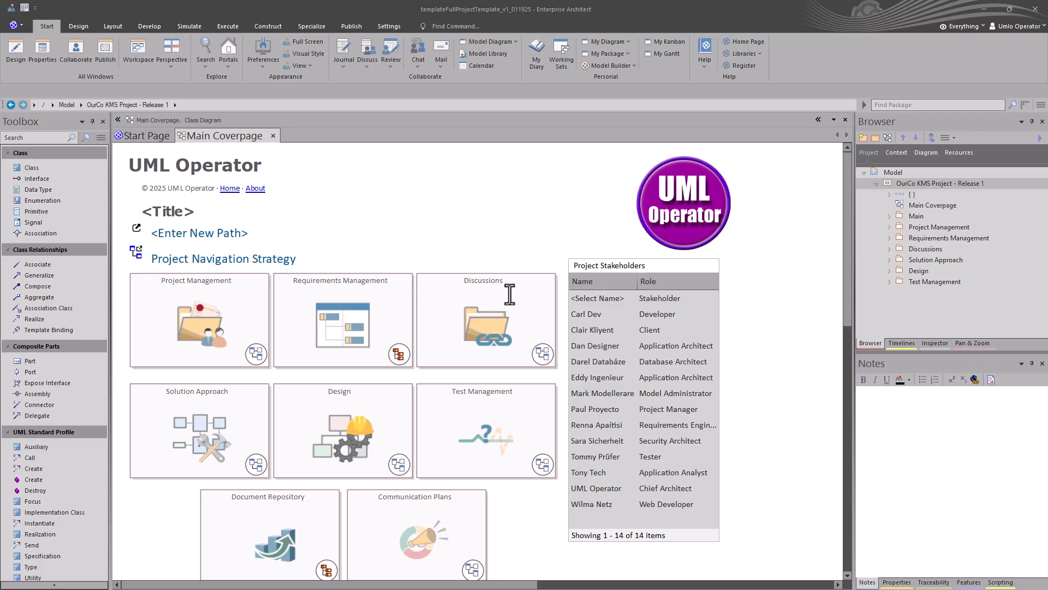
Step: Check the template's security administration options for locking and Enable Security, leaving them unchanged
click(384, 26)
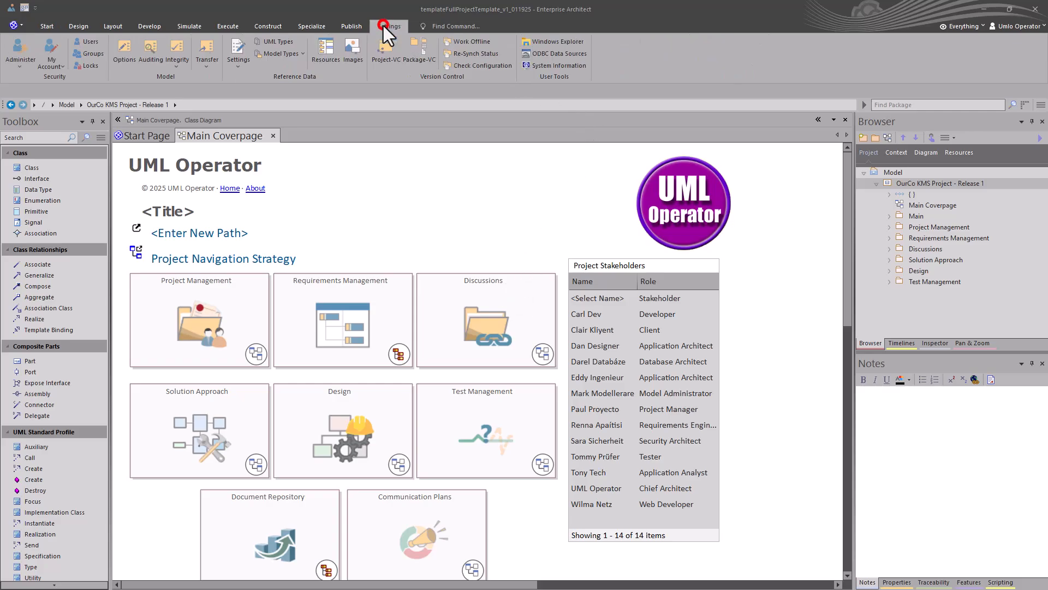
click(28, 66)
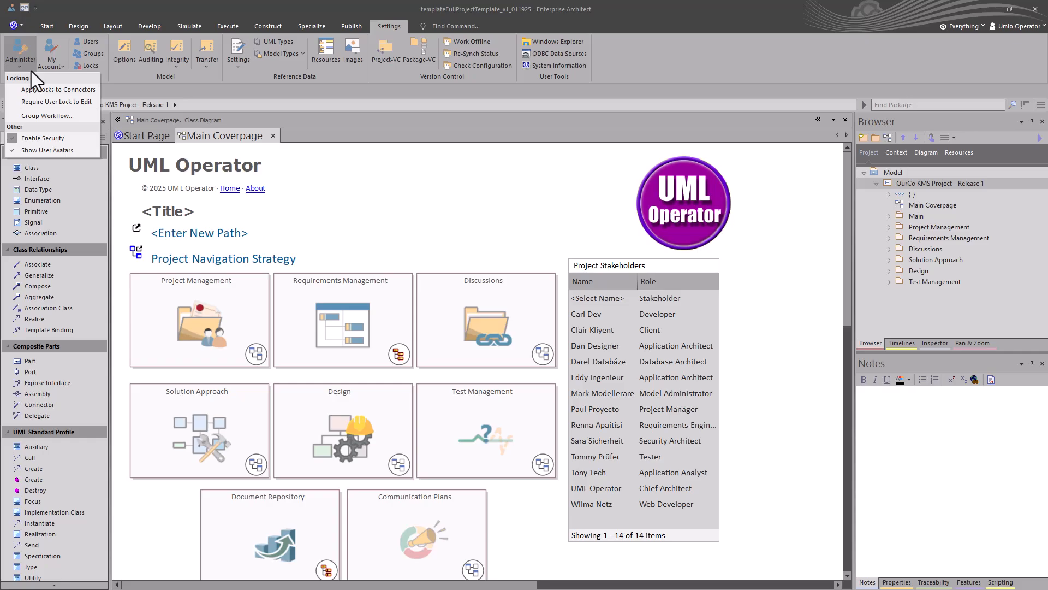
click(433, 198)
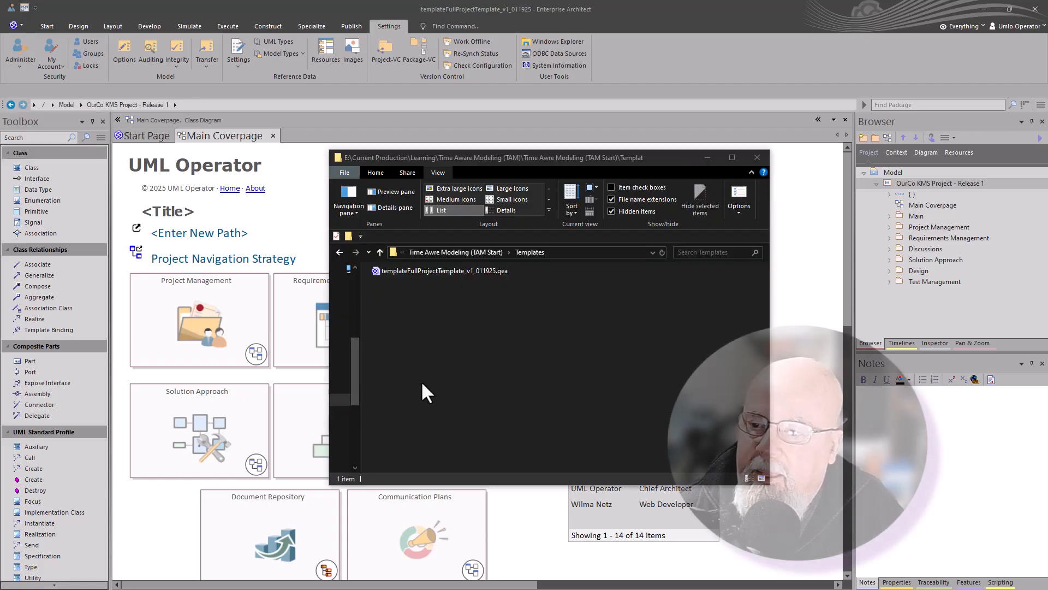
click(422, 381)
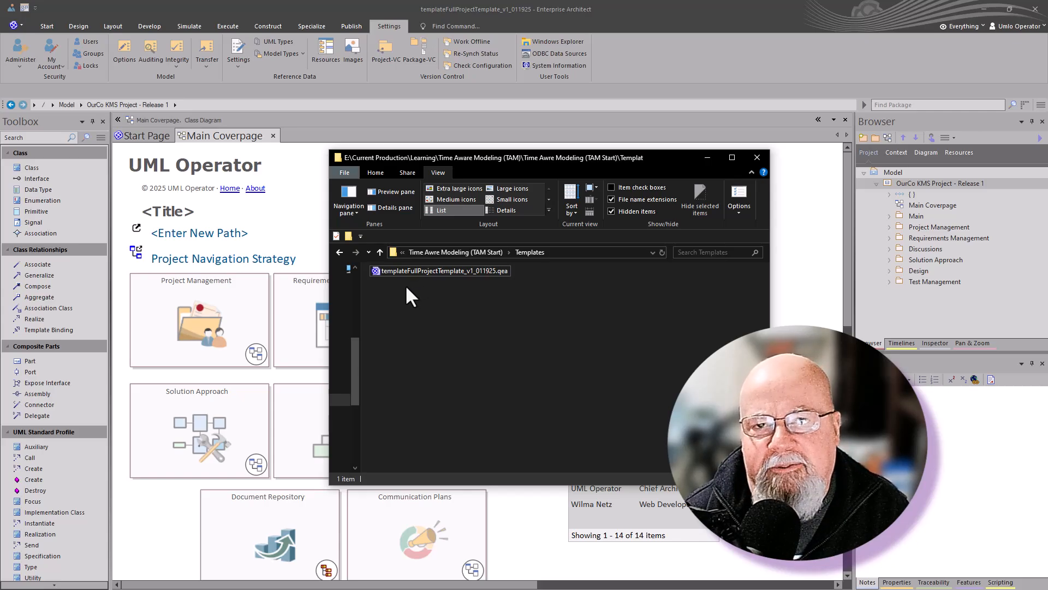
click(397, 270)
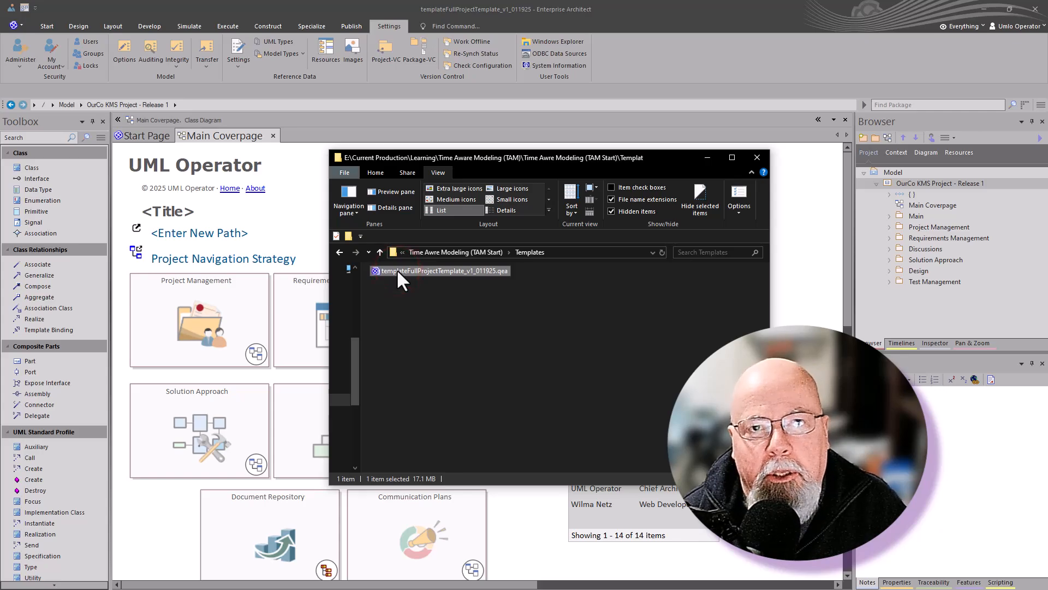
click(485, 324)
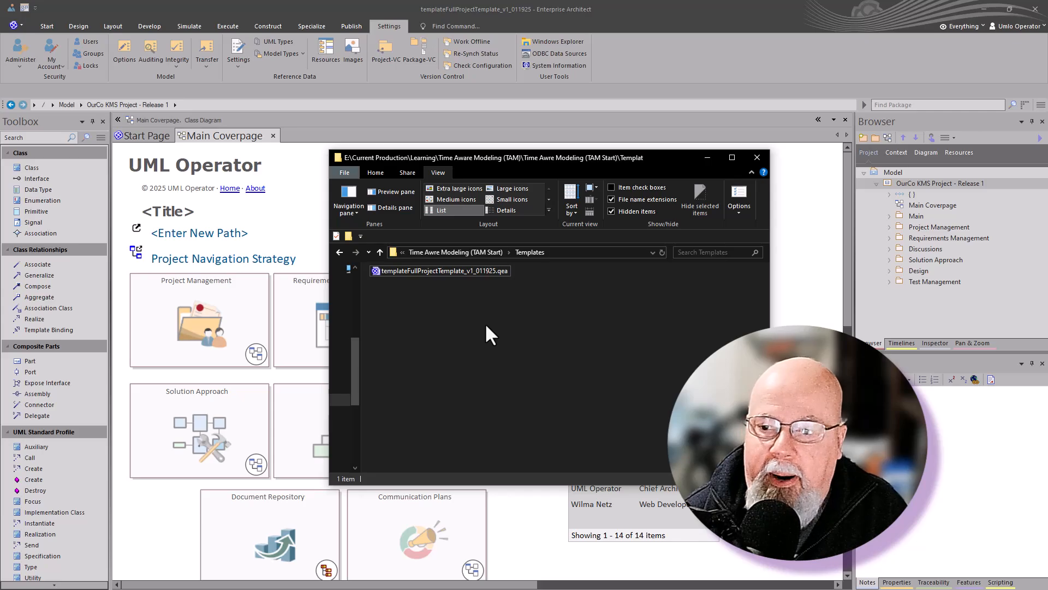
Step: Paste a copy of the template file into the Templates folder and rename it Project Release 1.qea
key(ctrl+v)
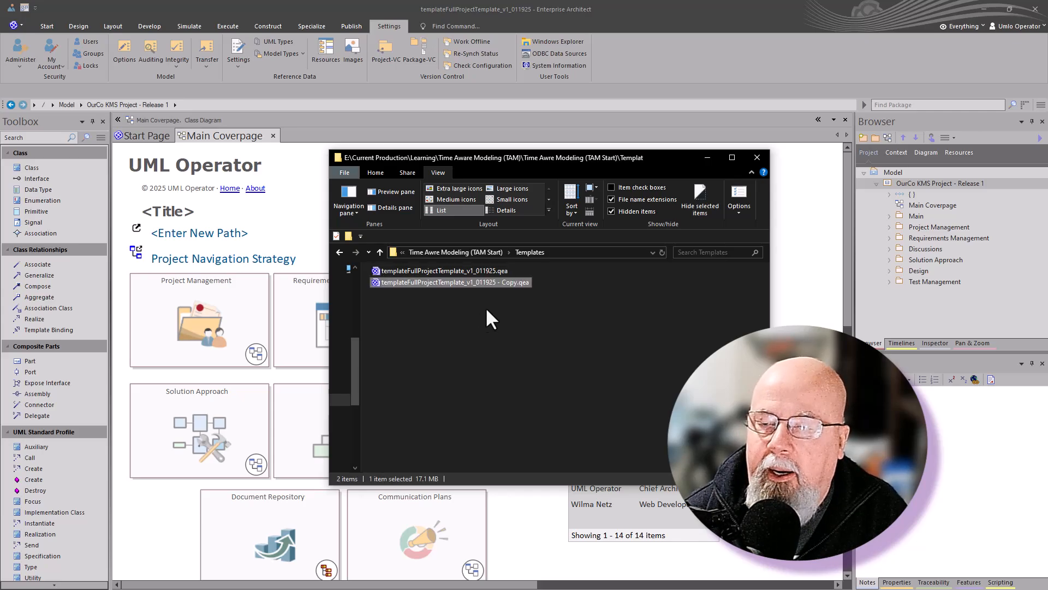
key(F2)
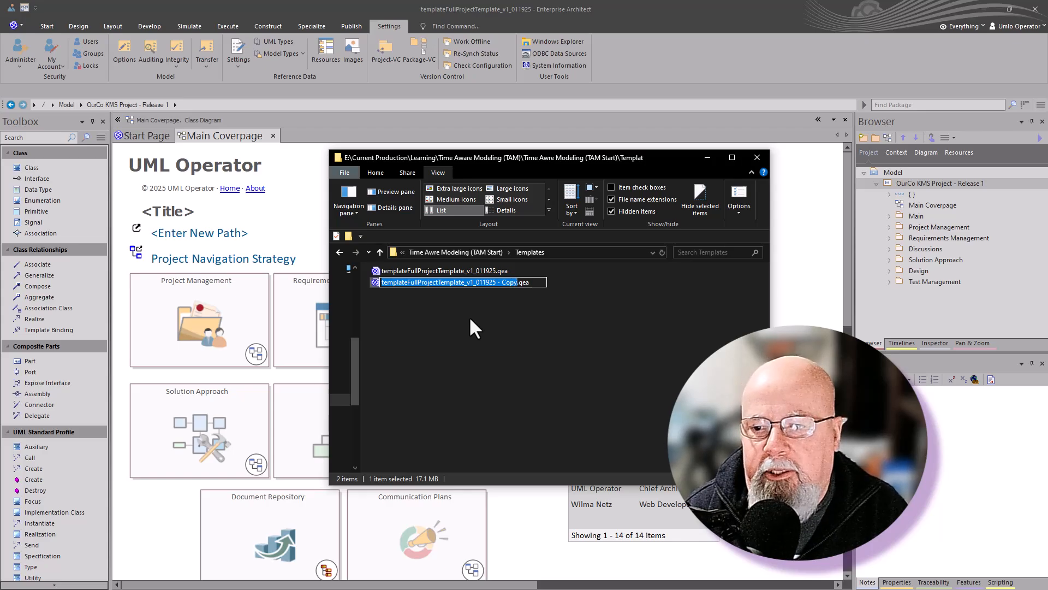
text(Project Release 1)
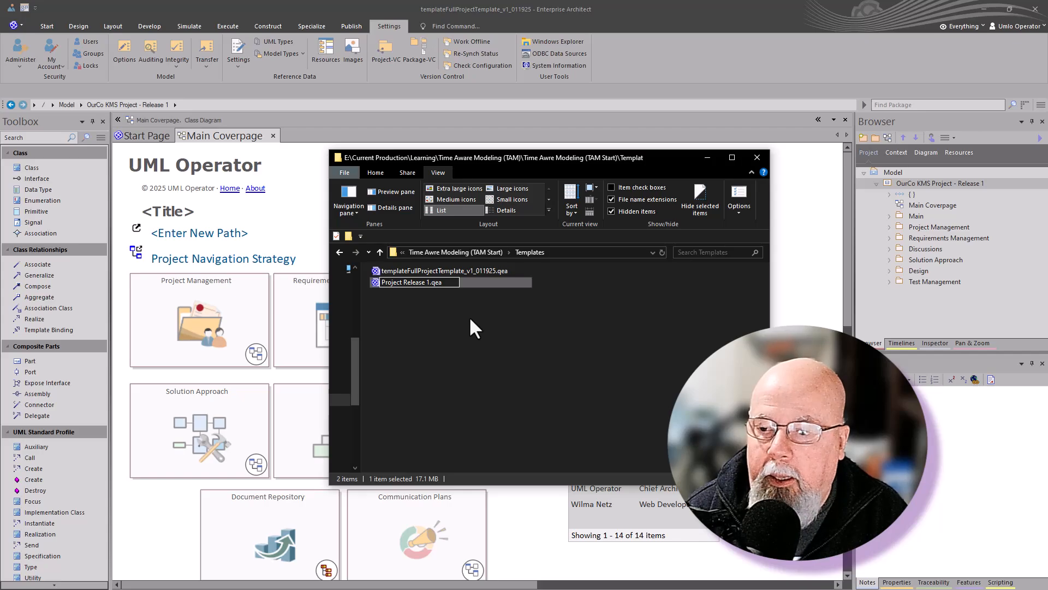
key(Return)
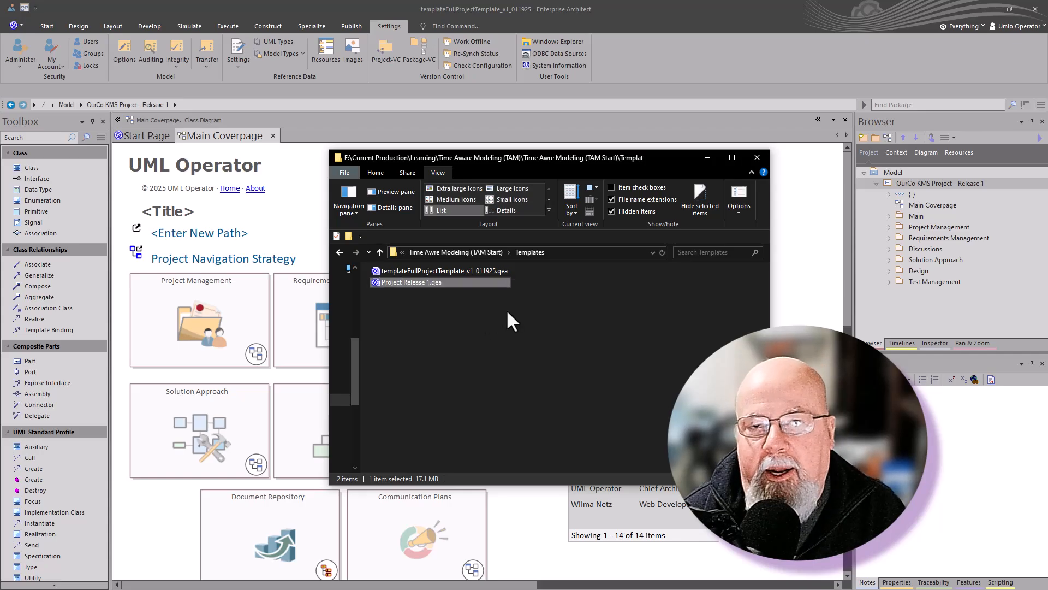
Step: Open Project Release 1.qea in Enterprise Architect and inspect the <Title> element on the Main Coverpage
double_click(420, 283)
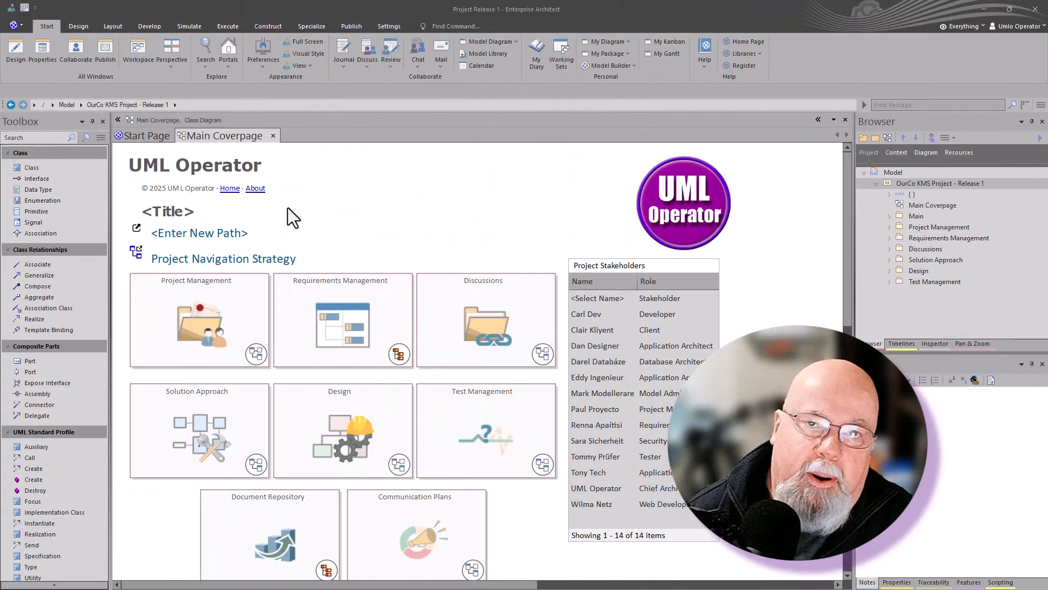
click(194, 210)
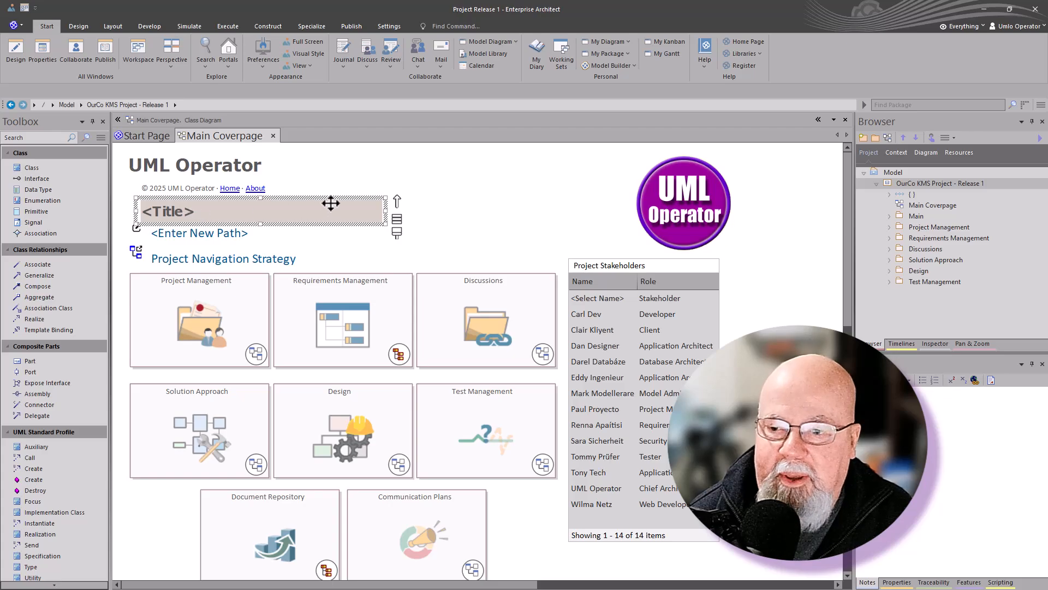
click(519, 230)
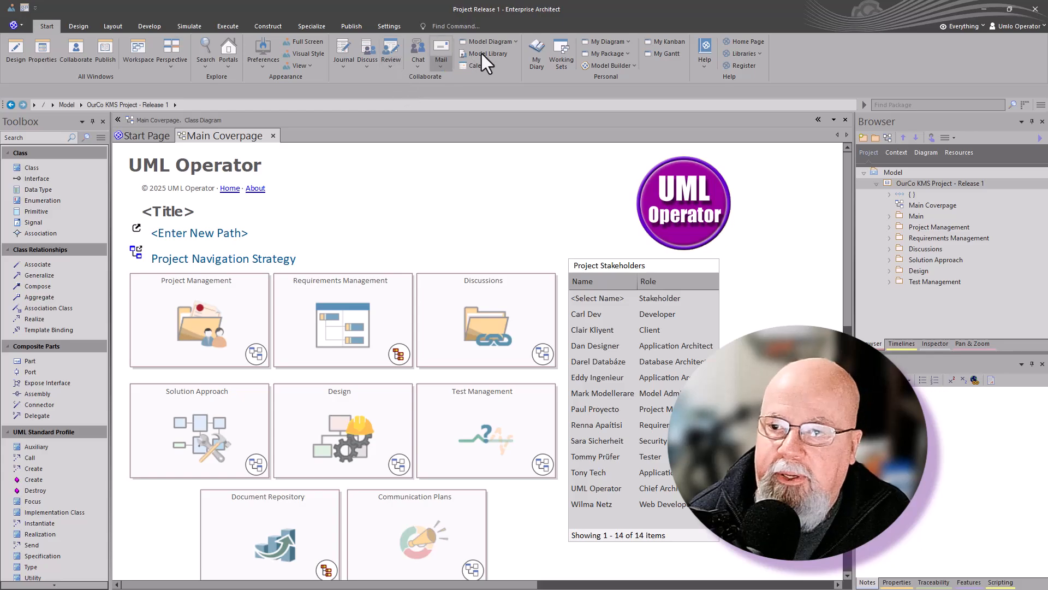
Step: Open the full project transfer via connection, choose File to DBMS, and look through the available source project files
click(389, 26)
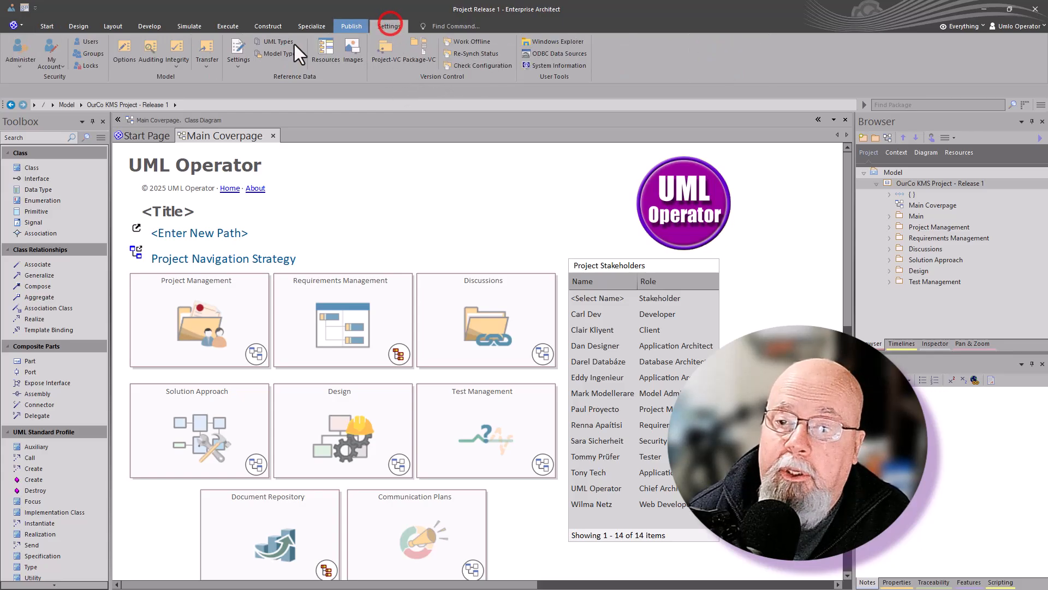
click(202, 69)
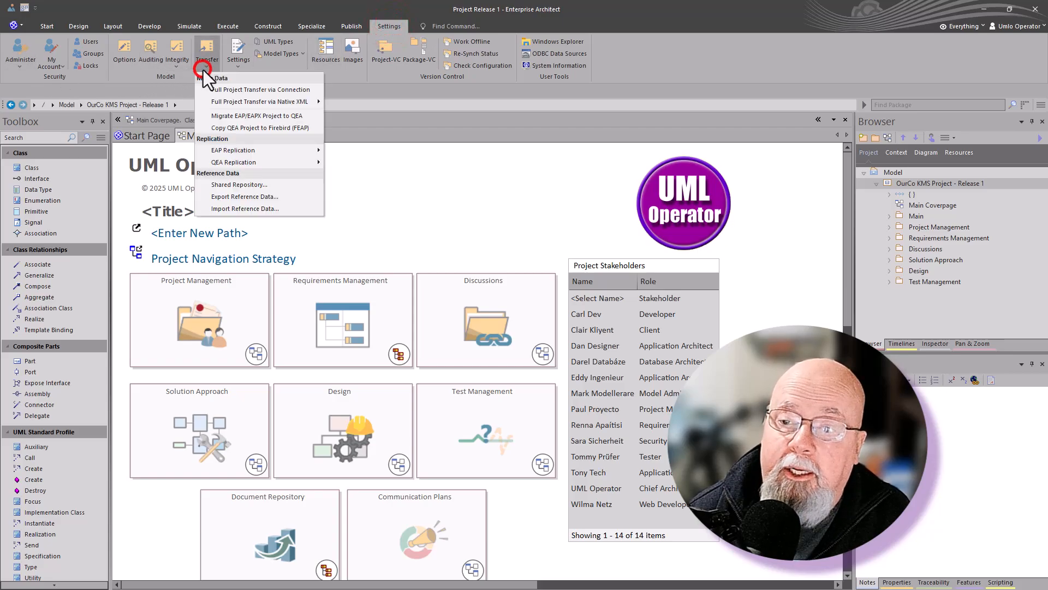
click(224, 90)
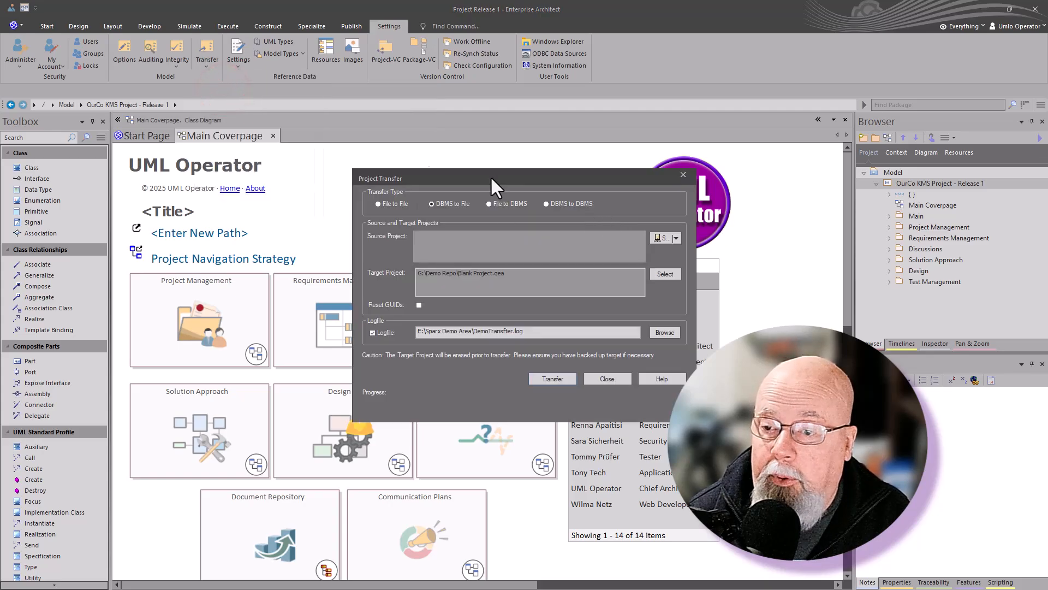
click(491, 203)
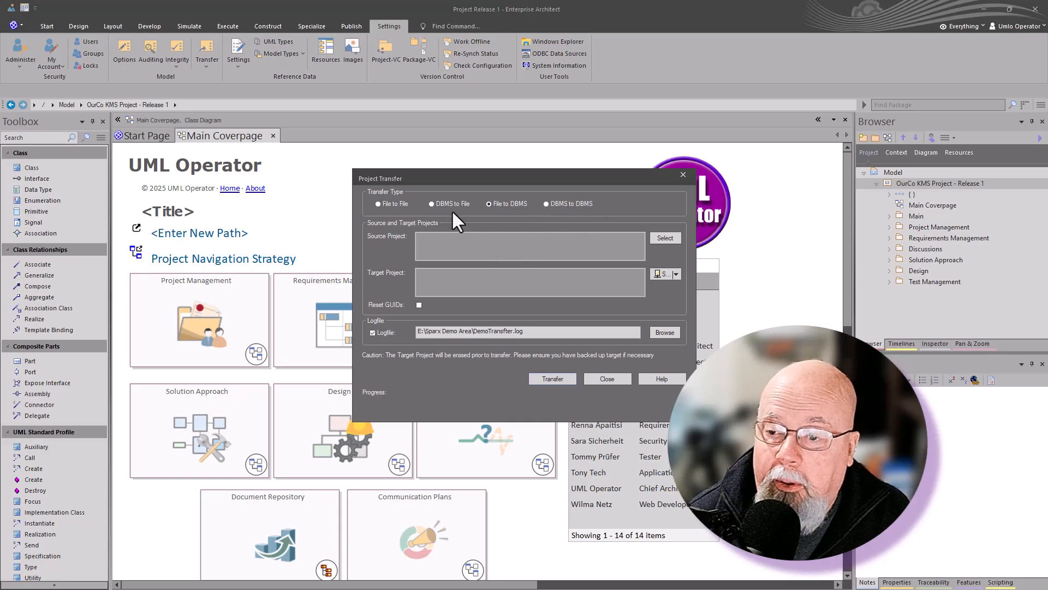
click(516, 234)
click(660, 238)
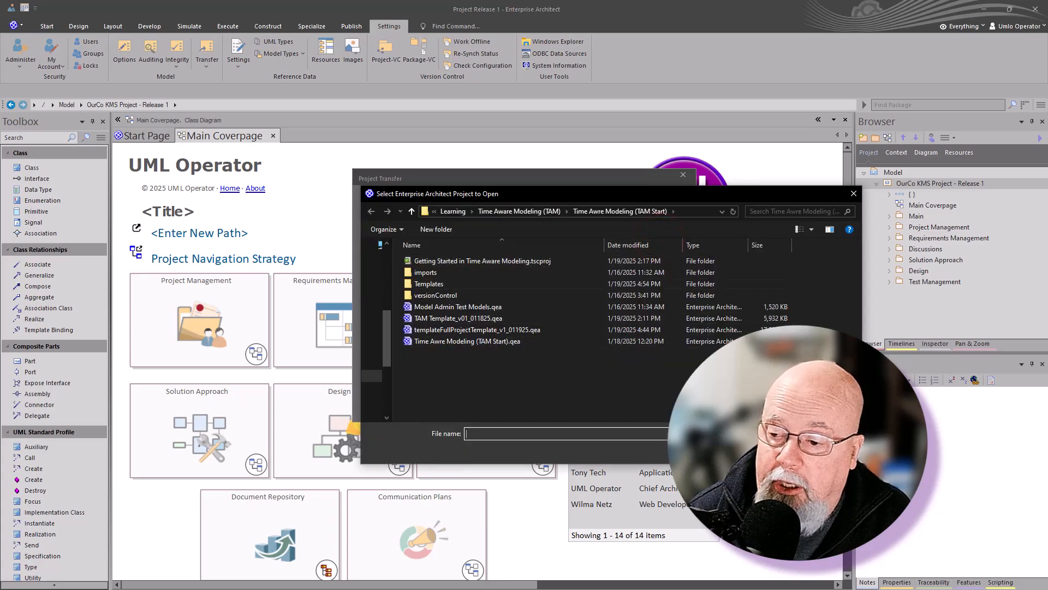
click(830, 451)
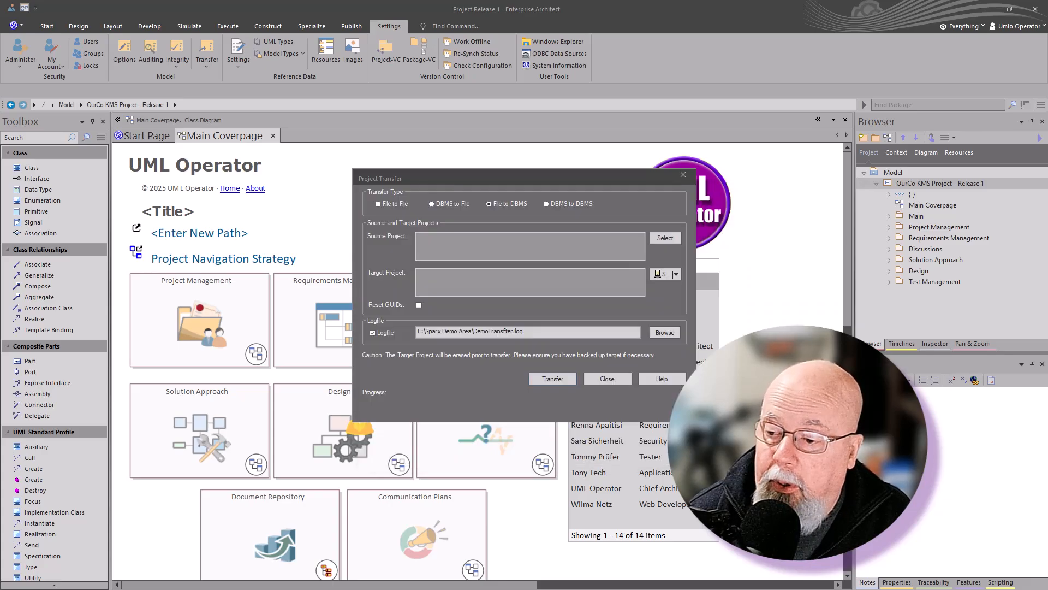
Step: View the server connection settings for the target project and close the project transfer without running it
click(496, 273)
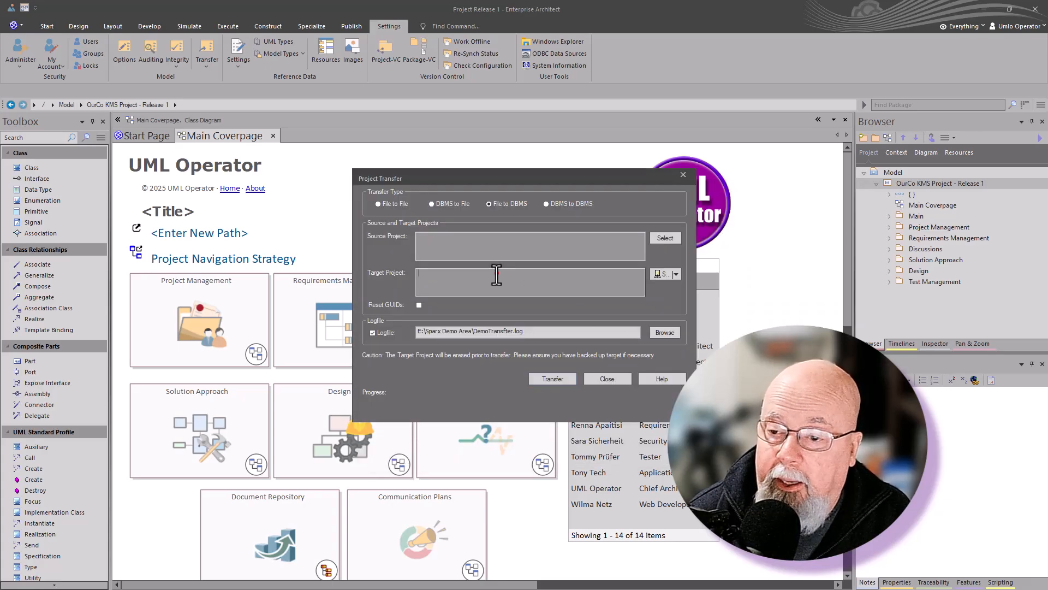
click(657, 278)
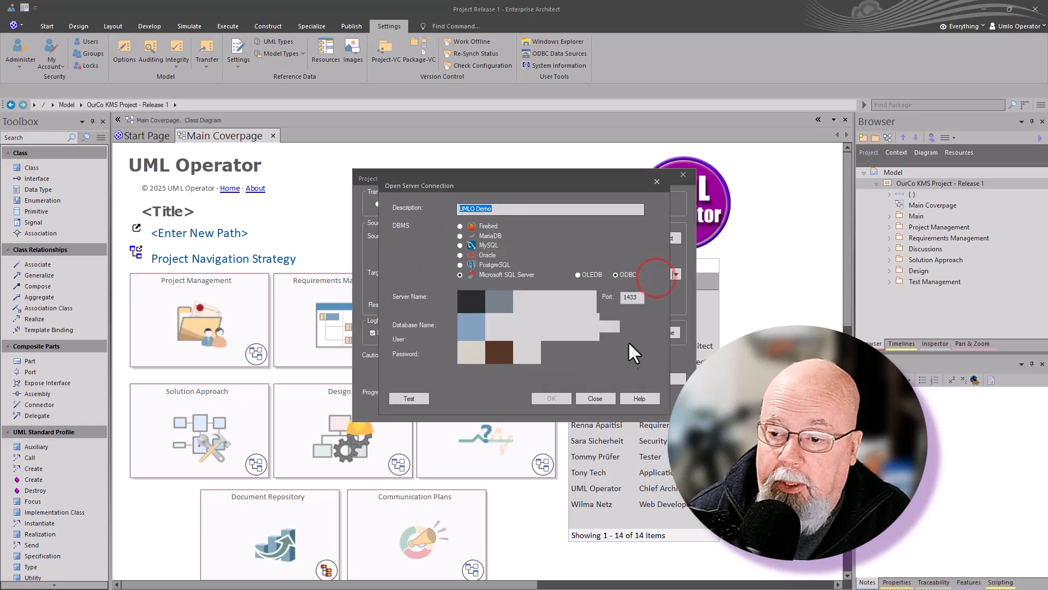
click(607, 392)
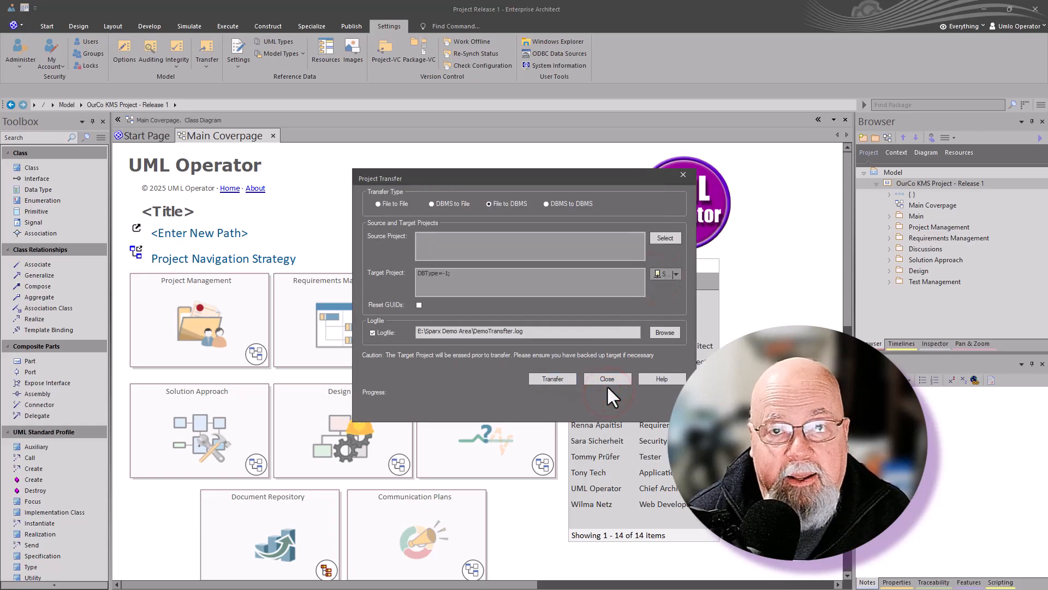
click(607, 383)
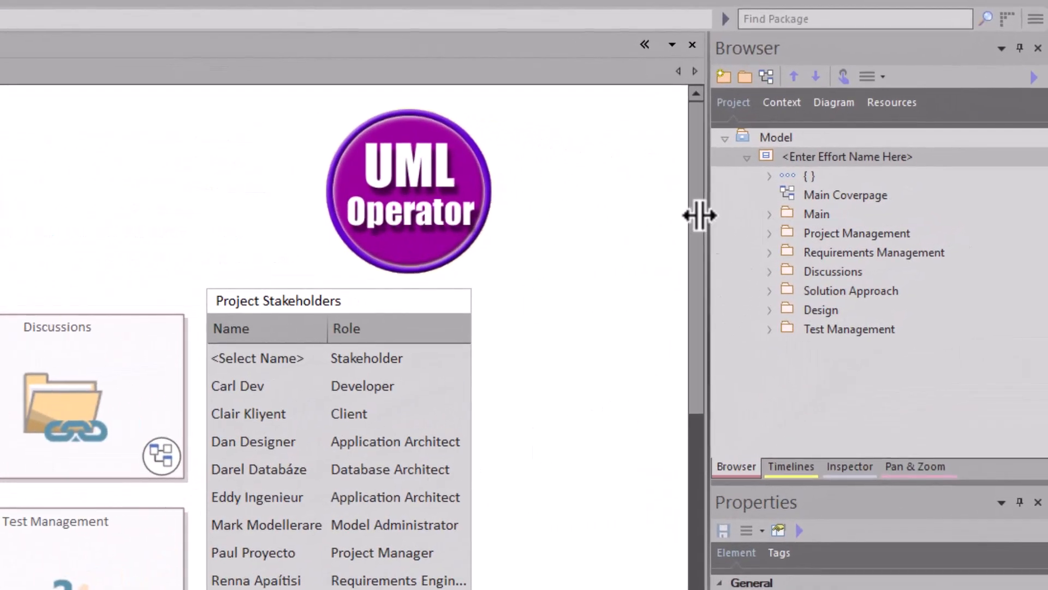
Step: Export the <Enter Effort Name Here> package in native XML format to xmiFullProjectTemplate_v1_011925.xml in Templates\XMI, replacing the existing file
click(814, 160)
click(747, 157)
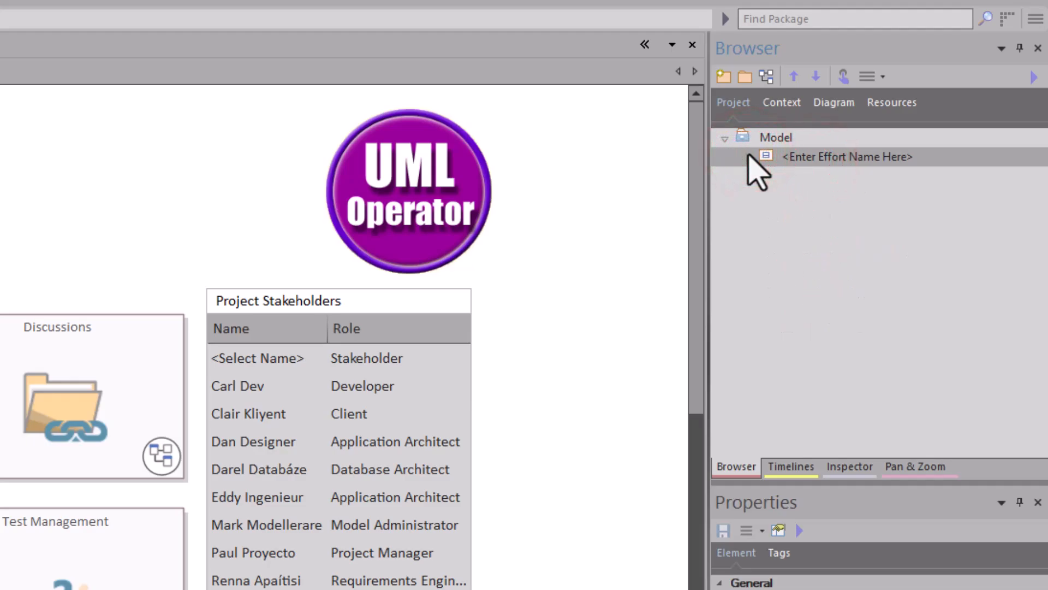
click(747, 157)
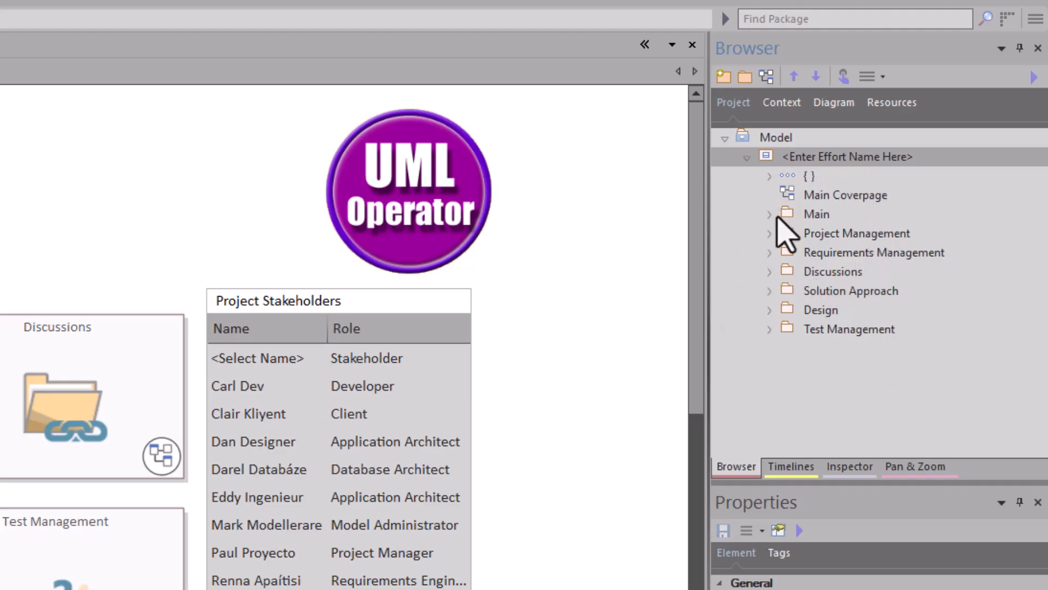
click(767, 156)
key(ctrl+alt+e)
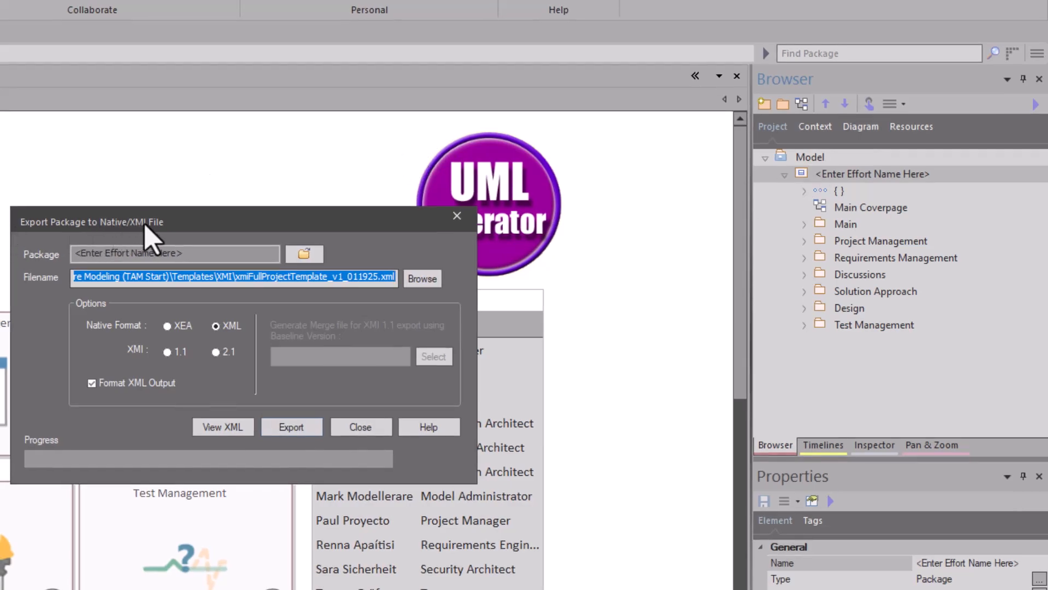
click(423, 278)
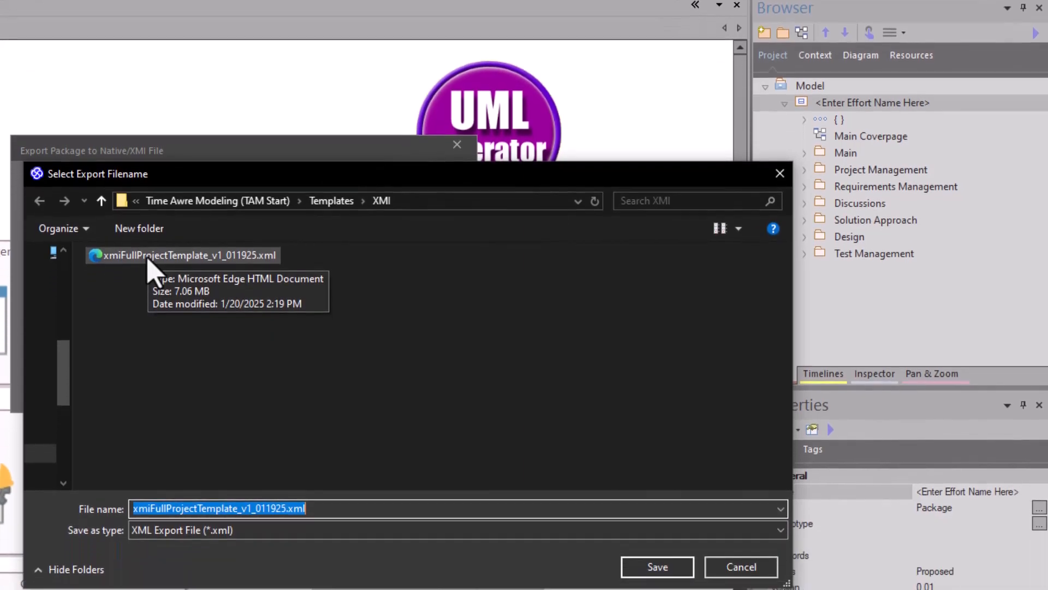
click(148, 261)
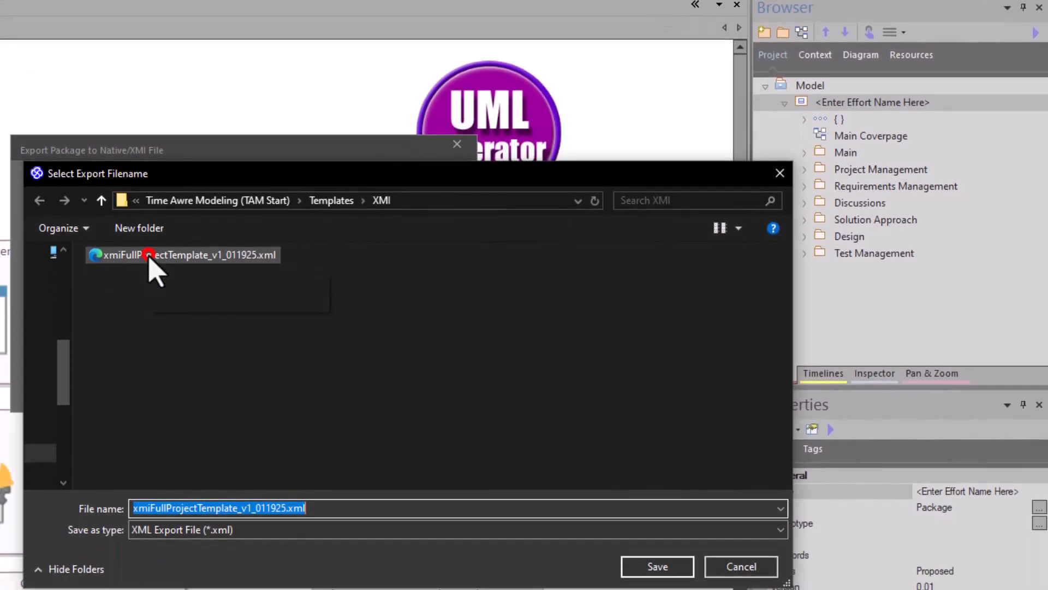
click(658, 566)
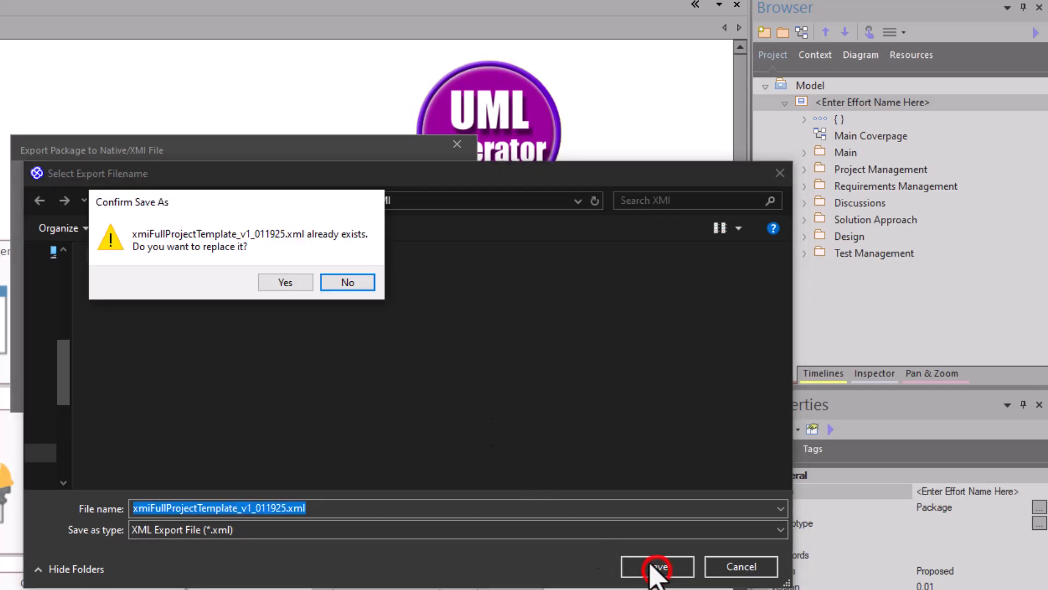
click(288, 275)
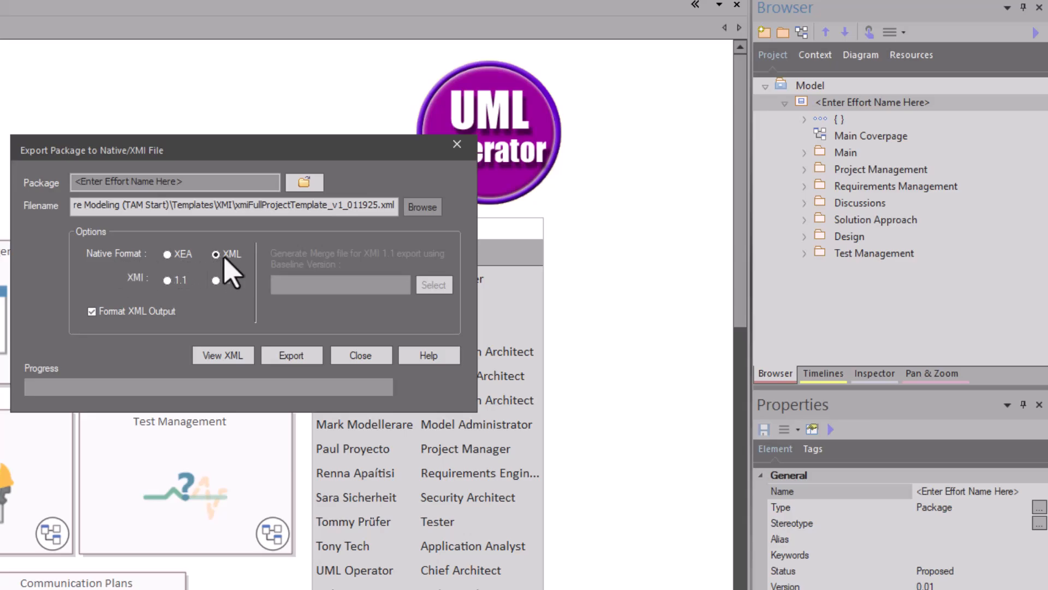
click(281, 352)
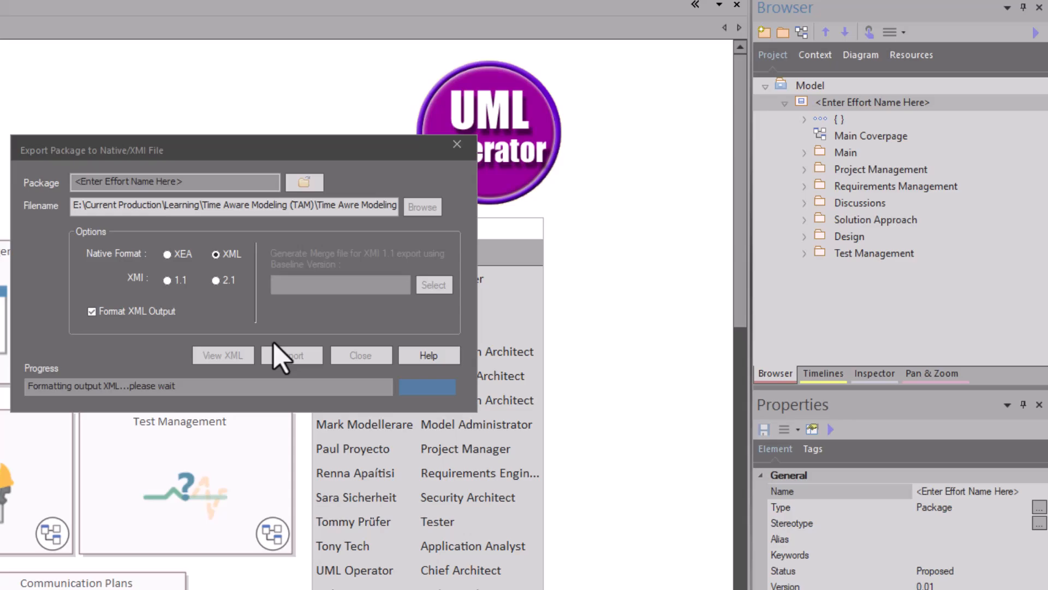
click(371, 352)
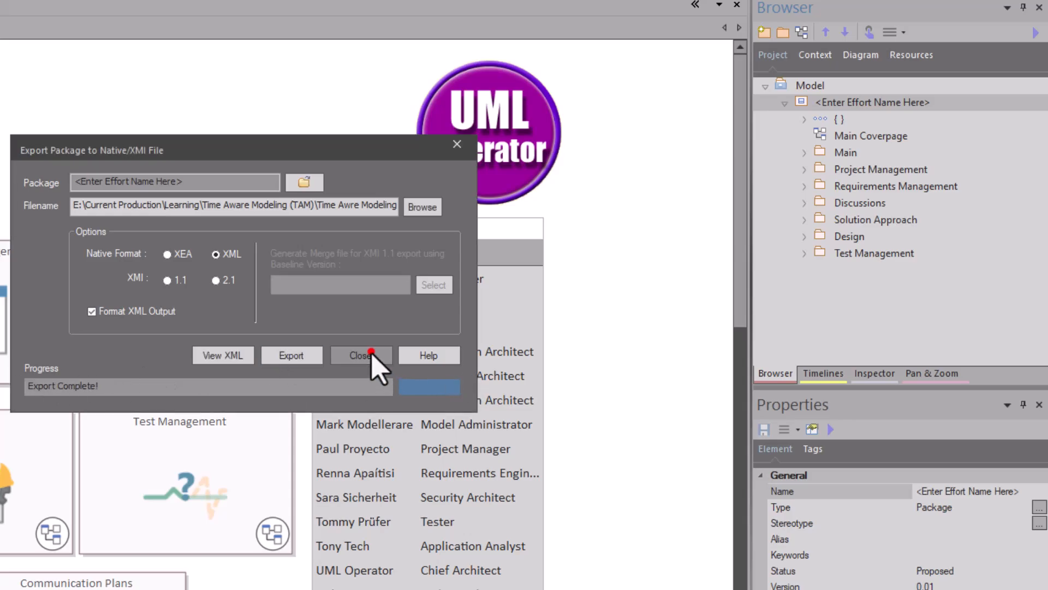
Step: Rename the <Enter Effort Name Here> package as Demo Projkect Release 1
click(805, 101)
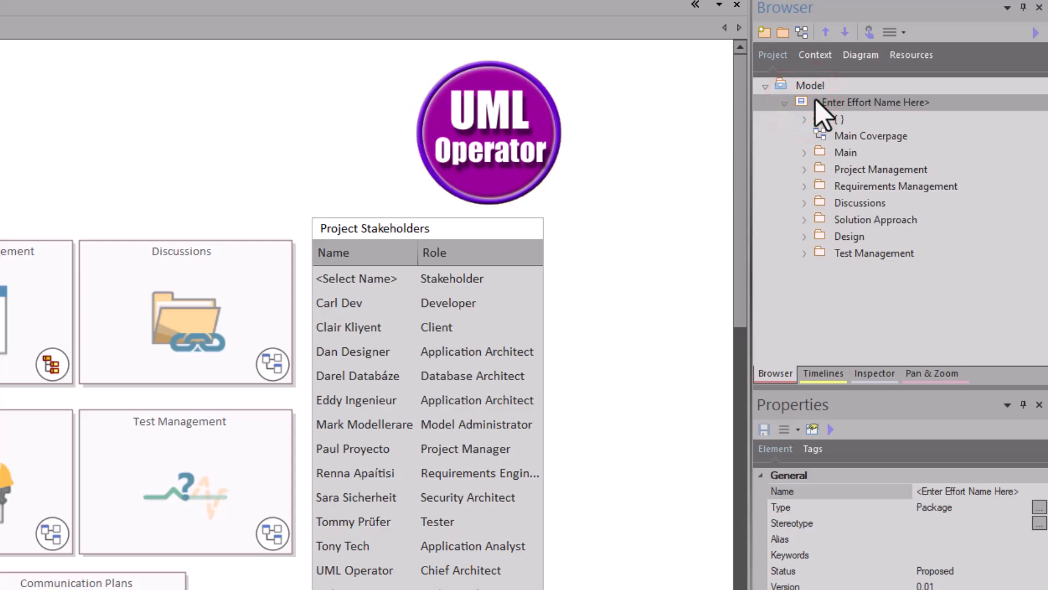
key(F2)
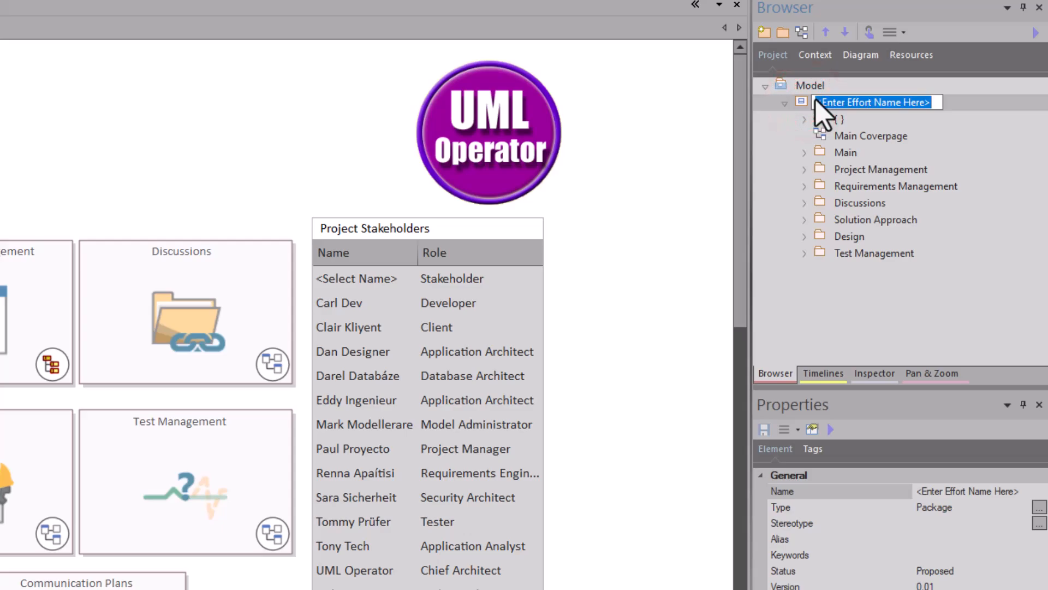
key(BackSpace)
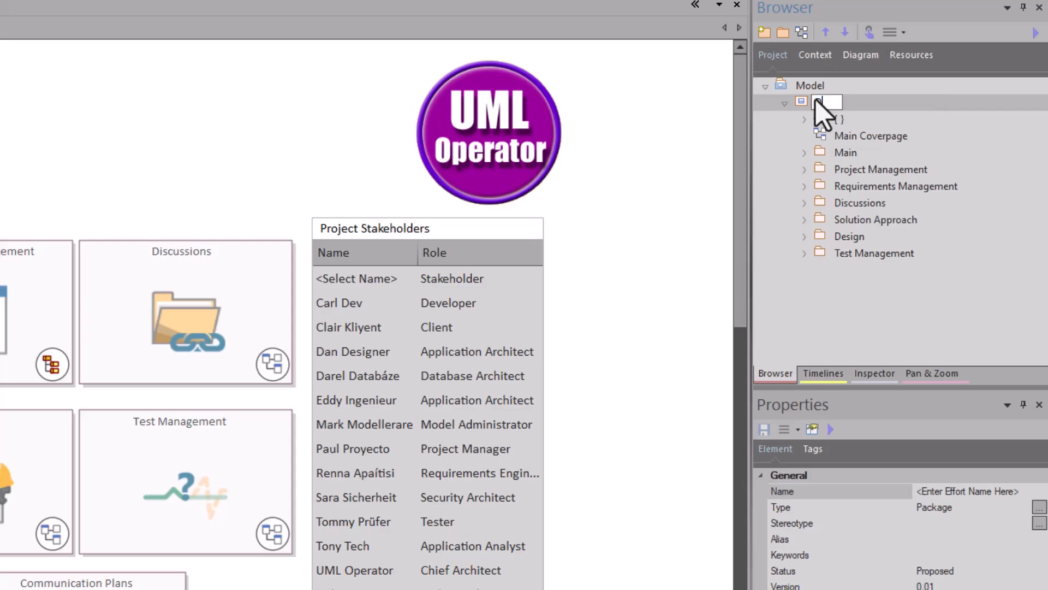
text(Demo Poro)
key(BackSpace)
key(BackSpace)
text(rojkect Release 1)
key(Return)
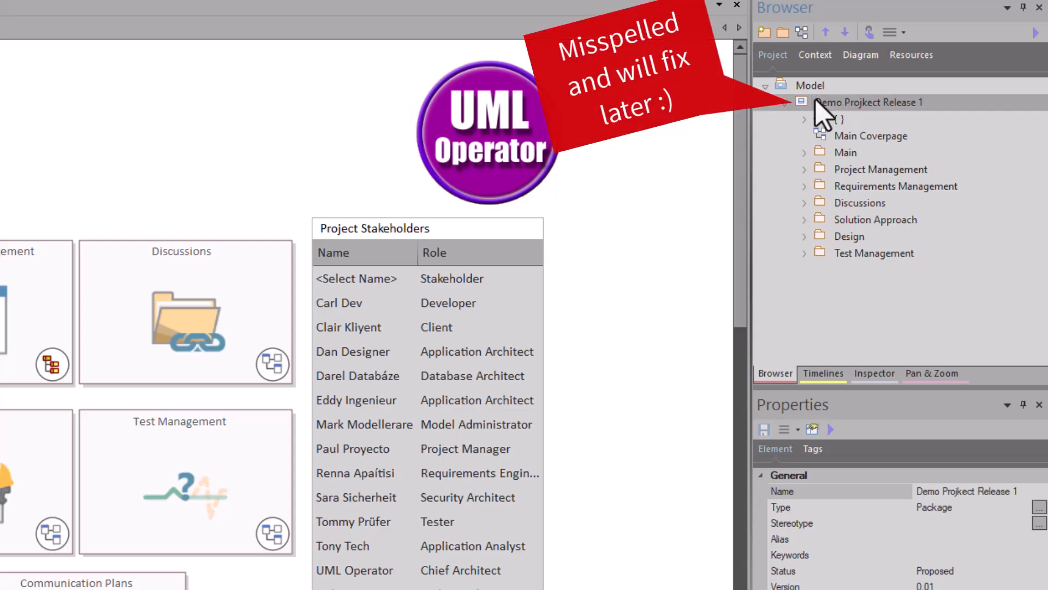
click(815, 101)
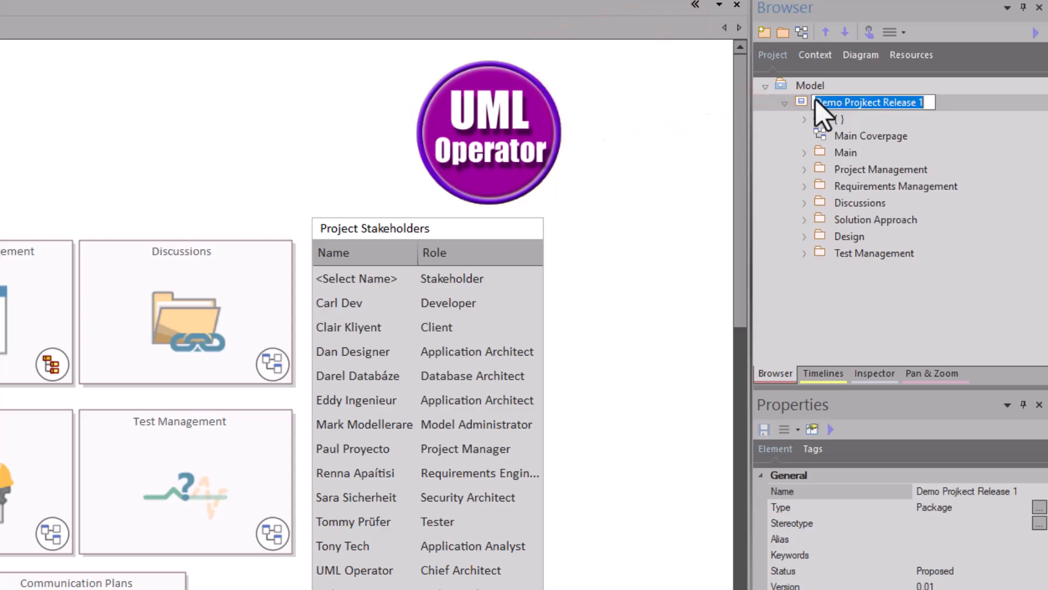
click(862, 102)
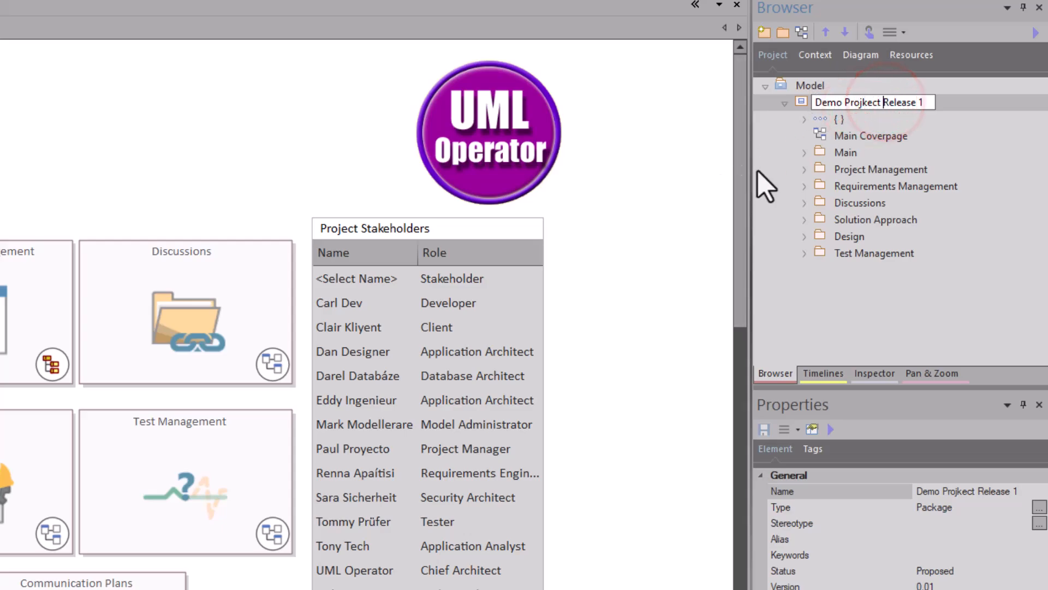
click(798, 104)
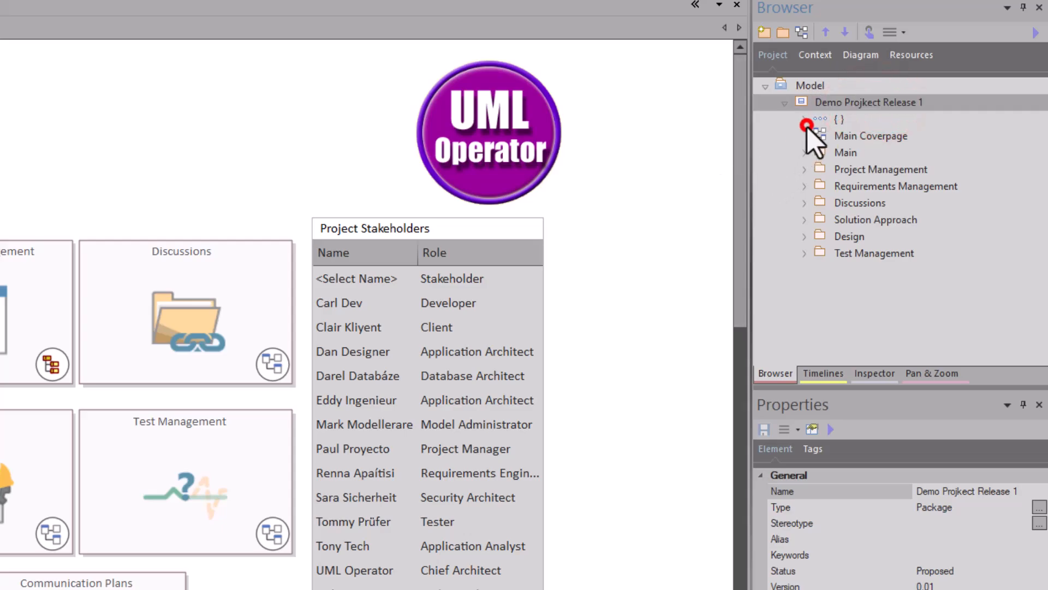
Step: Import the template file xmiFullProjectTemplate_v1_011925.xml from Templates\XMI into the Model root with Strip GUIDs enabled
click(784, 103)
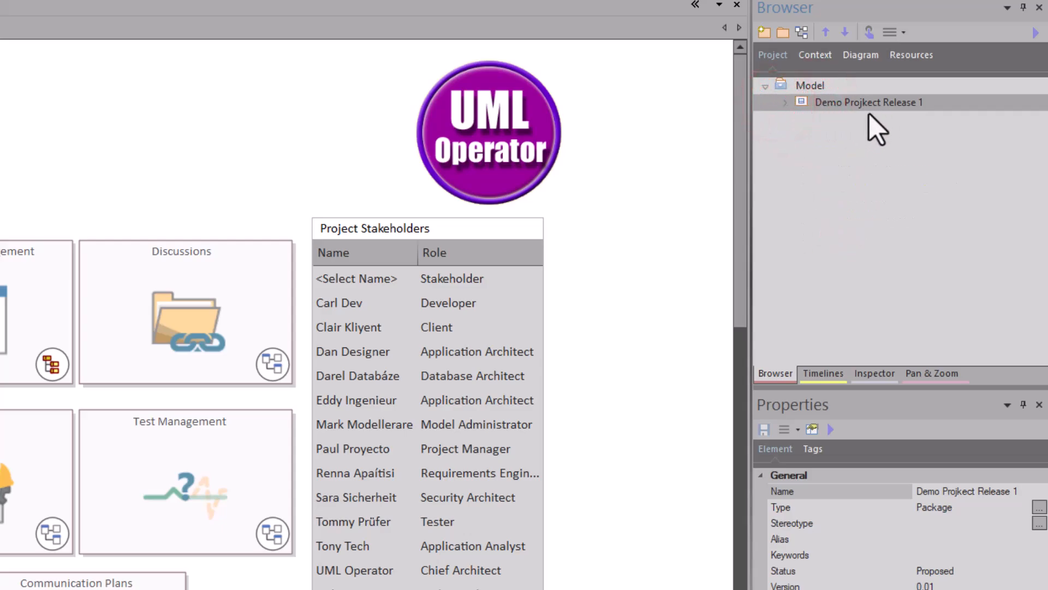
click(807, 86)
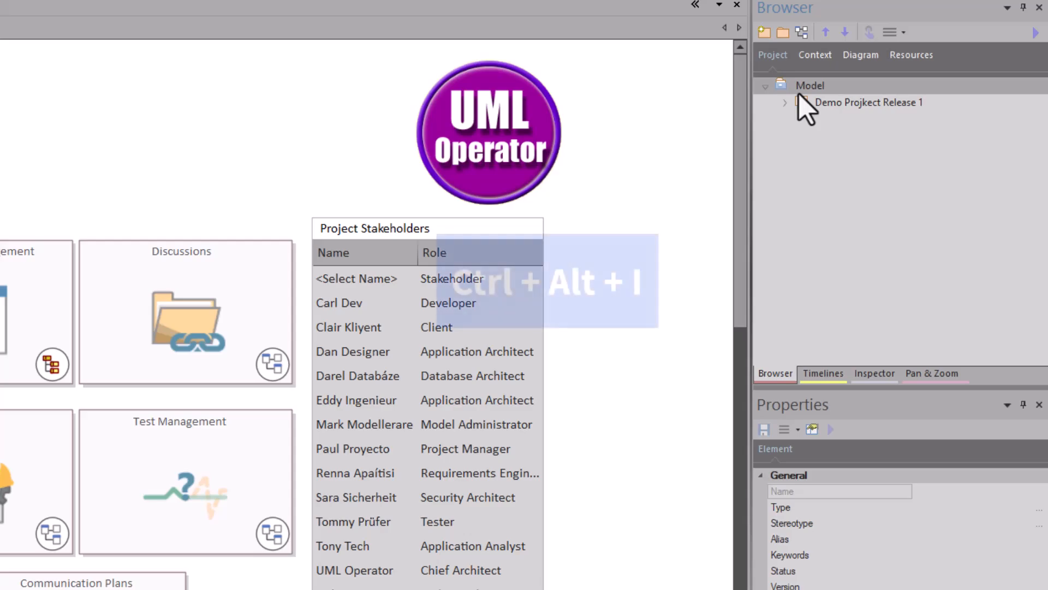
key(ctrl+alt+i)
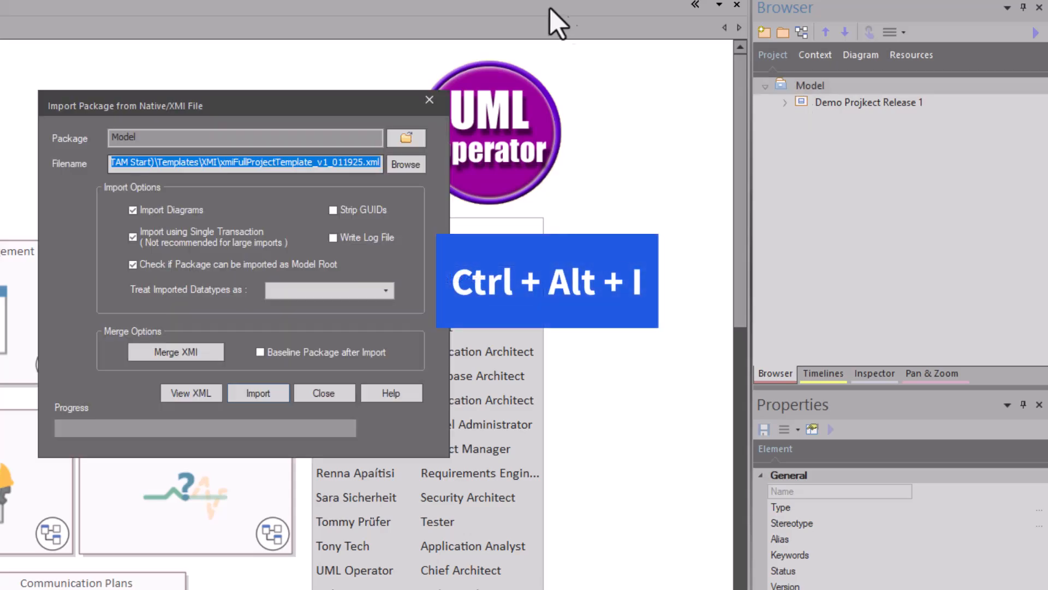
click(408, 165)
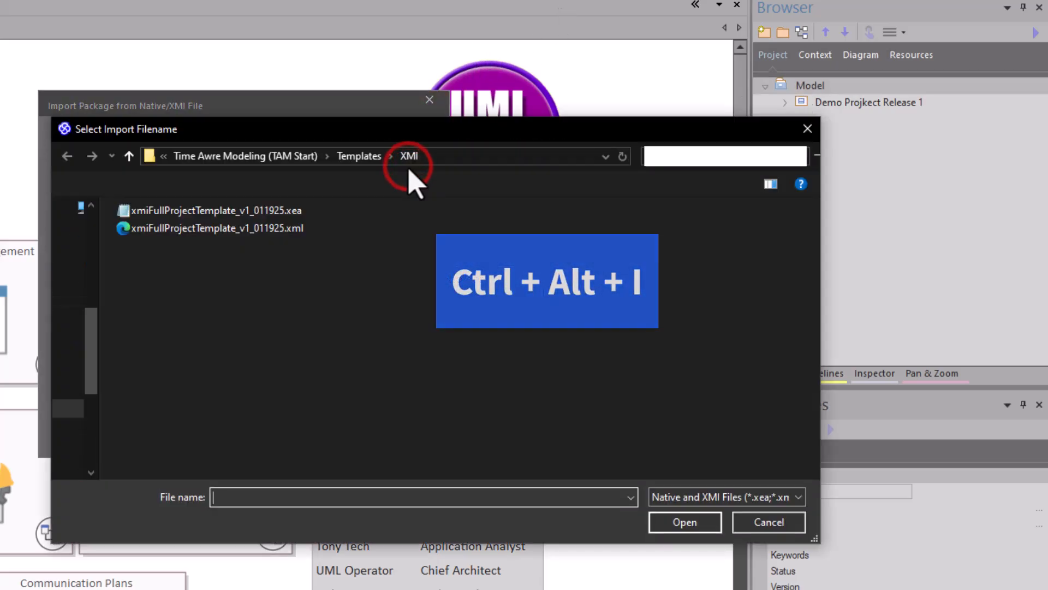
click(233, 228)
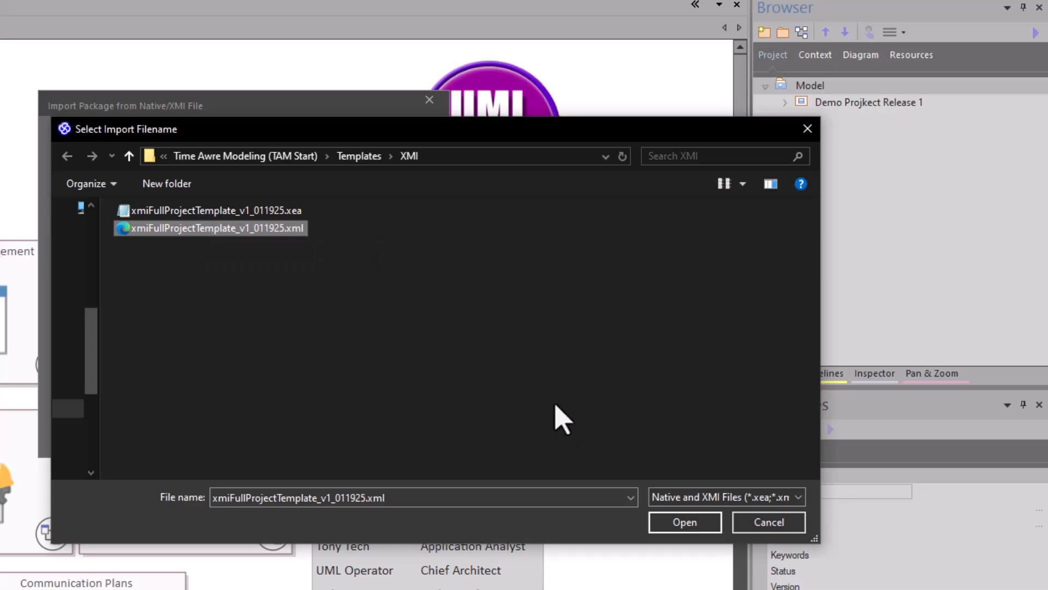
click(694, 522)
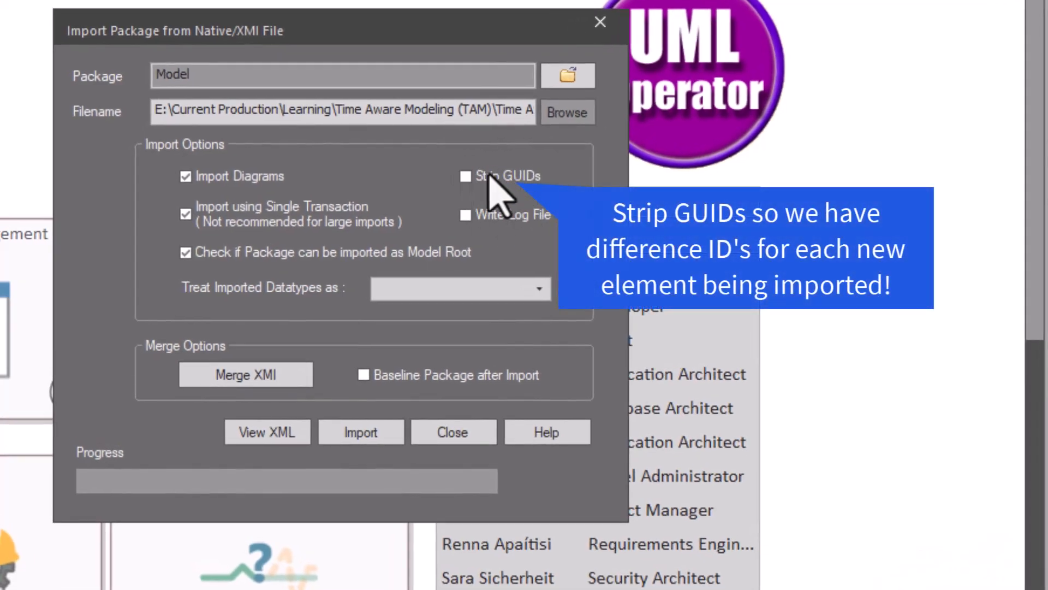
click(496, 176)
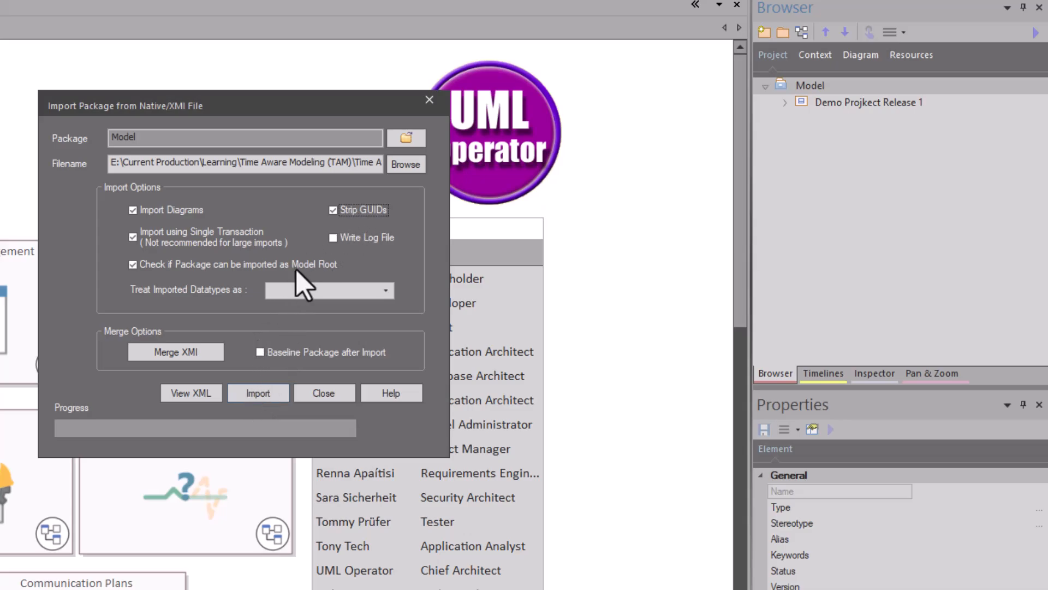
click(250, 391)
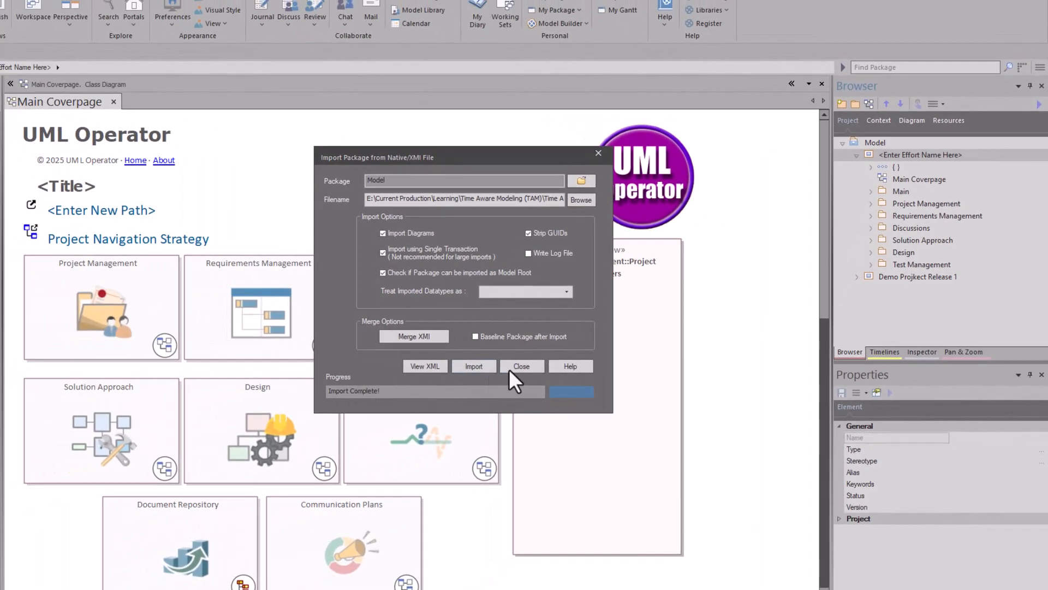
click(517, 366)
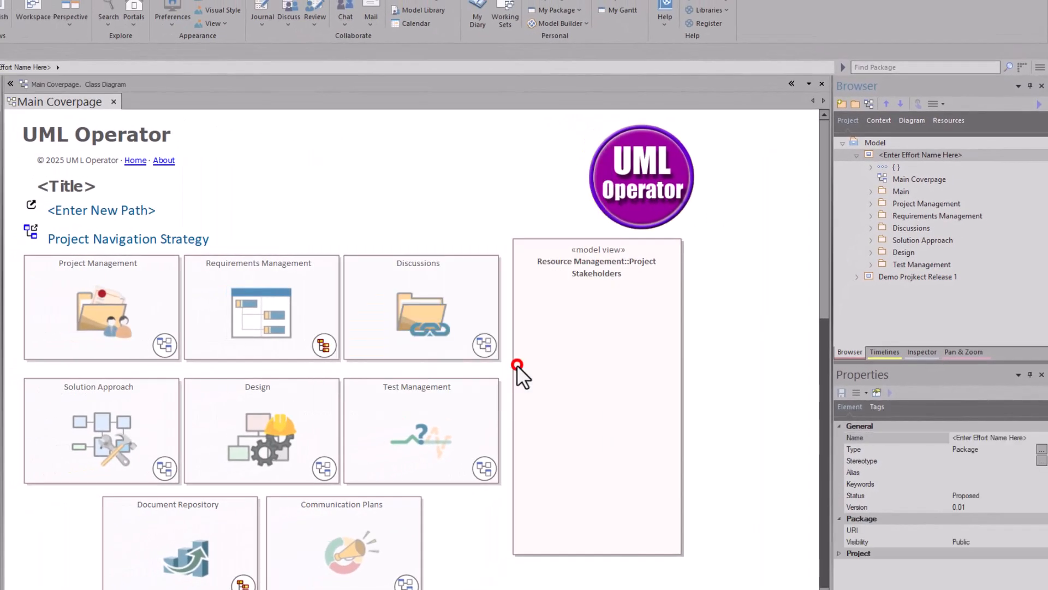
Step: Move the Demo Projkect Release 1 package above the <Enter Effort Name Here> package and collapse both packages
click(855, 156)
click(872, 167)
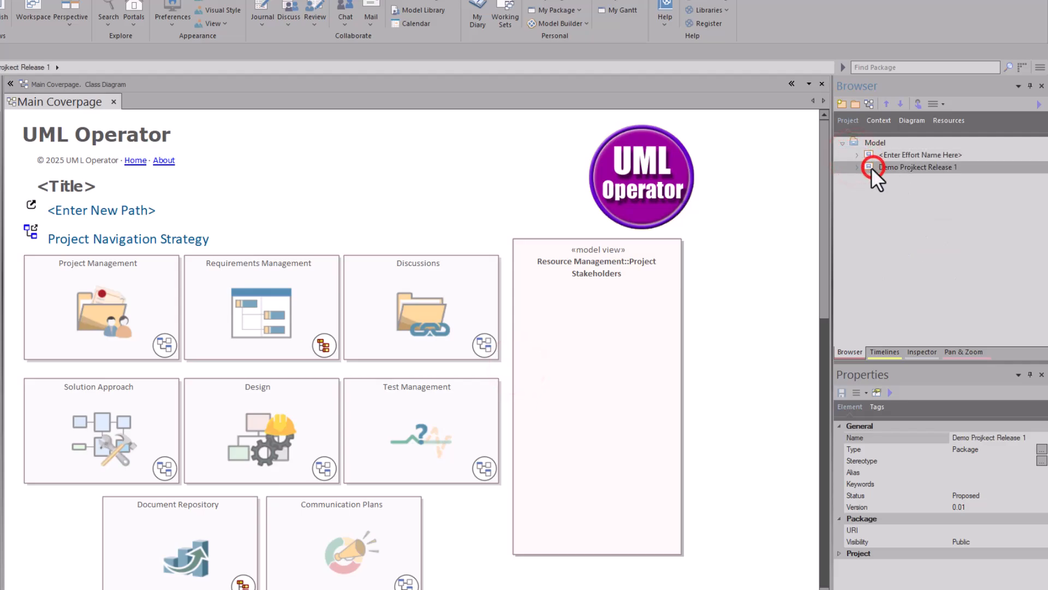
click(857, 167)
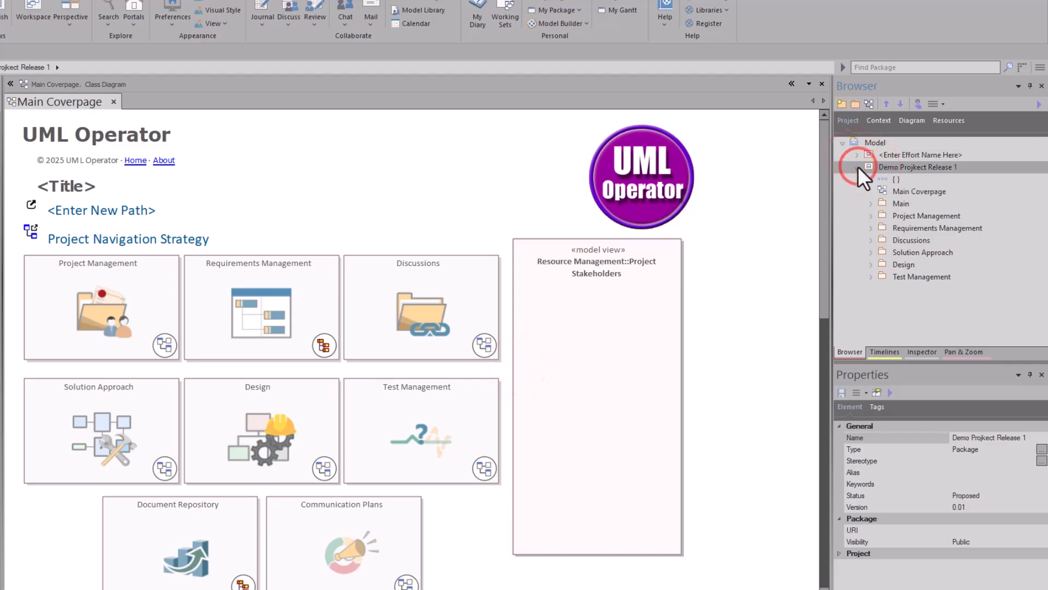
click(869, 165)
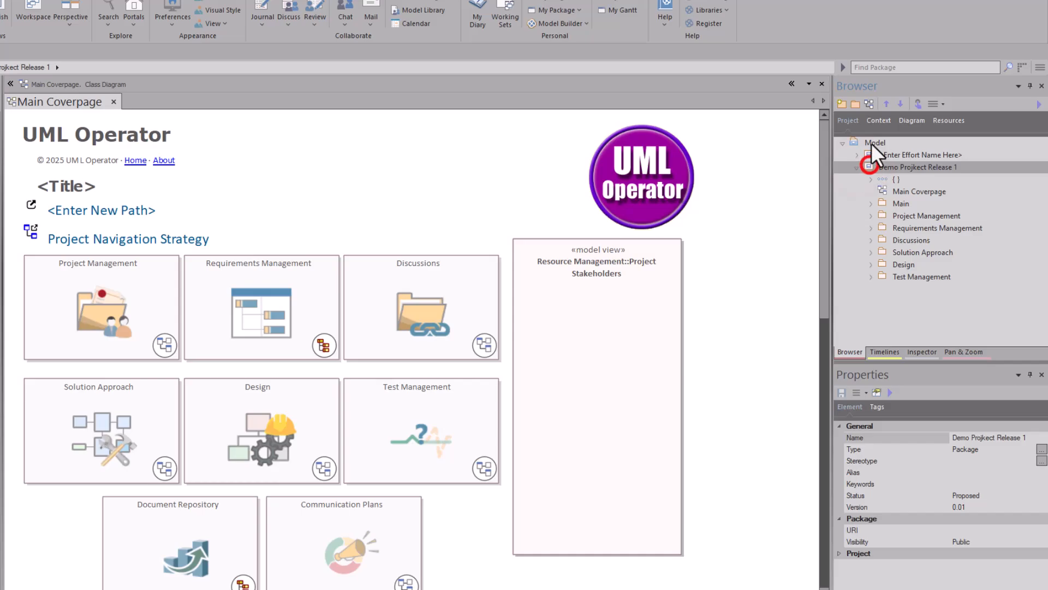
click(887, 104)
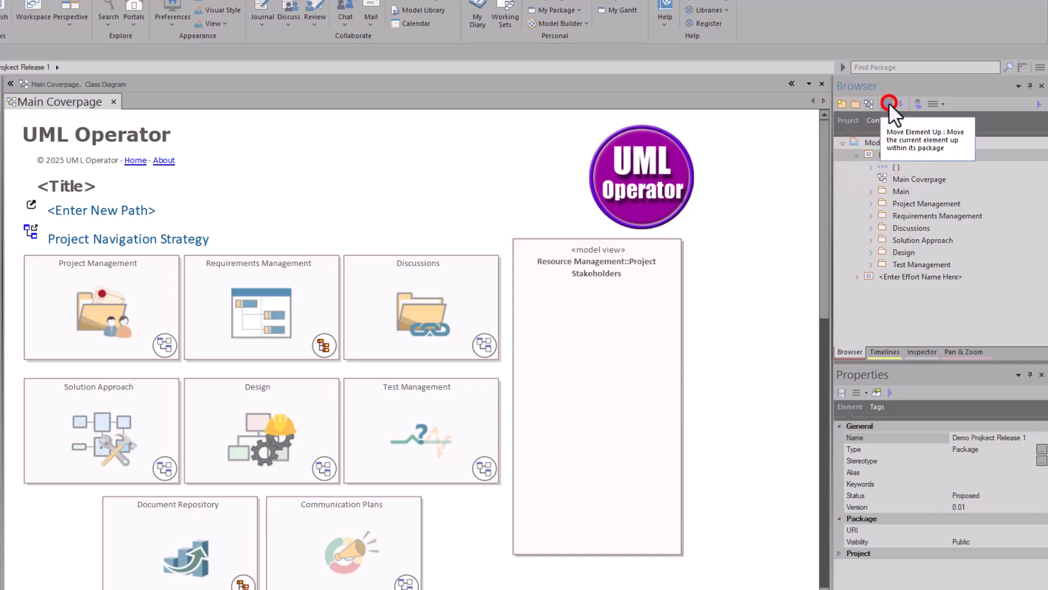
click(859, 155)
Step: Open the Main Coverpage of the imported <Enter Effort Name Here> package and compare it with the already open Main Coverpage
click(859, 164)
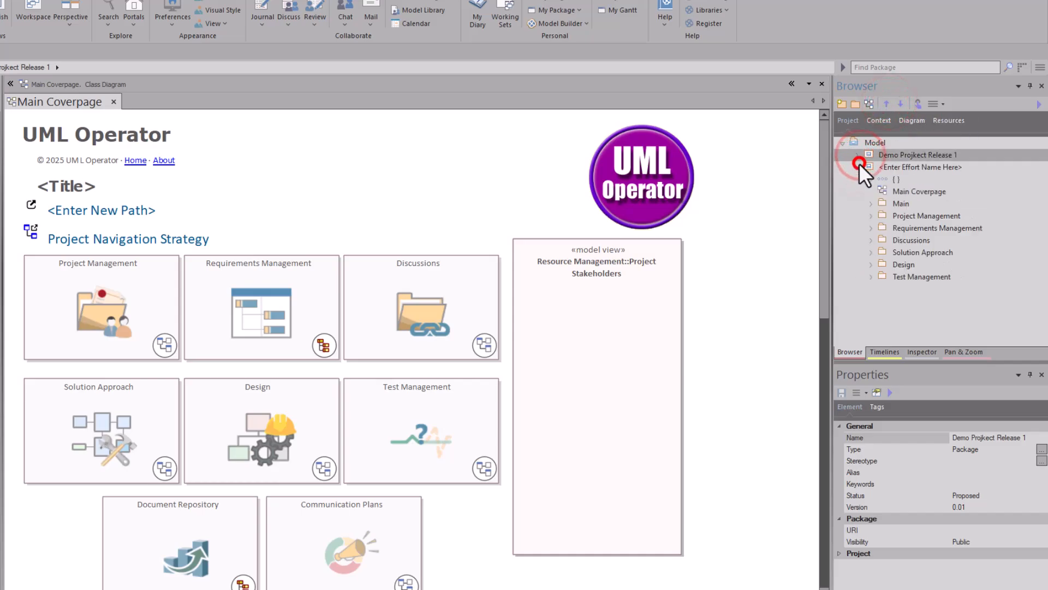
double_click(914, 191)
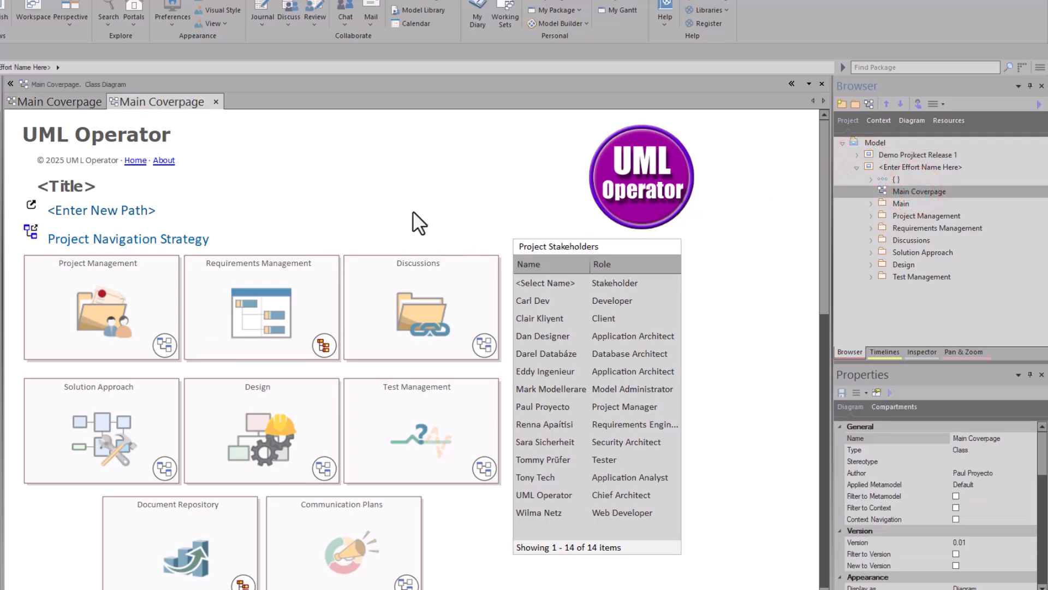
click(78, 105)
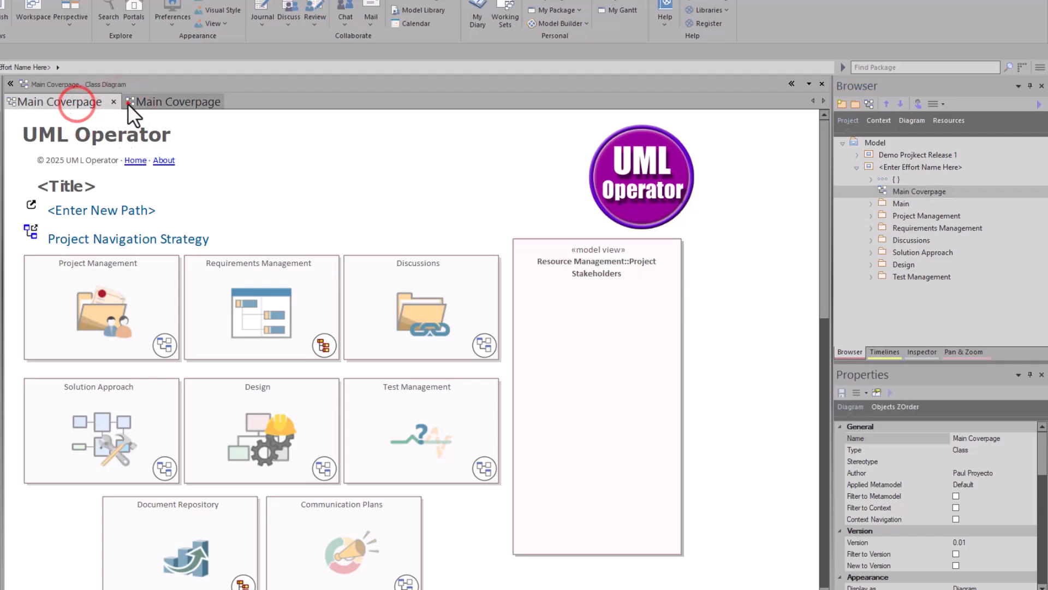
click(129, 103)
click(83, 100)
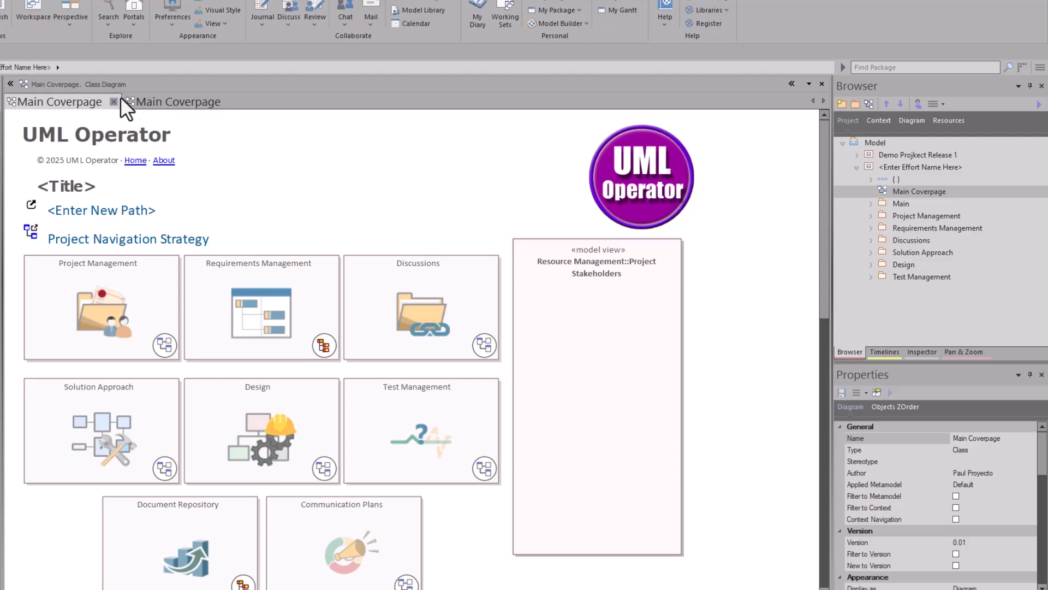
click(147, 97)
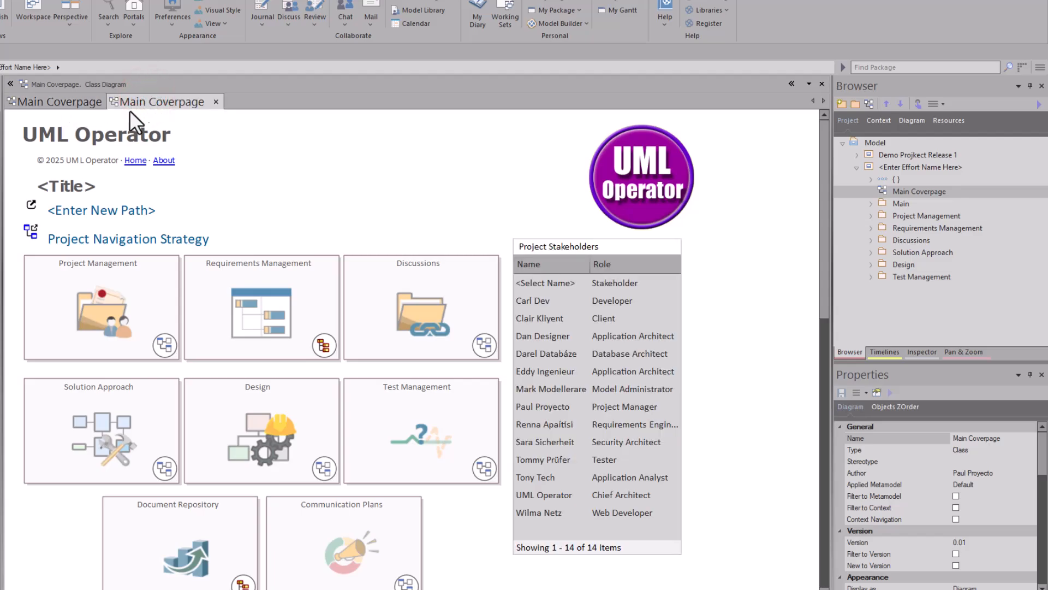
click(71, 183)
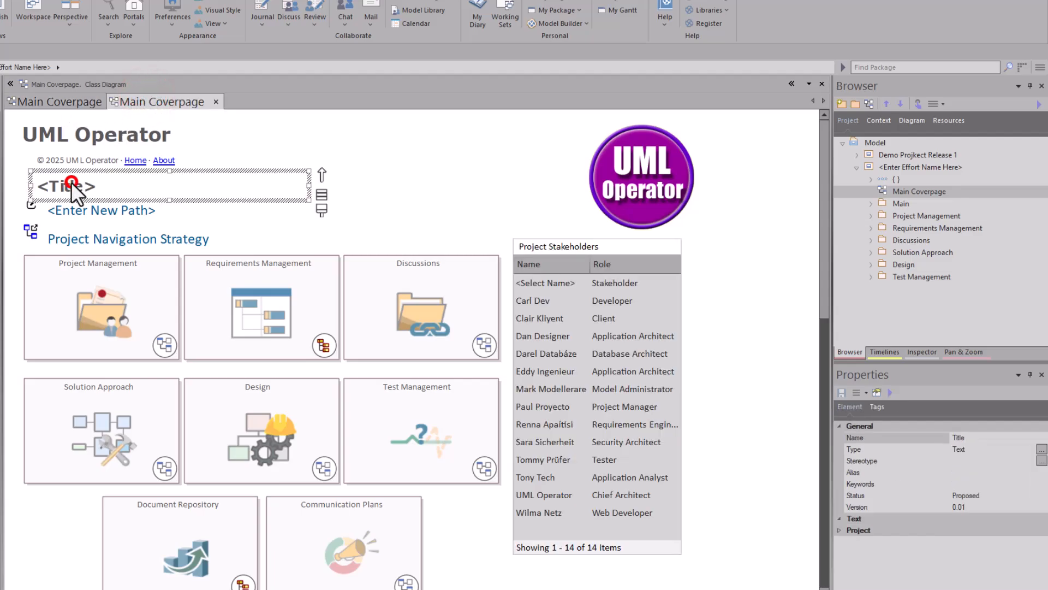
click(82, 104)
click(148, 103)
click(87, 103)
click(168, 101)
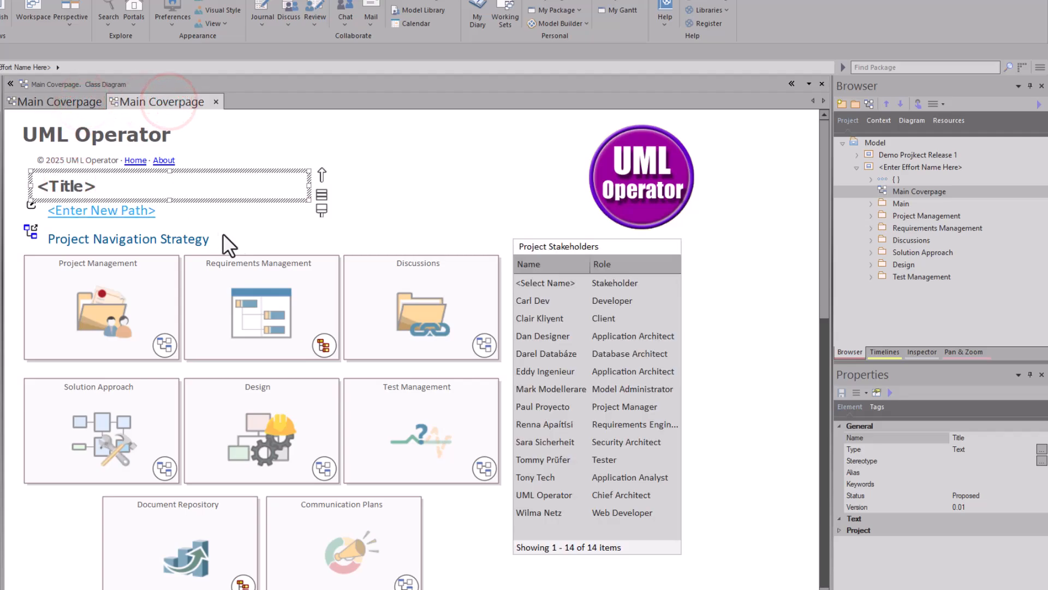
Step: Import xmiFullProjectTemplate_v1_011925.xml into the Model root a second time, again stripping the GUIDs
click(855, 167)
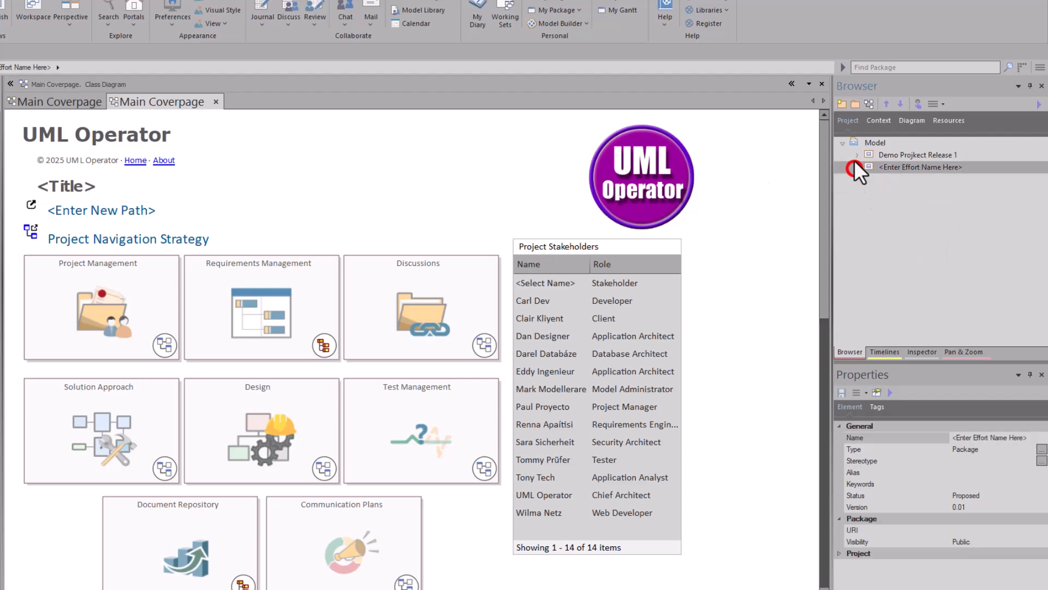
click(864, 143)
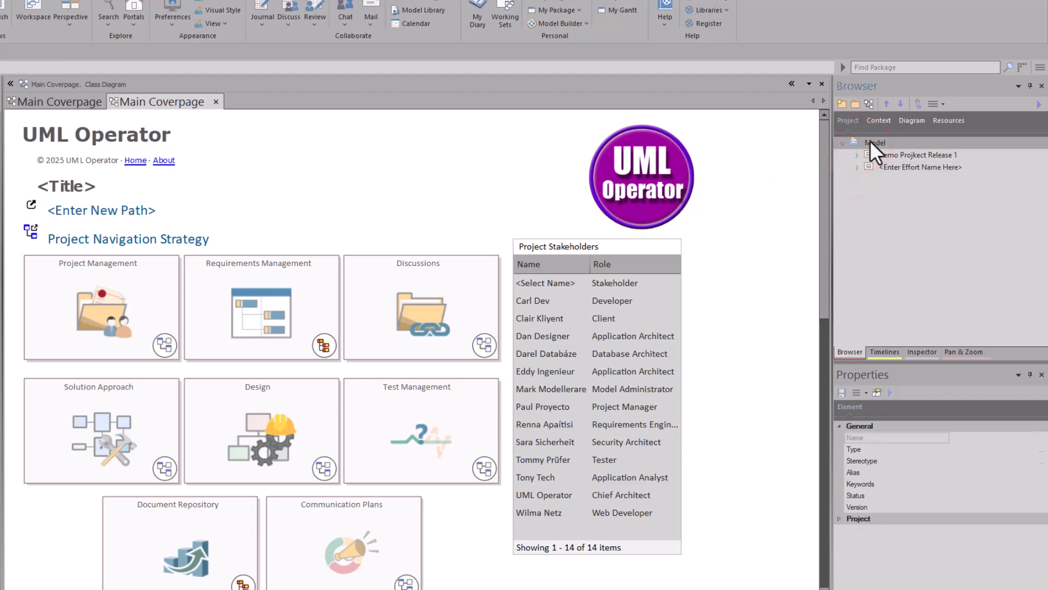
key(ctrl+alt+i)
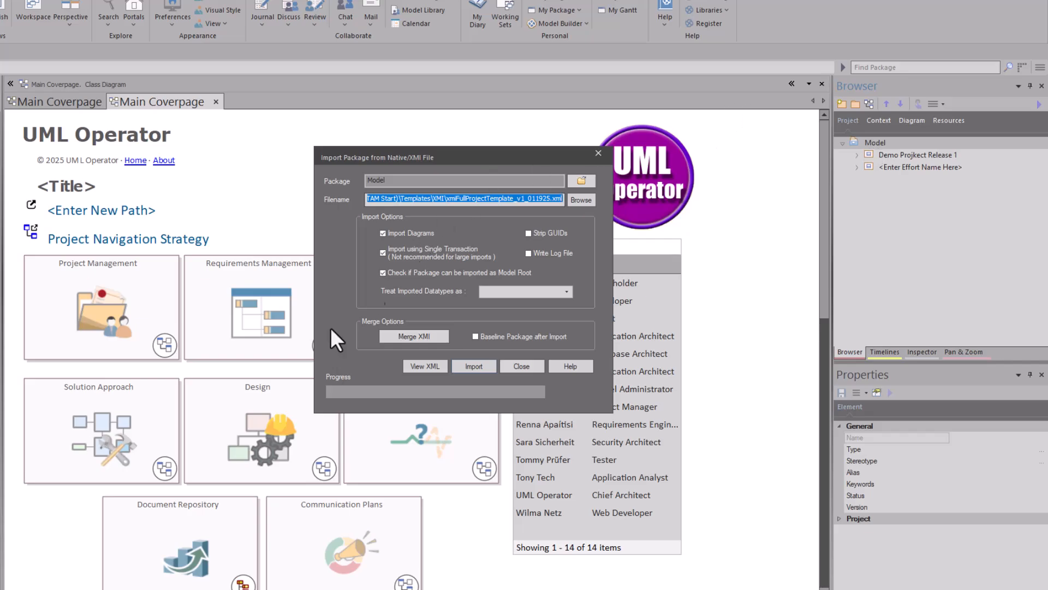
click(536, 232)
click(475, 365)
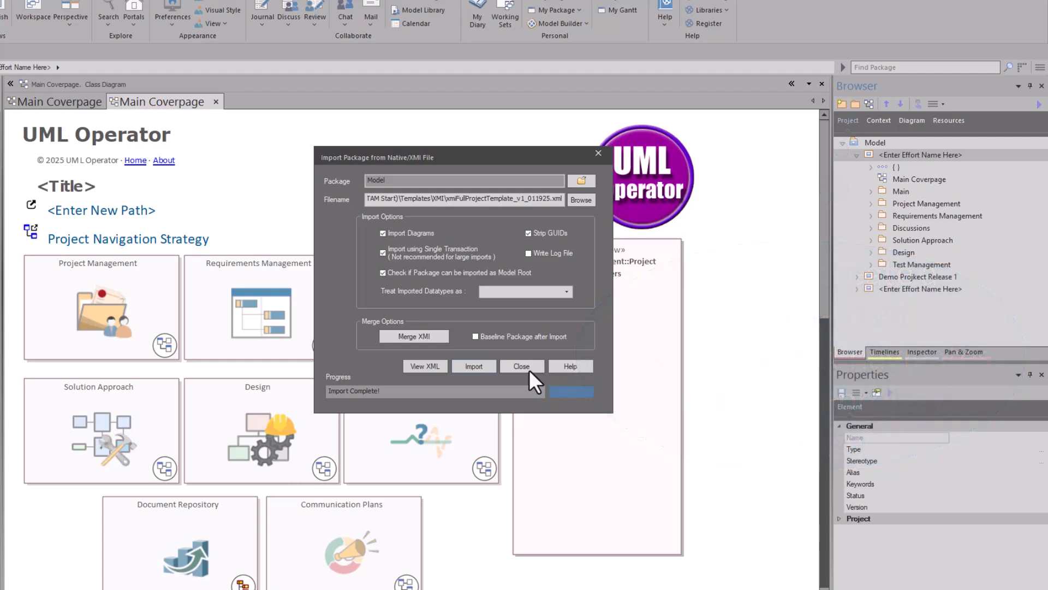
click(521, 366)
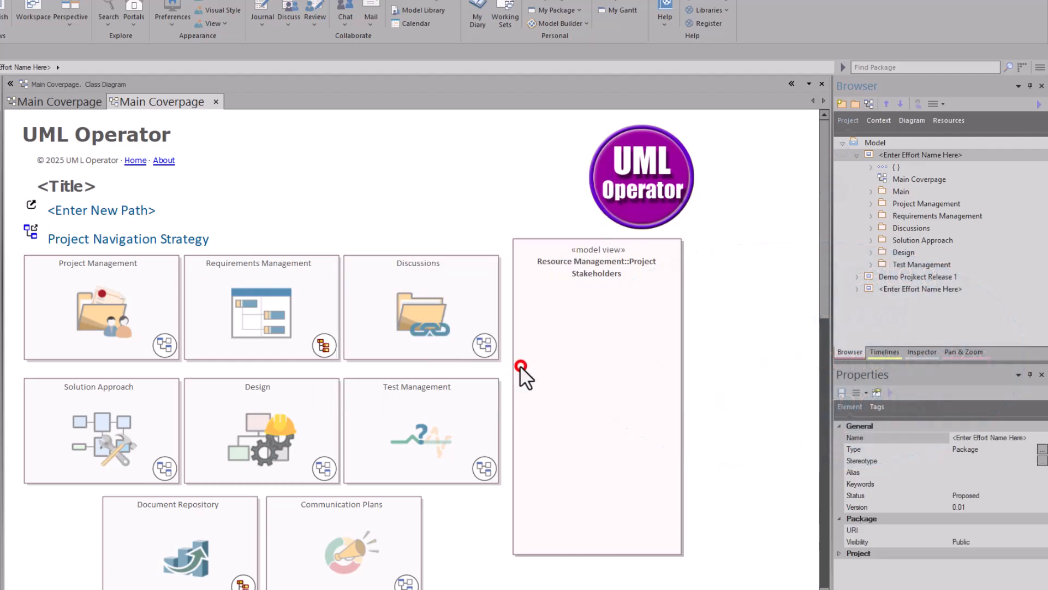
Step: Collapse the newly imported <Enter Effort Name Here> package and move it below Demo Projkect Release 1
click(856, 154)
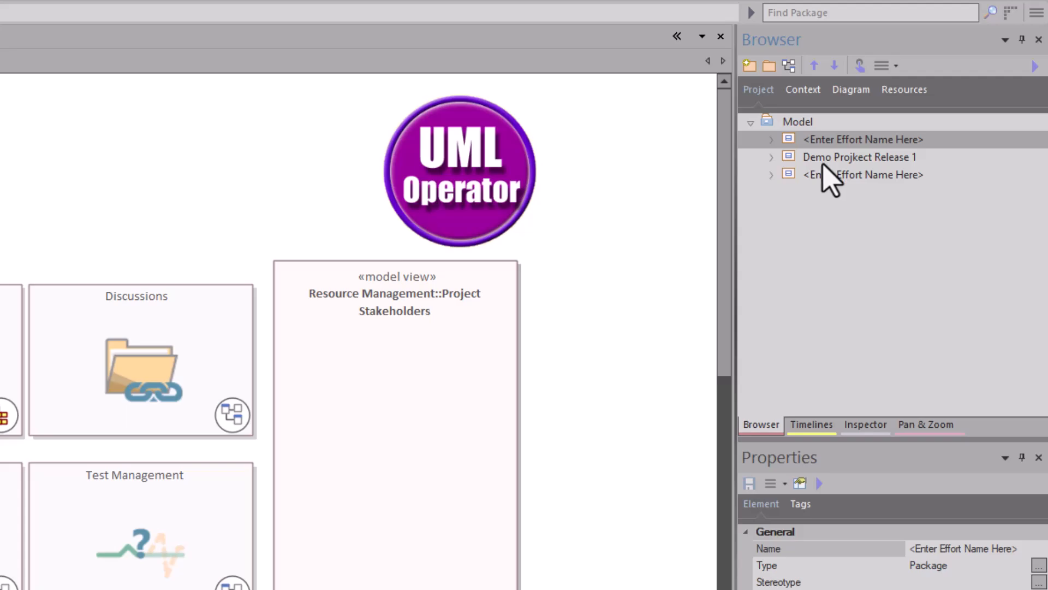
click(819, 138)
click(834, 66)
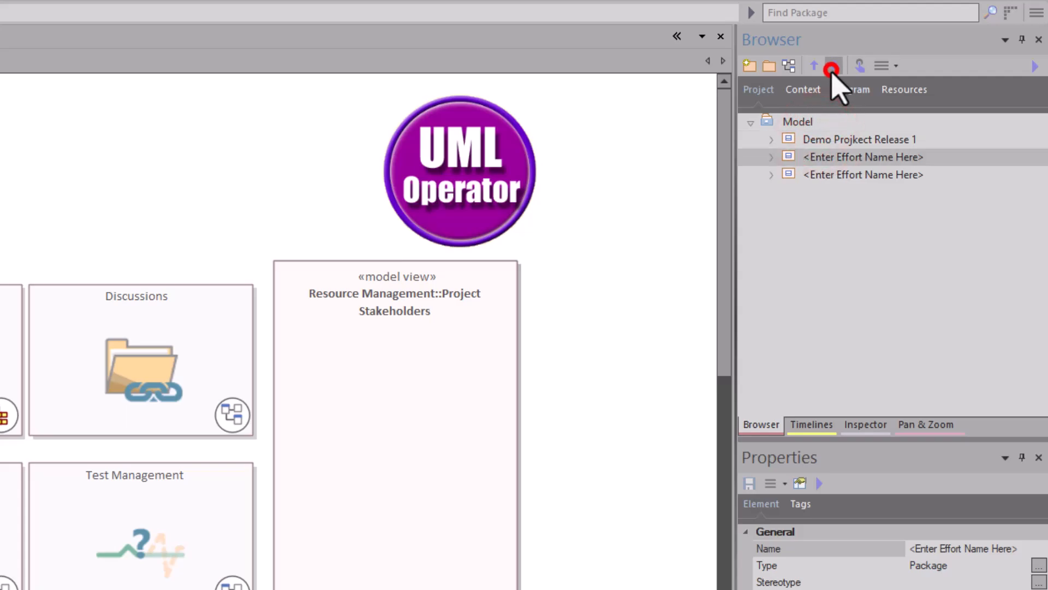
click(834, 65)
click(844, 156)
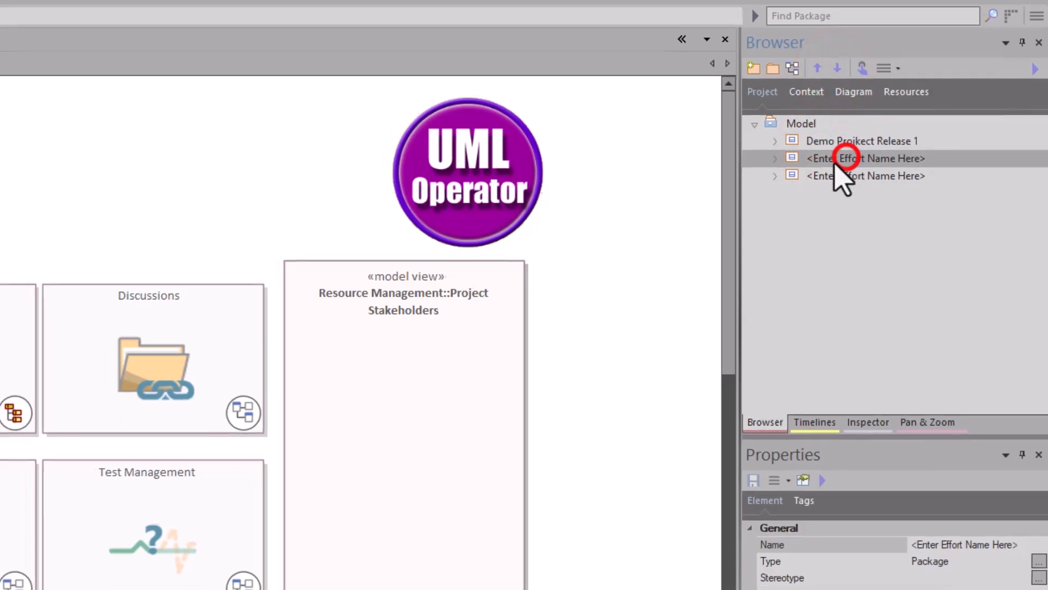